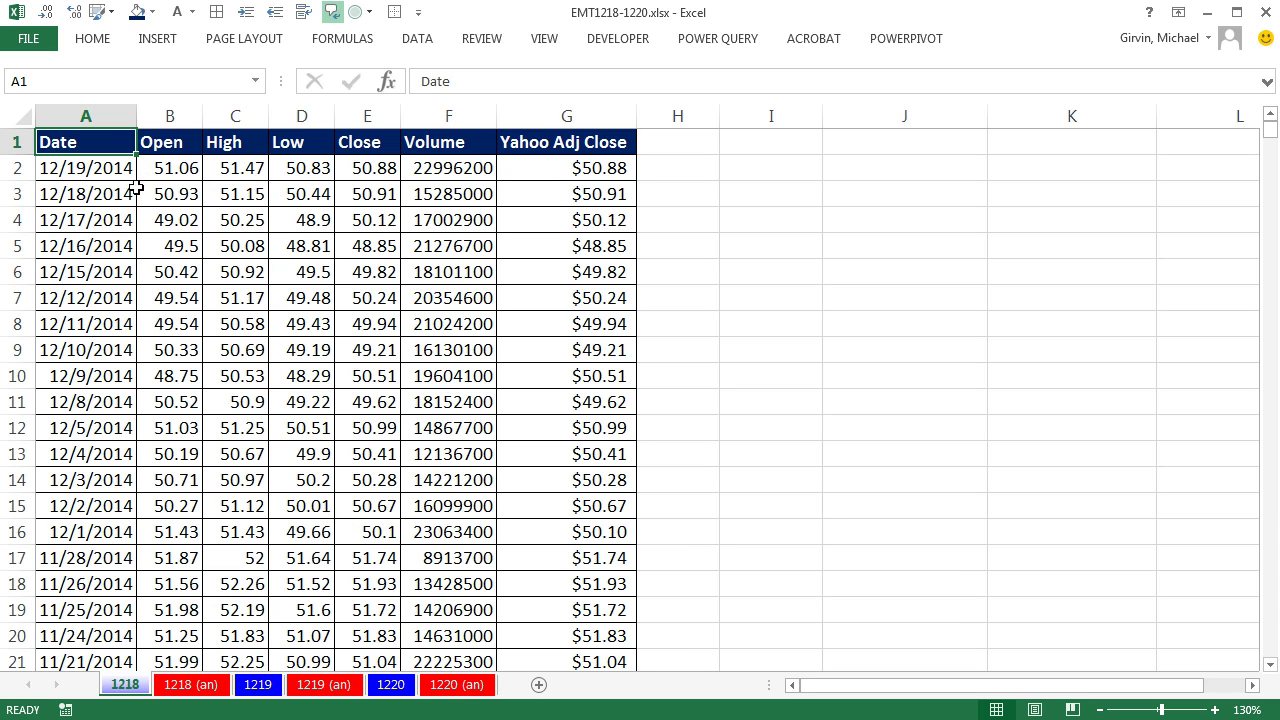
- Check how far the daily stock data extends down the 1218 sheet, and return to its first cell
click(121, 272)
key(ctrl+Down)
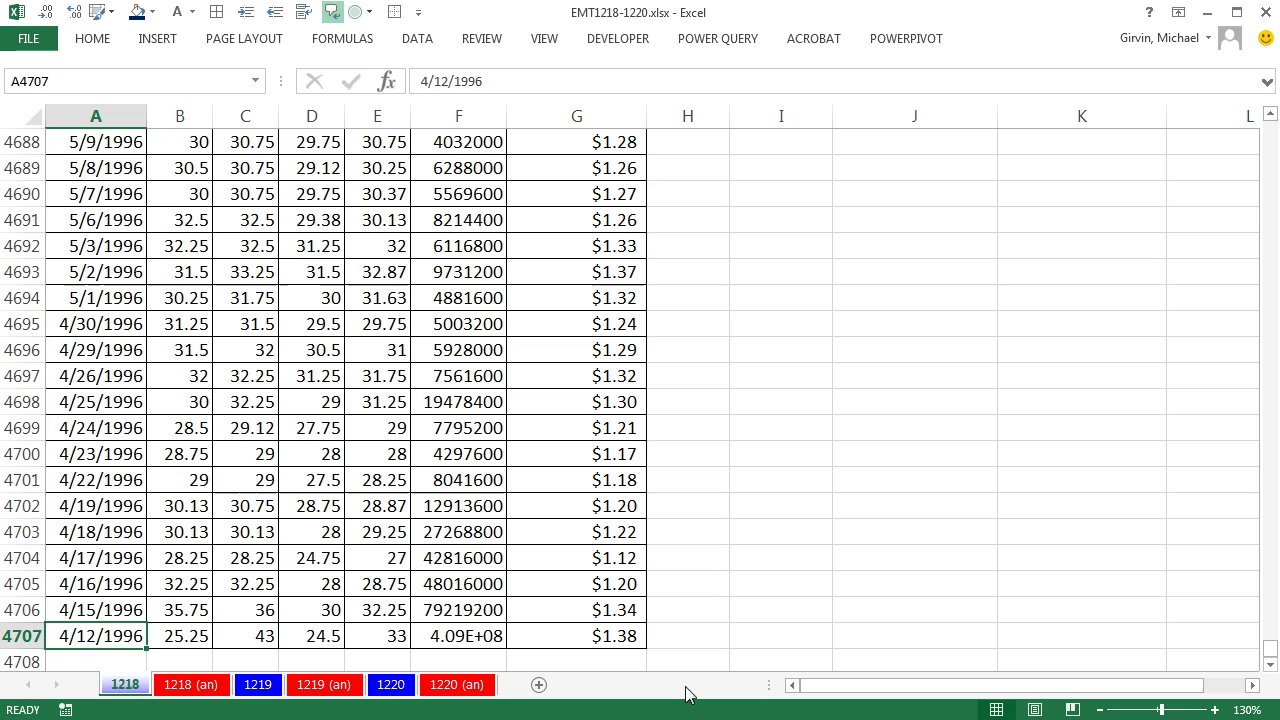
key(ctrl+Home)
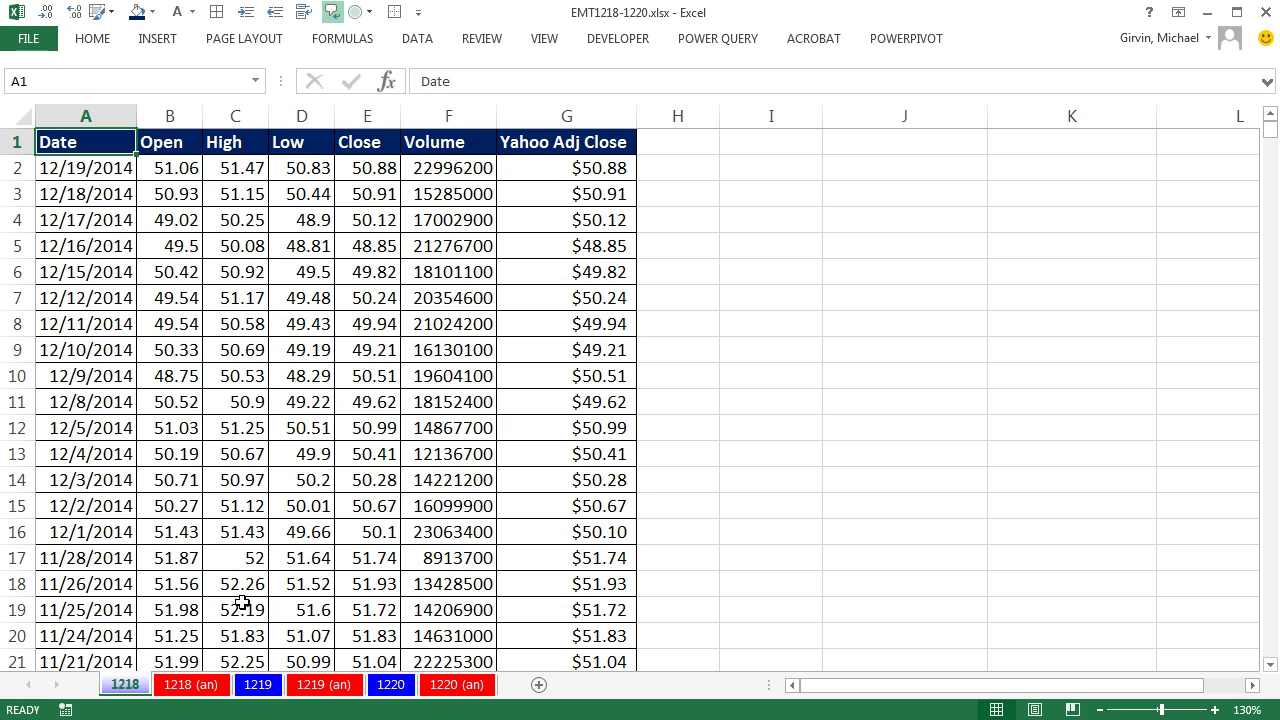
- On the 1218 (an) sheet, filter the finished PivotTable to 2013 with the Years slicer and compare it with the source data
click(219, 692)
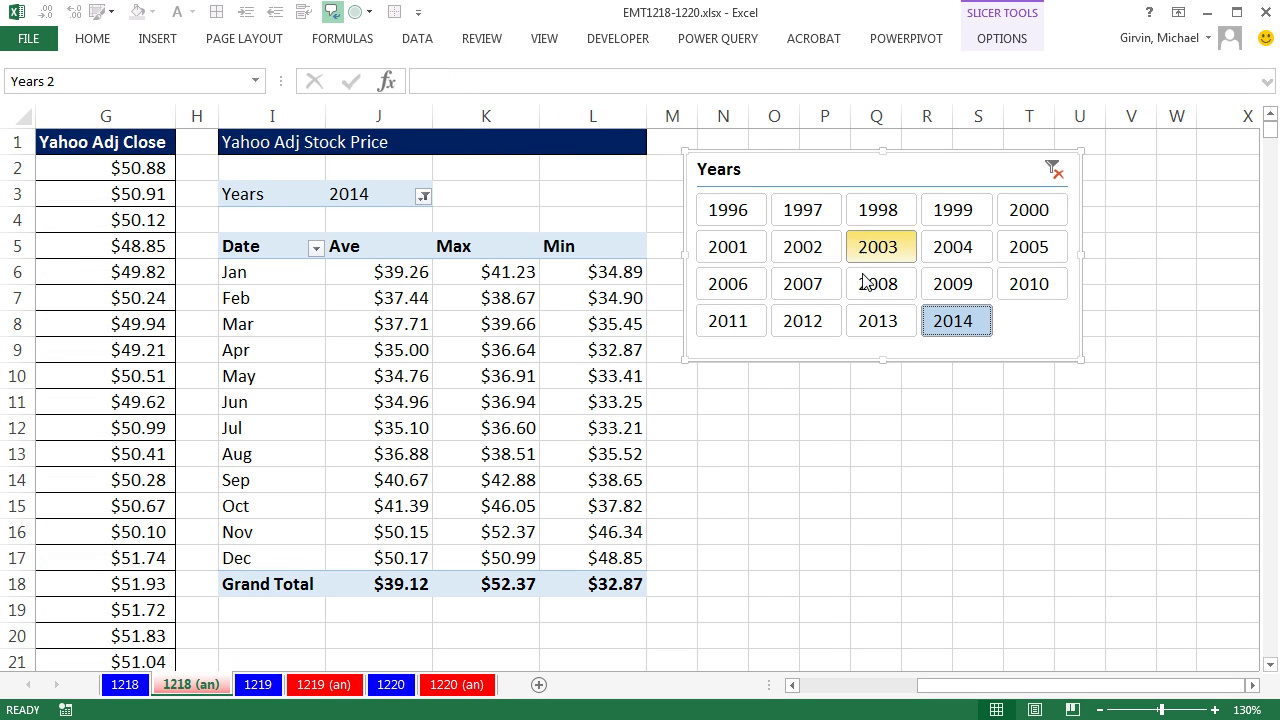
click(893, 290)
click(888, 324)
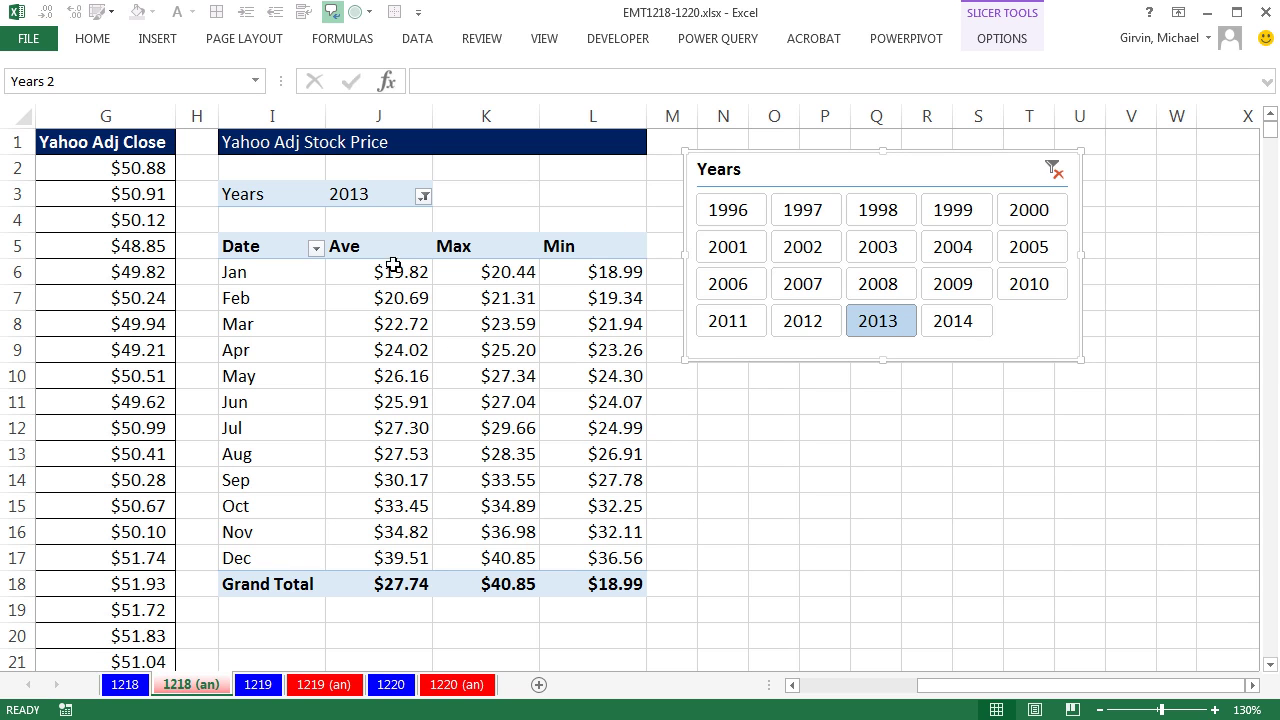
drag(936, 686, 795, 685)
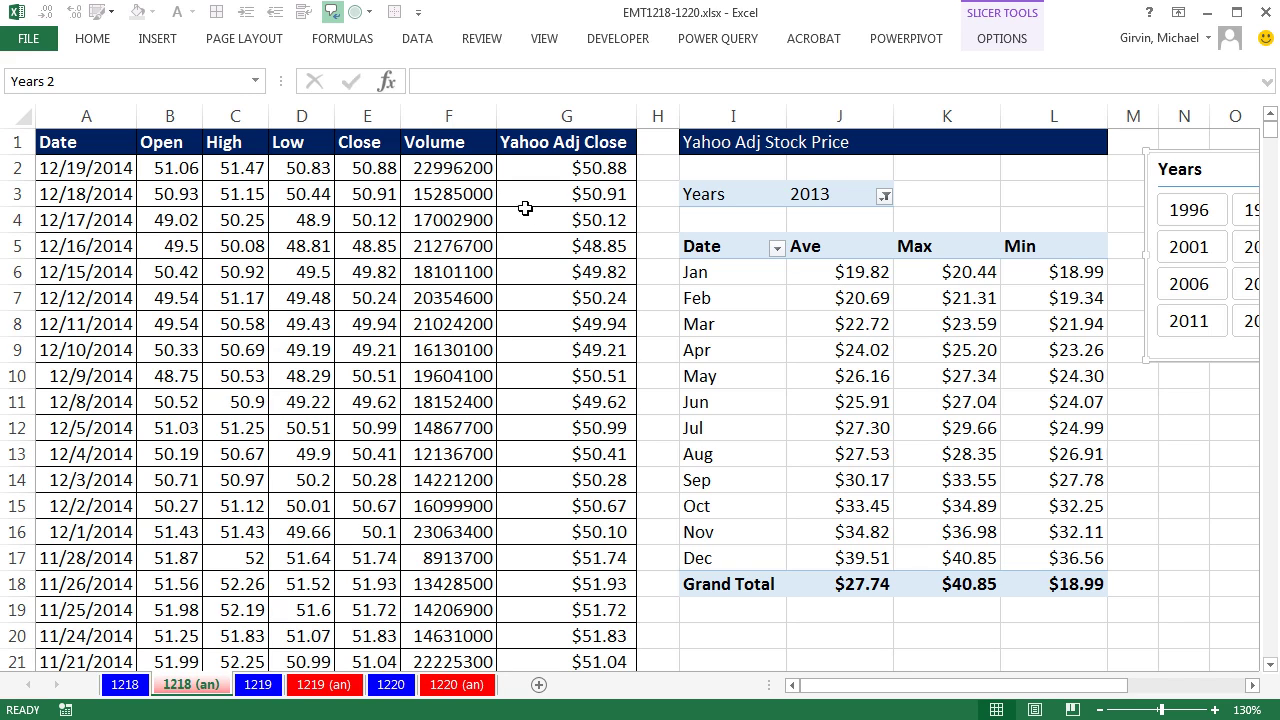
drag(850, 690, 994, 700)
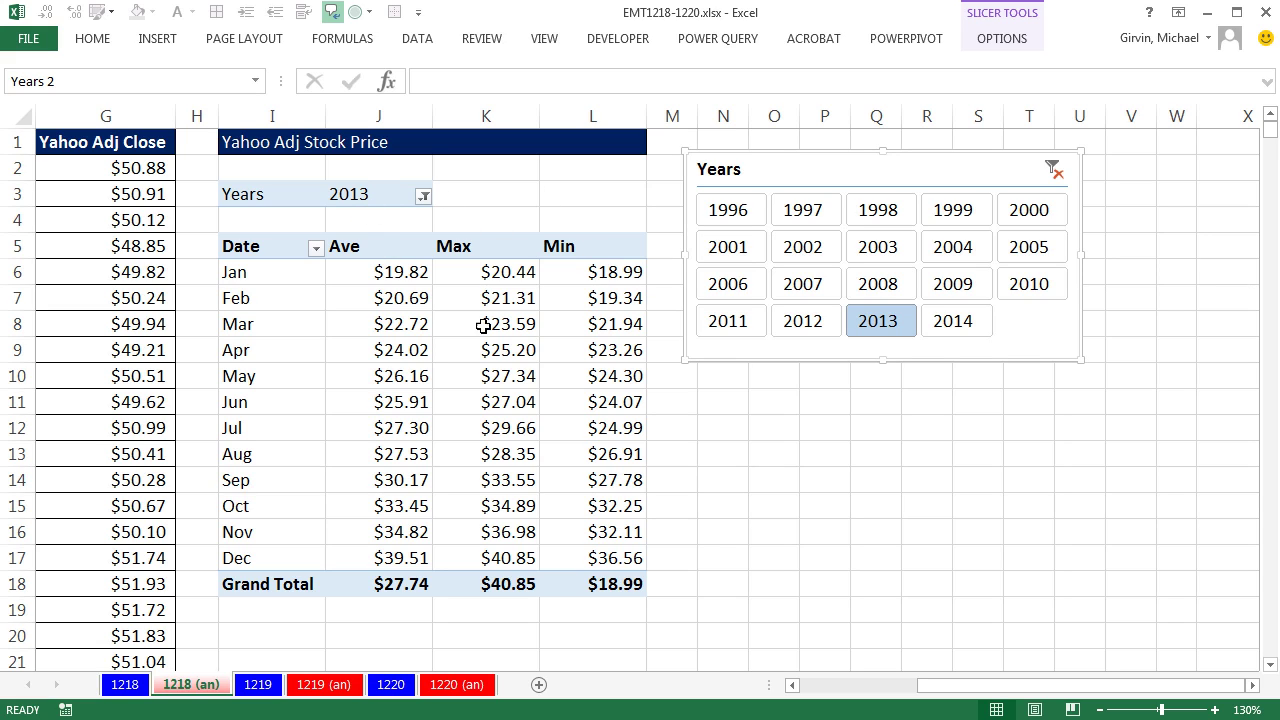
click(508, 380)
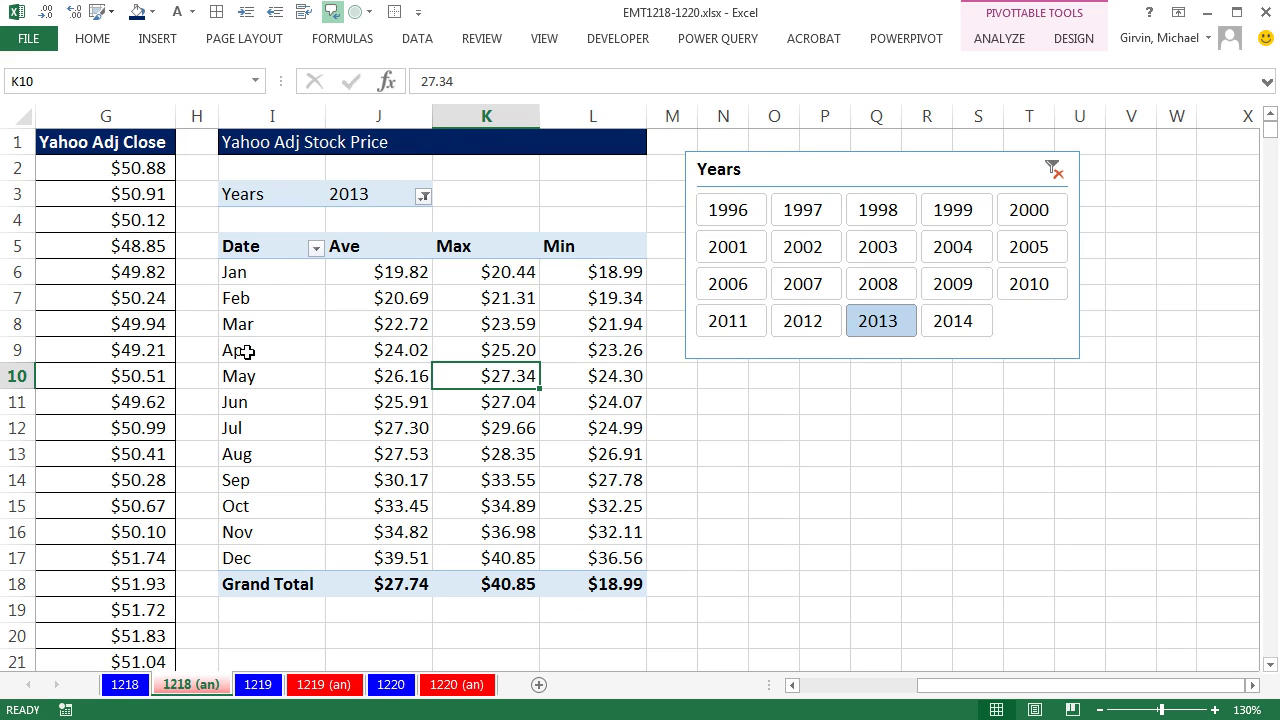
- On the 1218 sheet, insert a PivotTable from the stock data A1:G4707, placed on the existing worksheet at cell I3
click(124, 686)
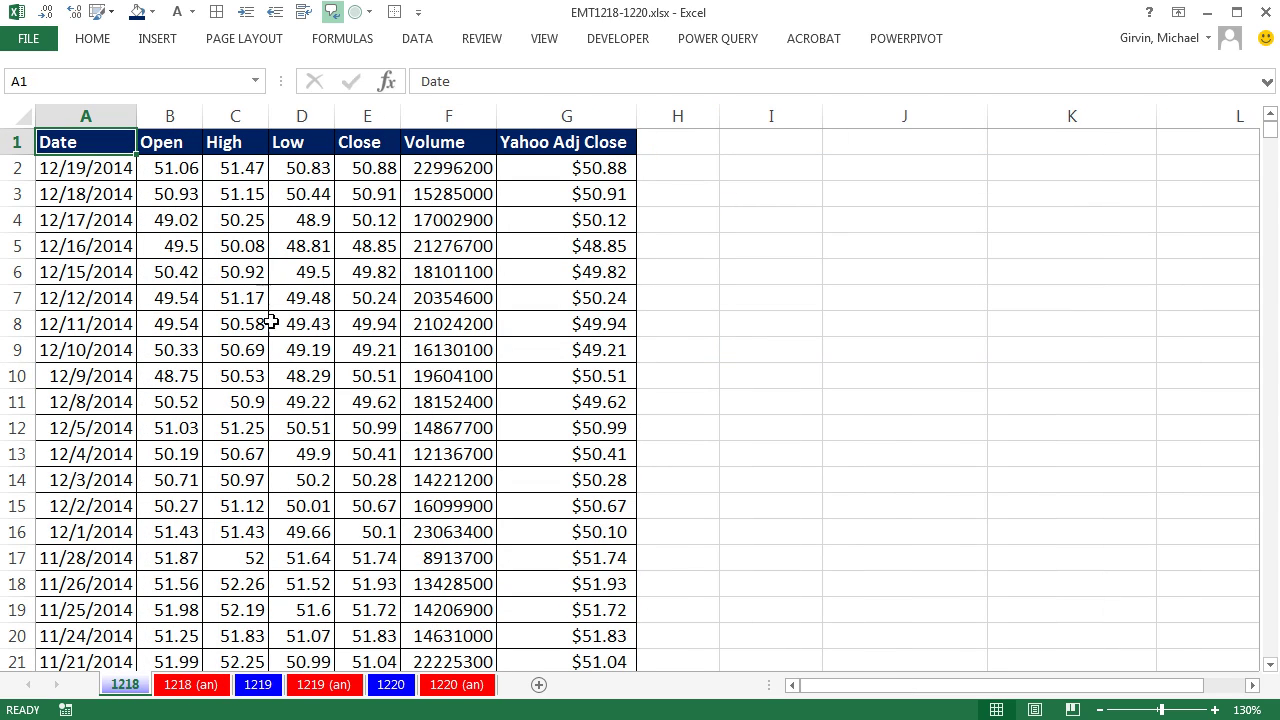
click(245, 246)
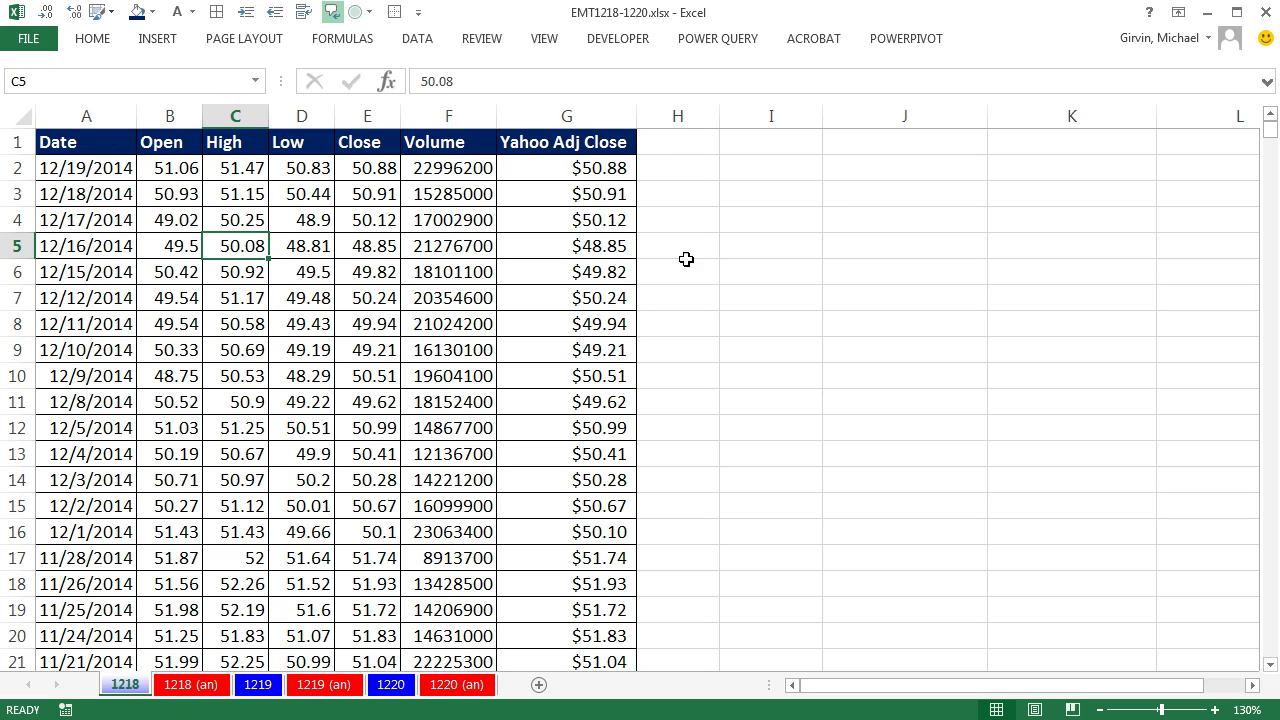
click(306, 248)
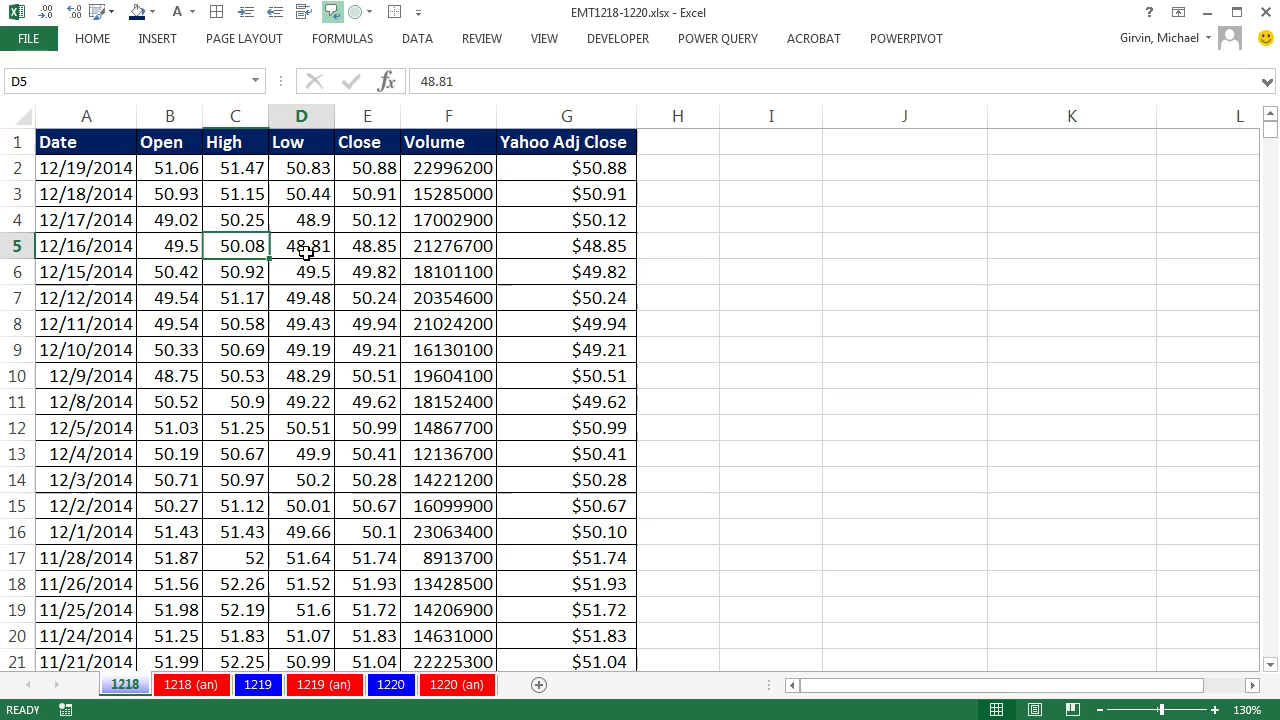
click(315, 299)
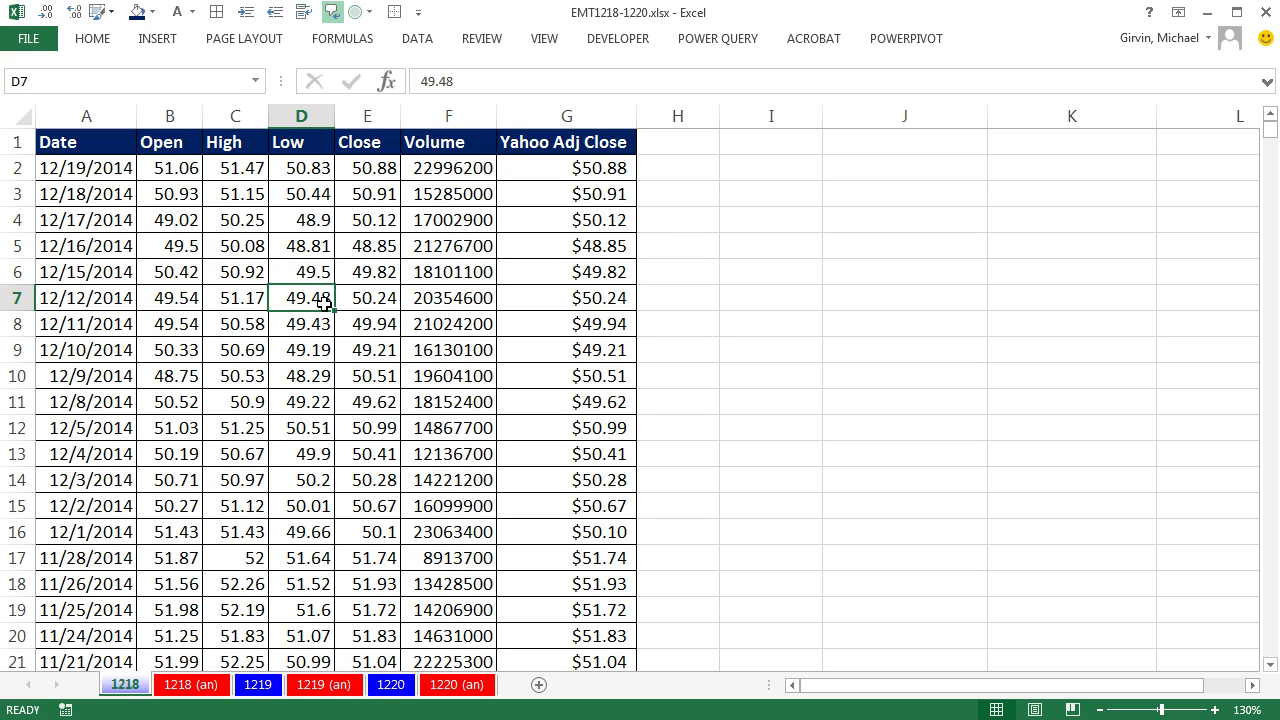
click(157, 38)
key(Escape)
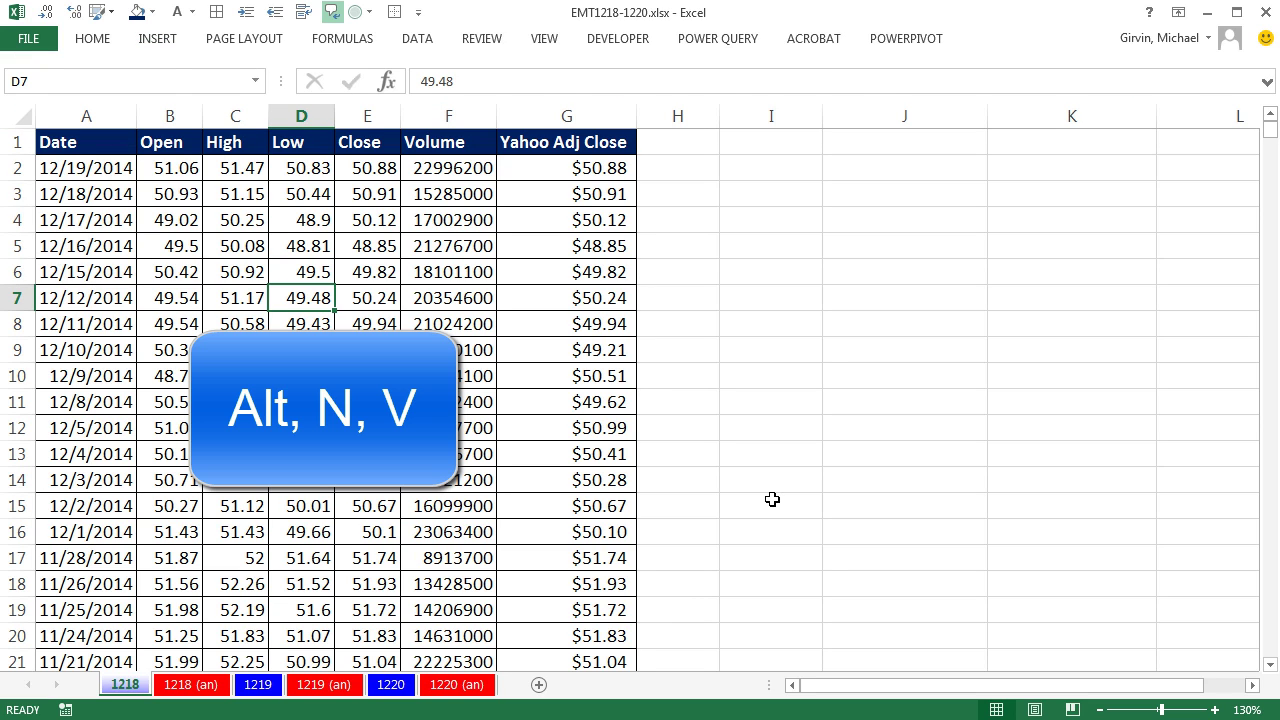
key(alt+n)
key(v)
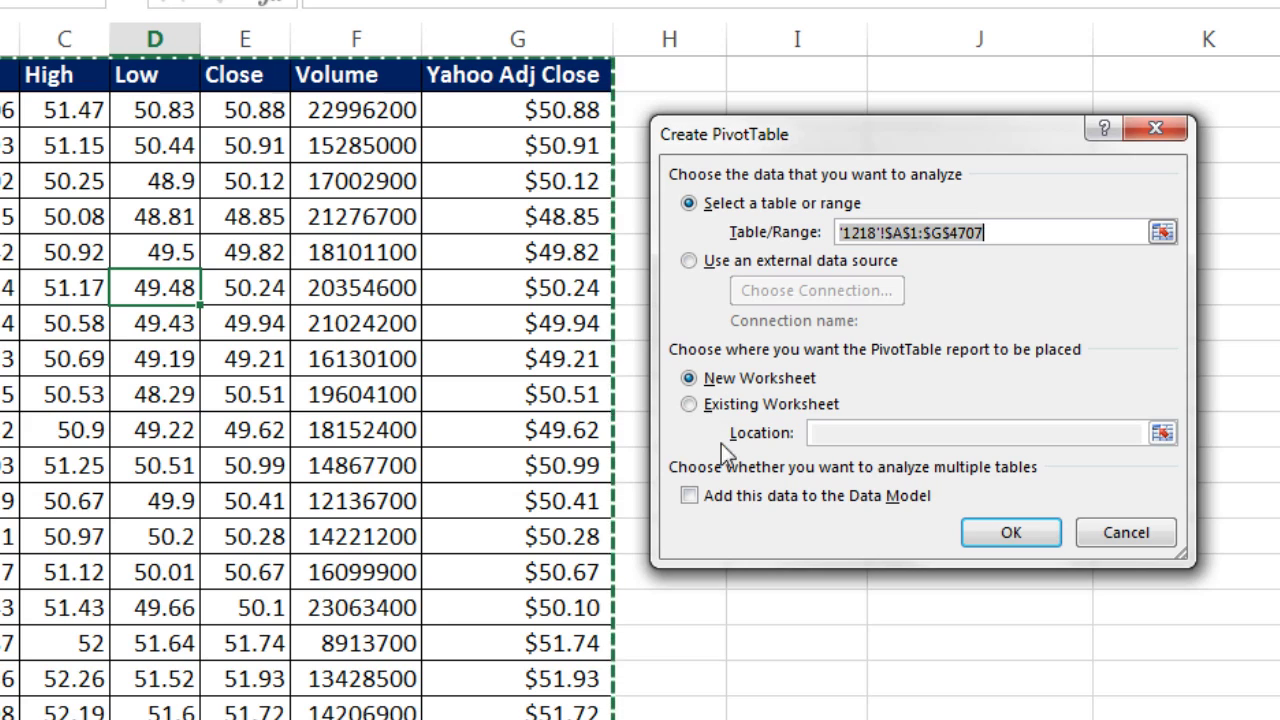
key(alt+e)
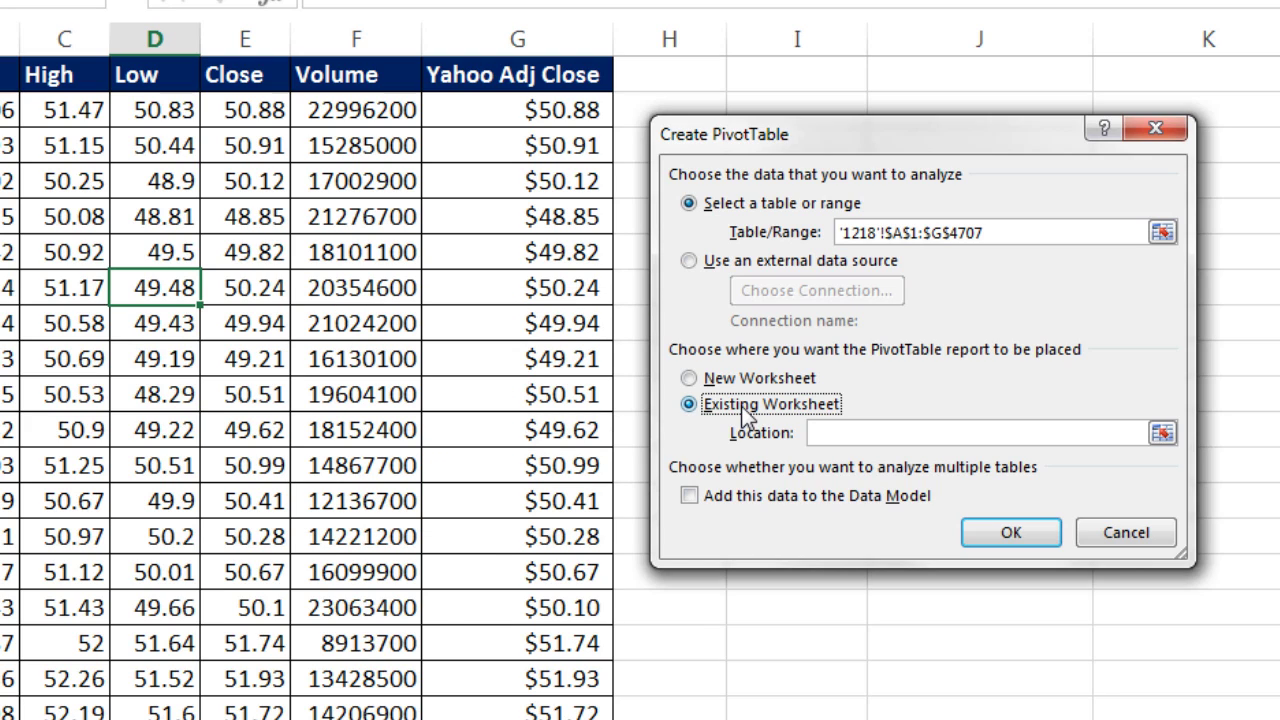
drag(818, 131, 819, 224)
click(797, 147)
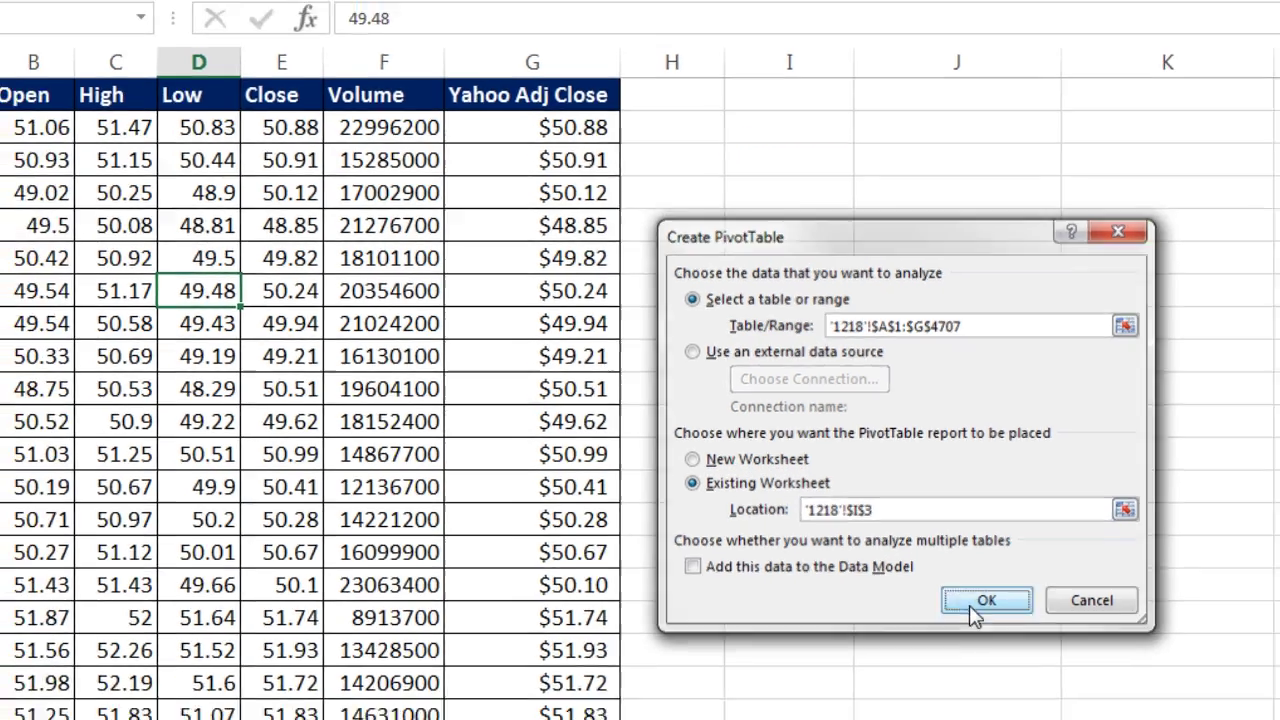
click(1005, 627)
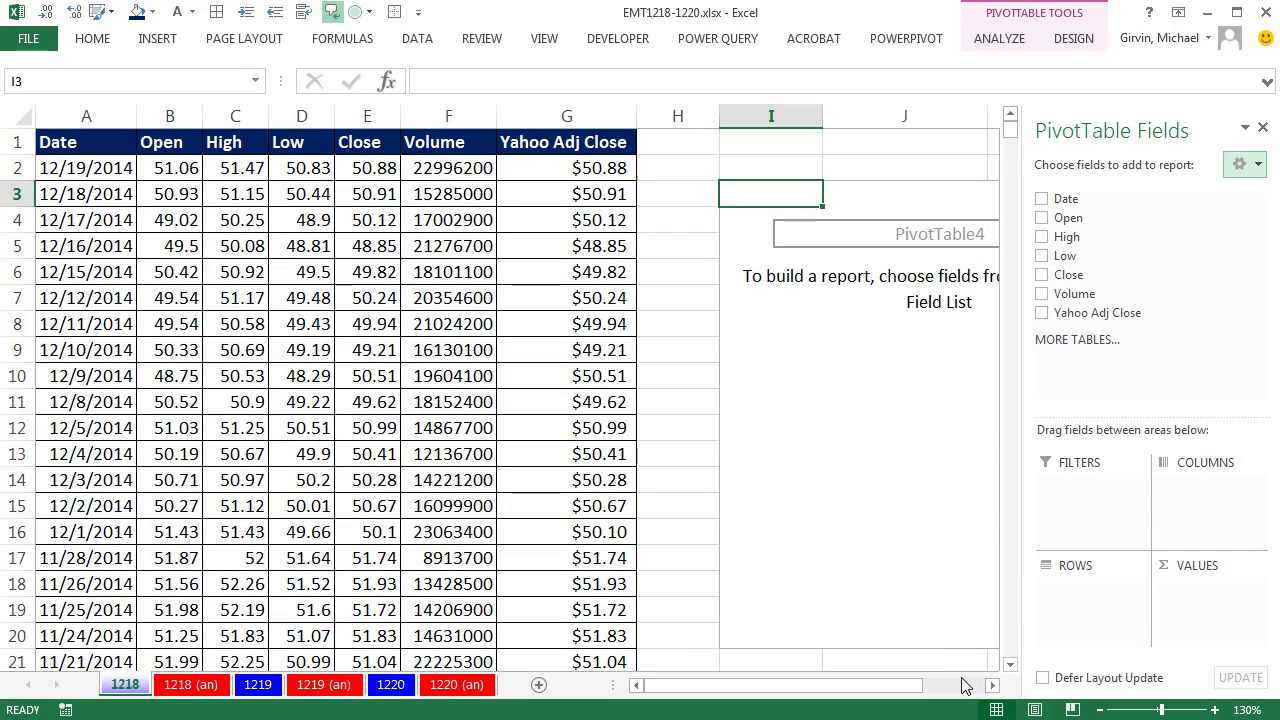
- Add the Date field to the Rows area of the new PivotTable
click(992, 688)
click(992, 688)
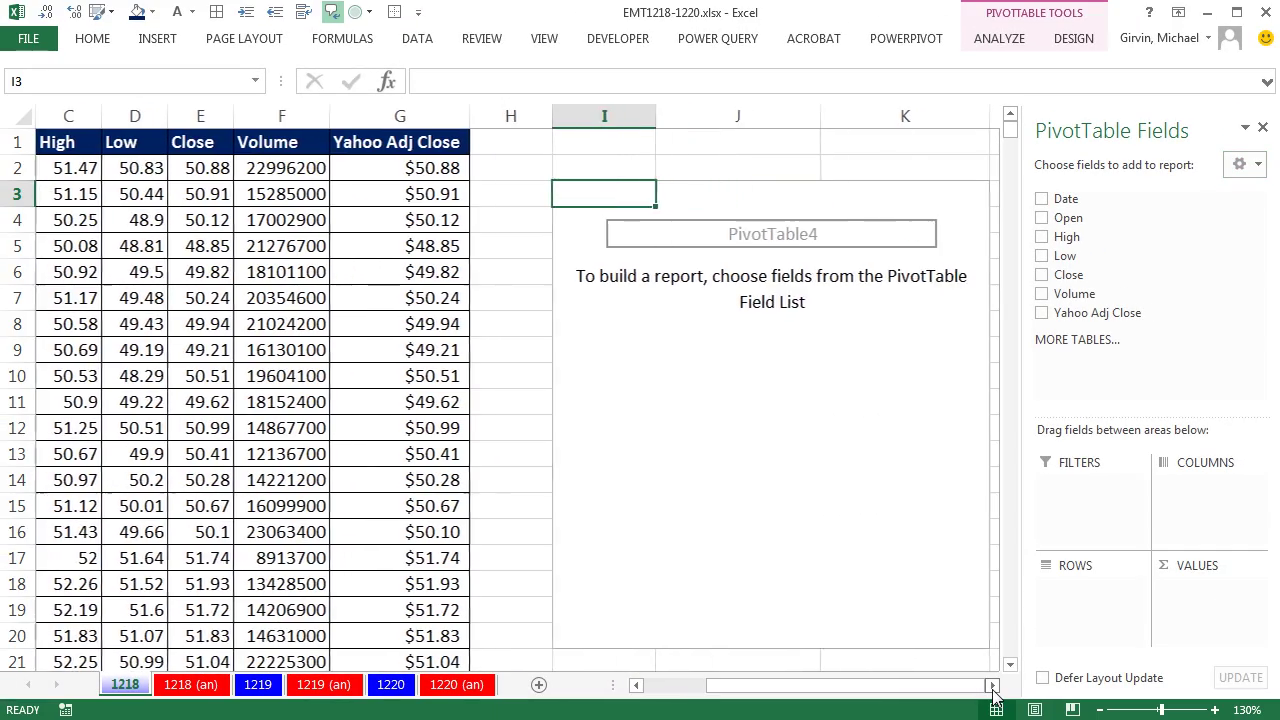
click(992, 688)
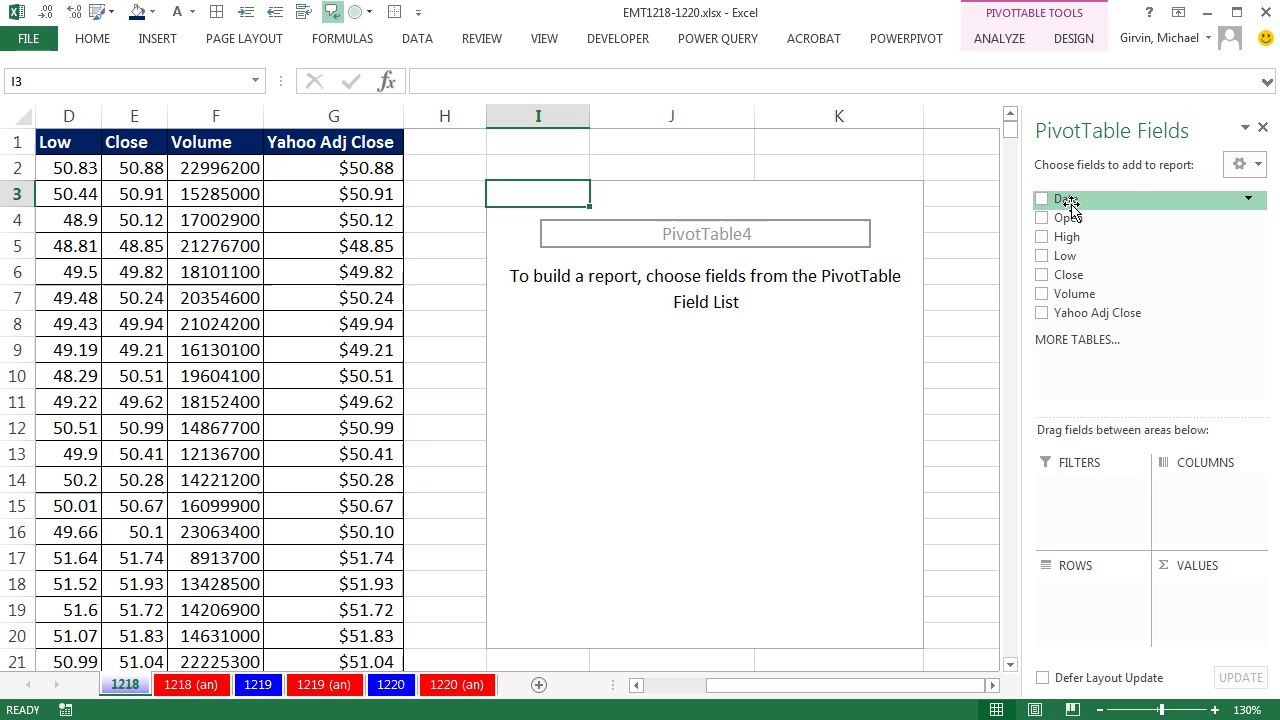
drag(1070, 205, 1088, 613)
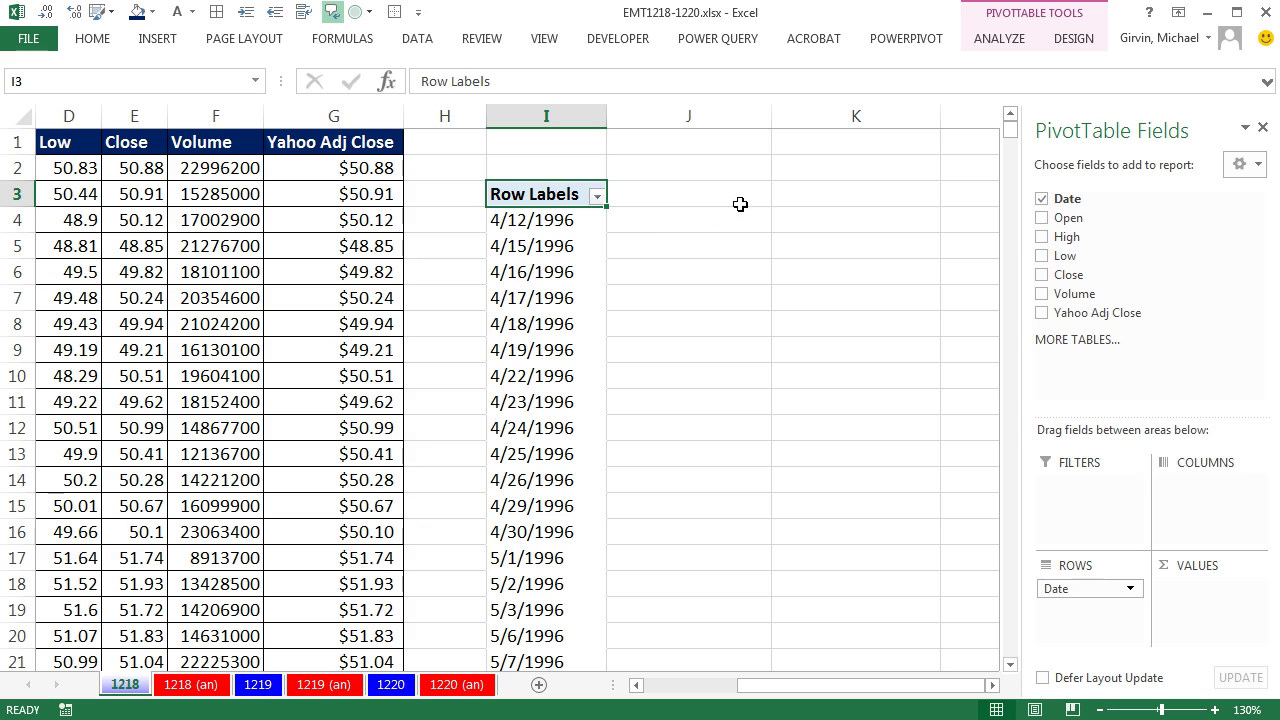
- Group the PivotTable's row dates by Months and Years
right_click(531, 272)
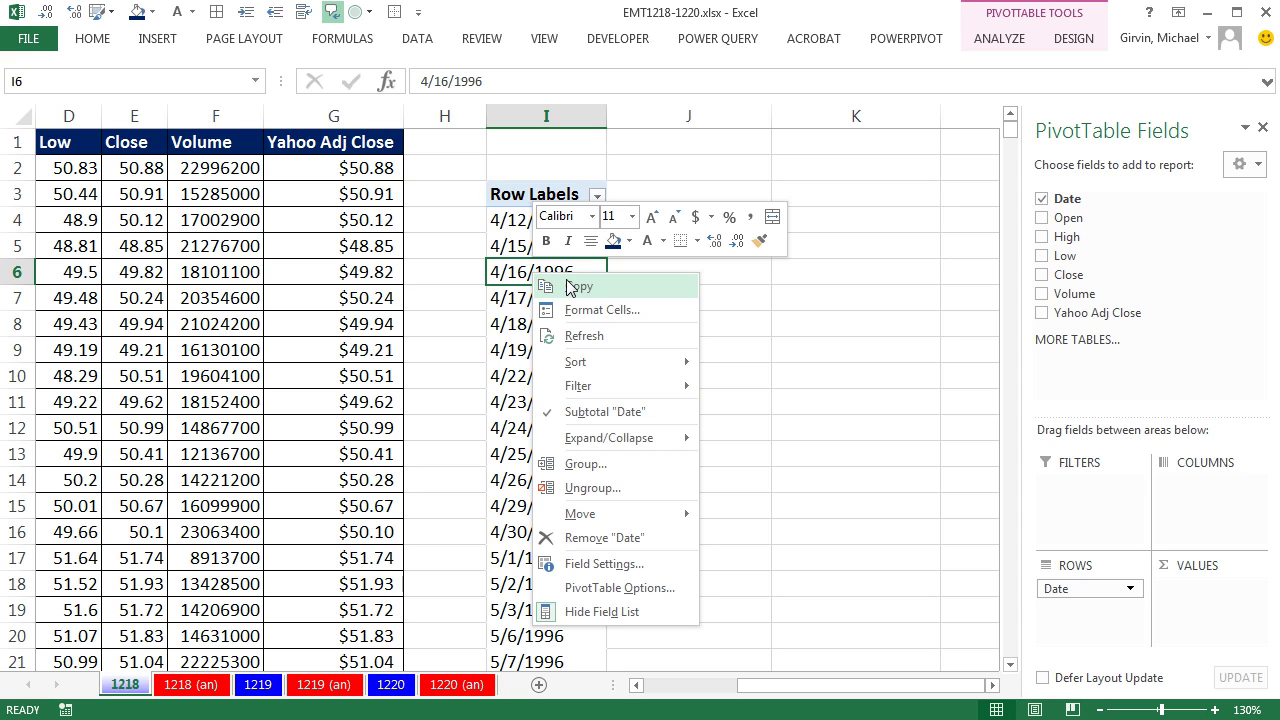
click(620, 471)
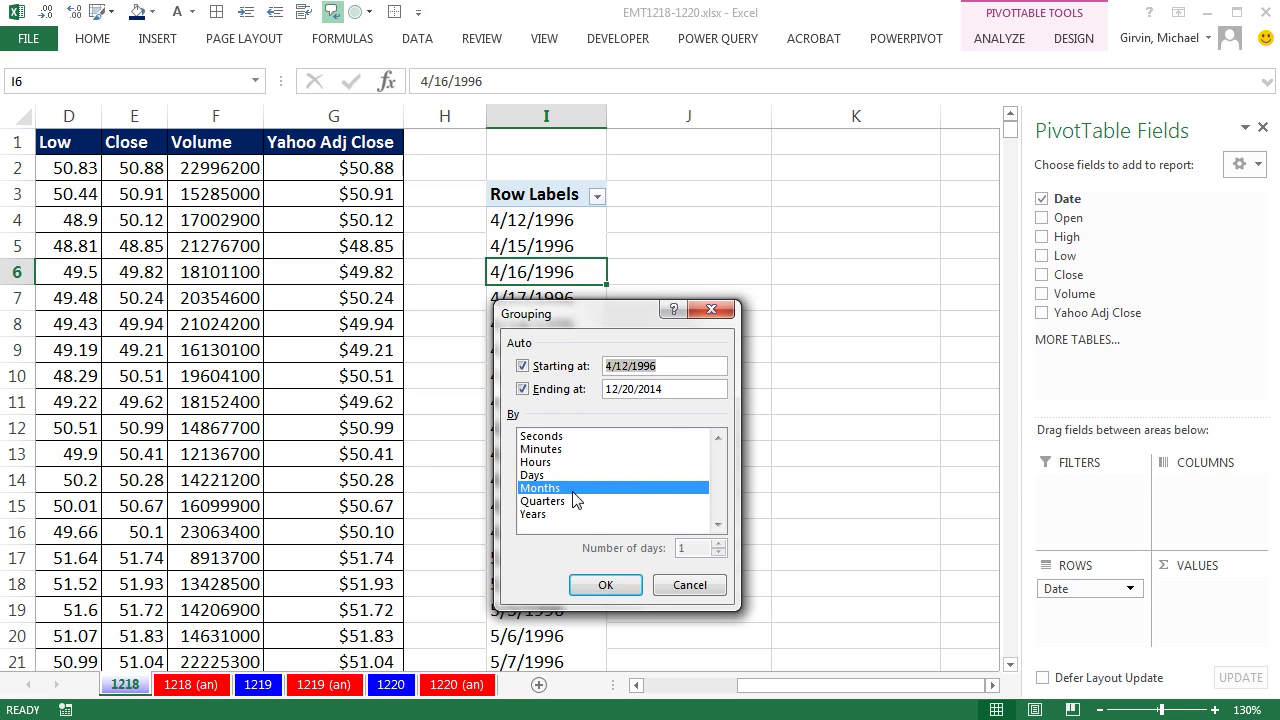
click(535, 518)
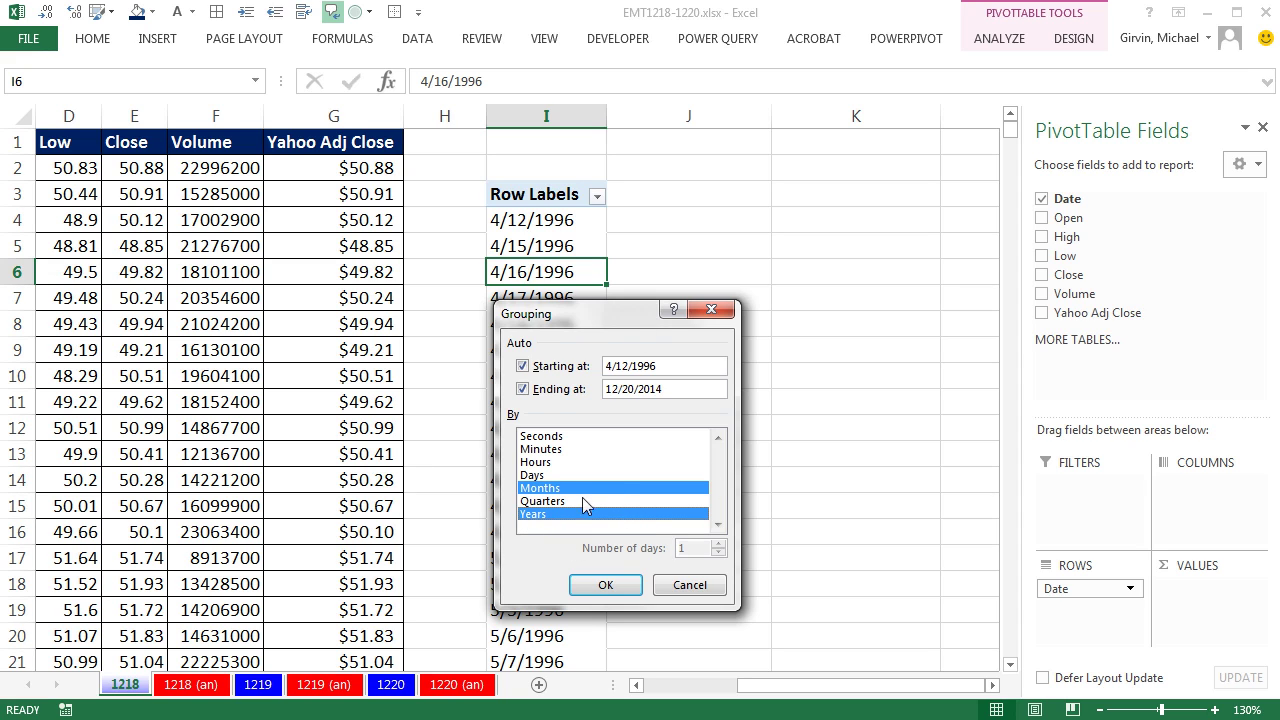
click(612, 586)
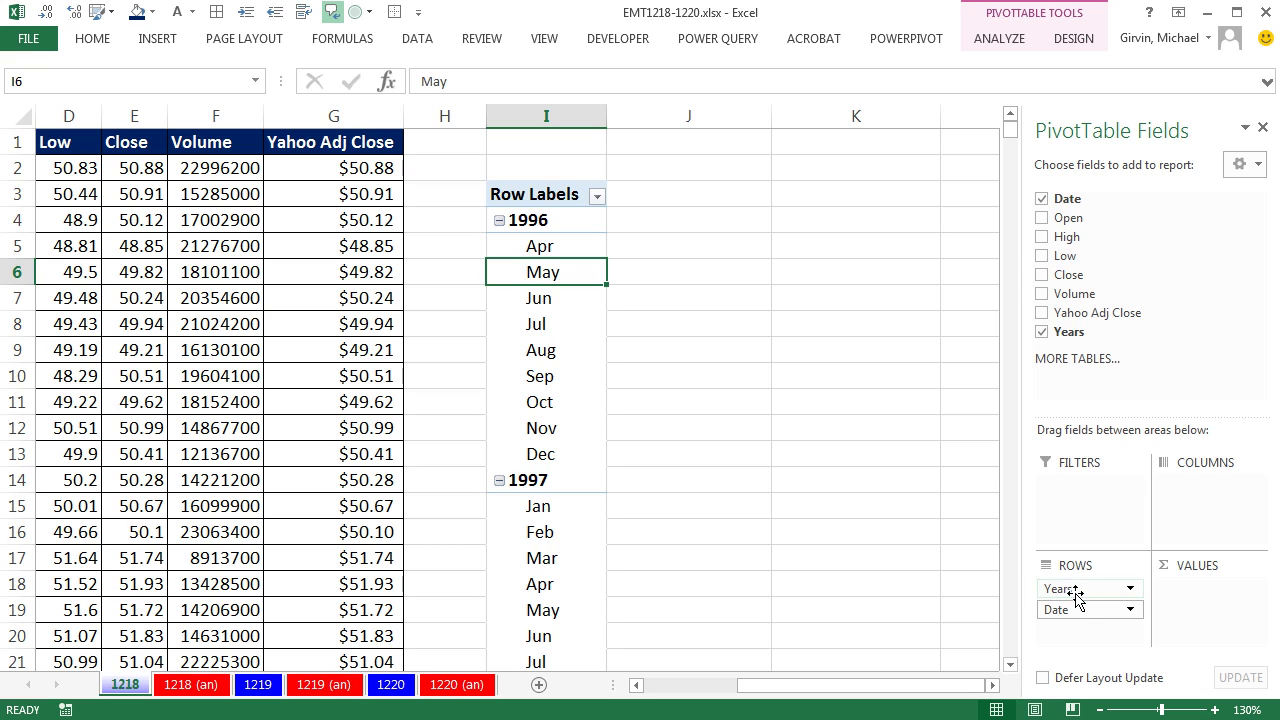
- Move the Years field from Rows to Filters and filter the PivotTable to 2014
drag(1071, 591, 1101, 519)
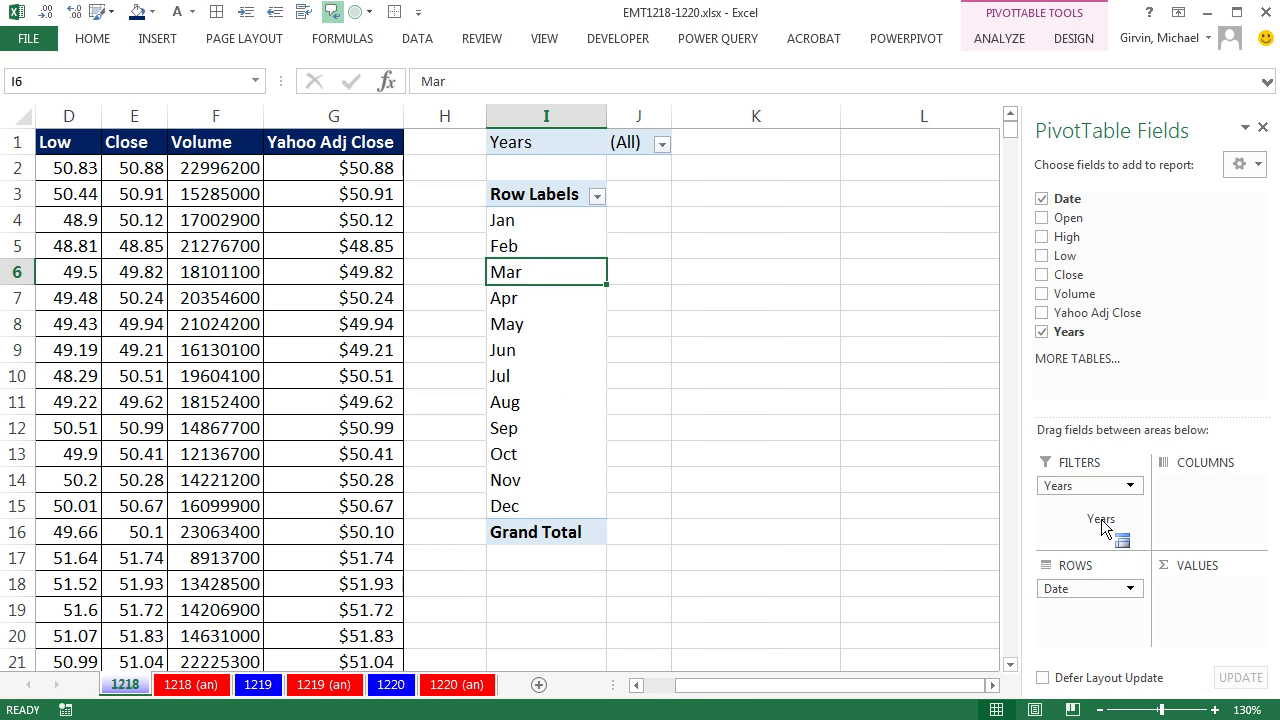
click(662, 145)
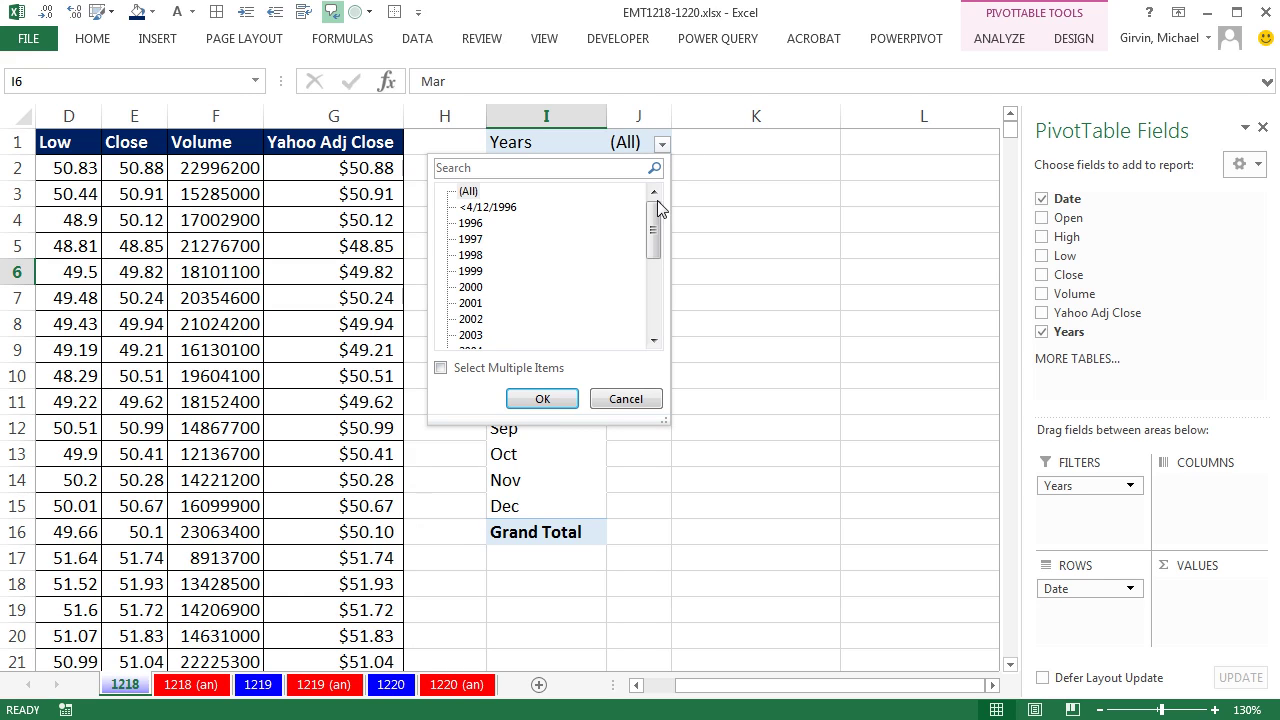
drag(654, 222, 652, 334)
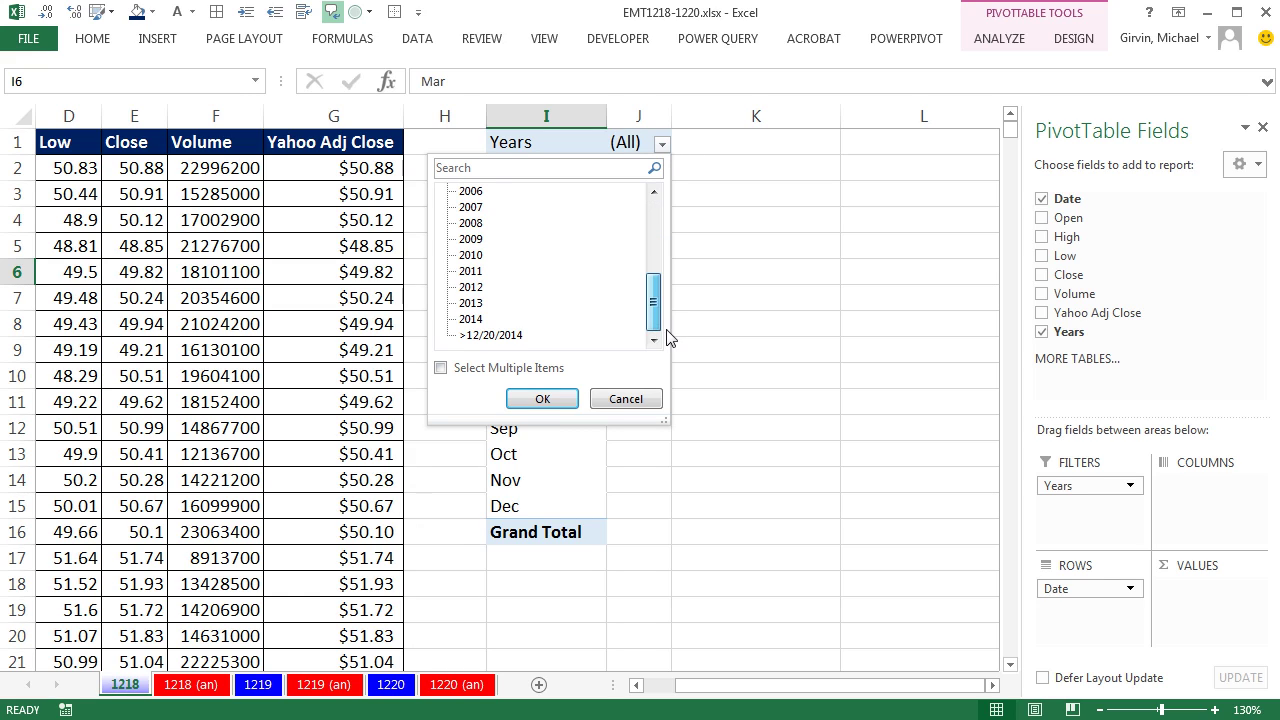
click(470, 320)
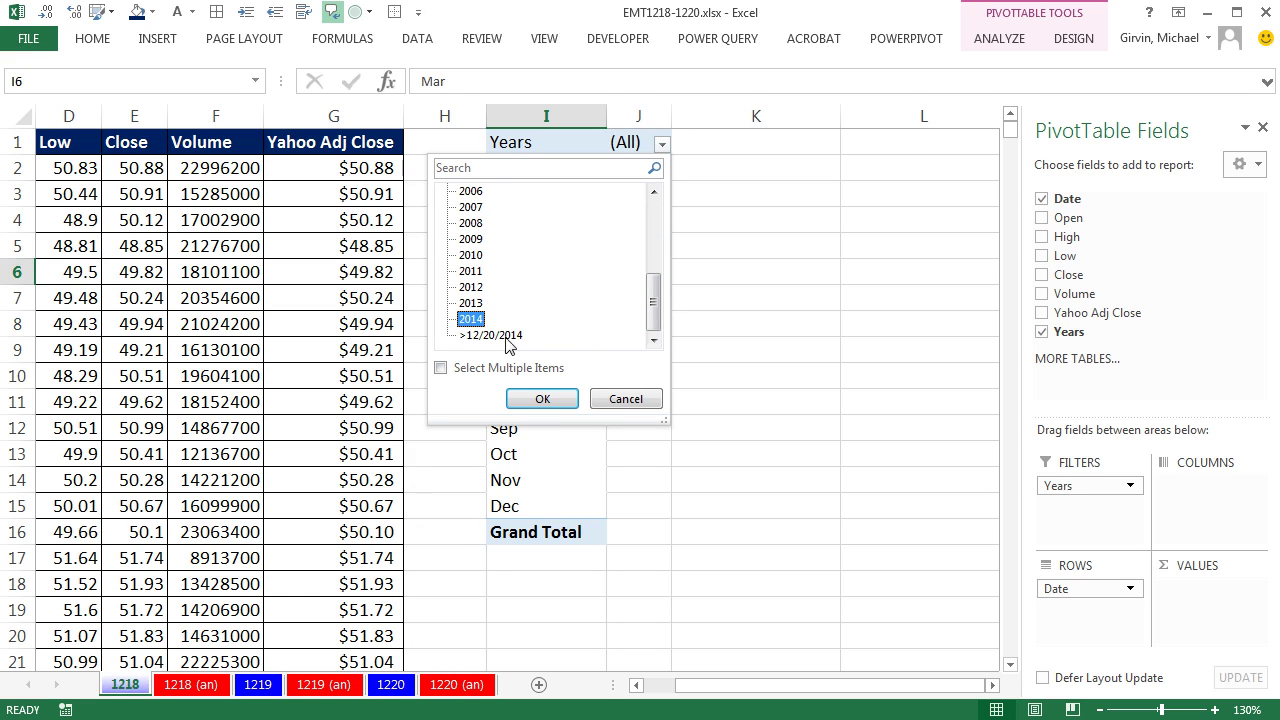
click(541, 399)
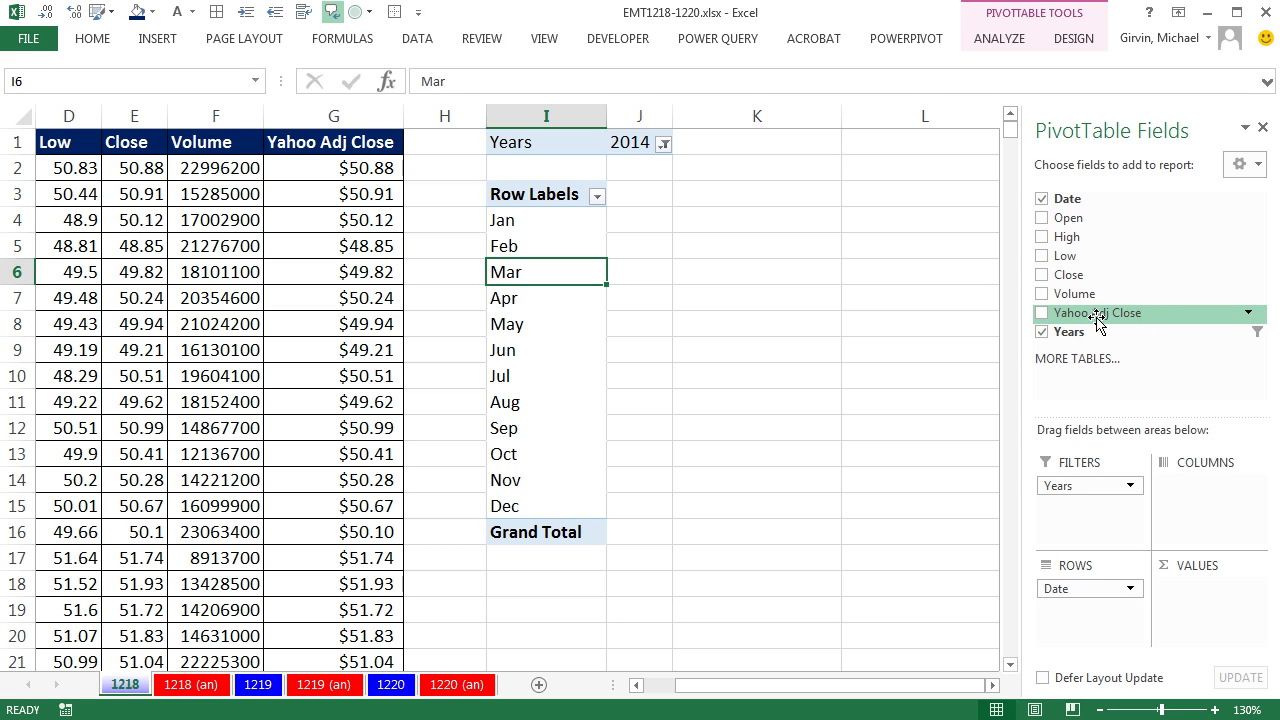
- Add the Yahoo Adj Close field to the Values area three times and close the field list
drag(1080, 315, 1207, 610)
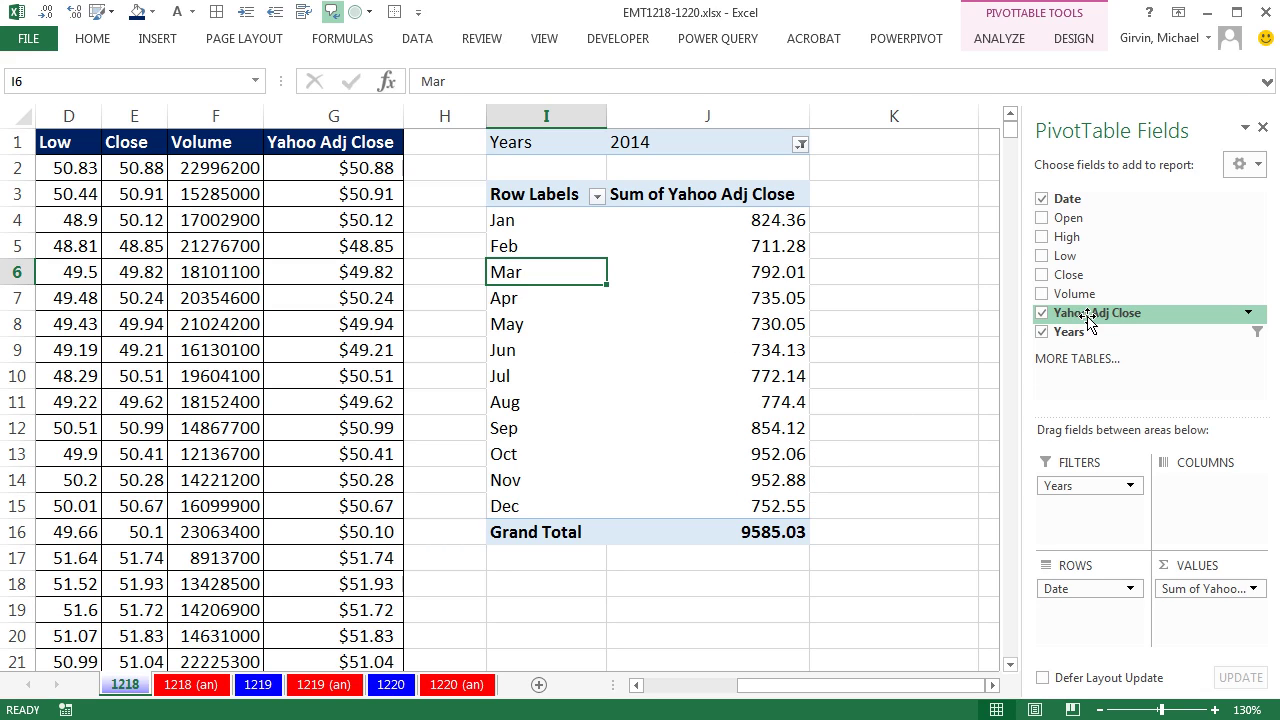
drag(1072, 318, 1212, 612)
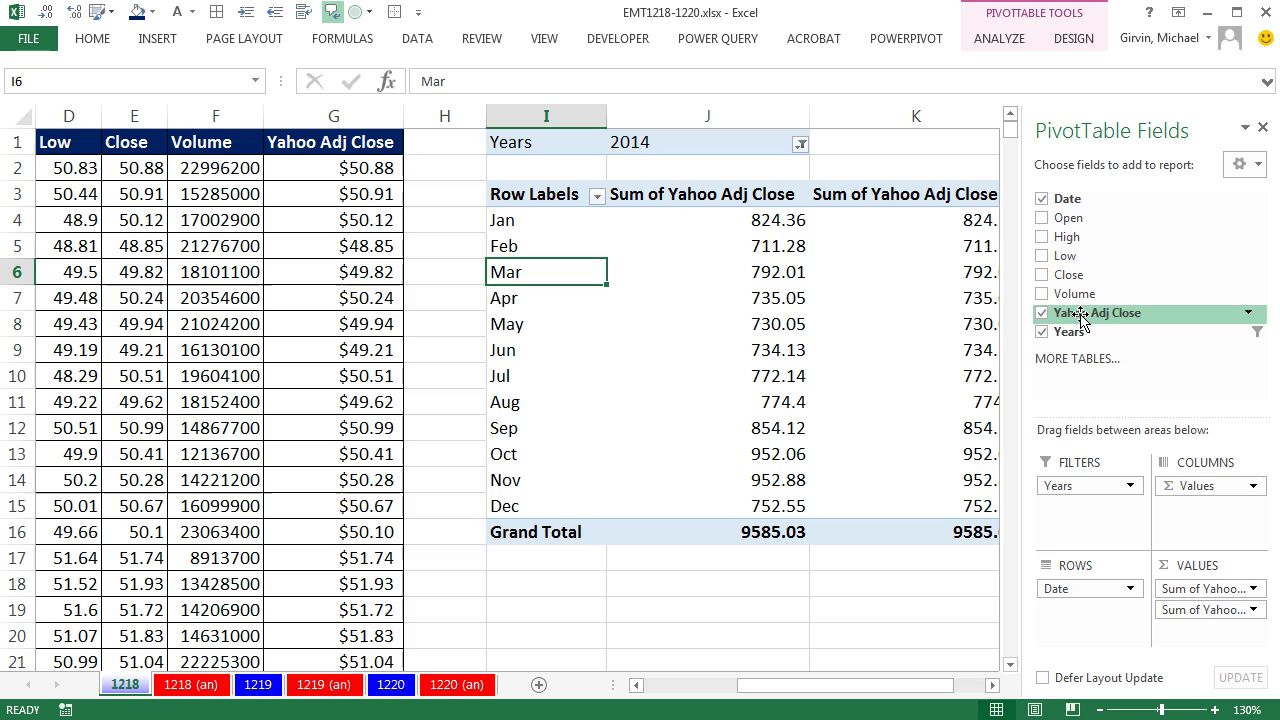
drag(1085, 313, 1212, 632)
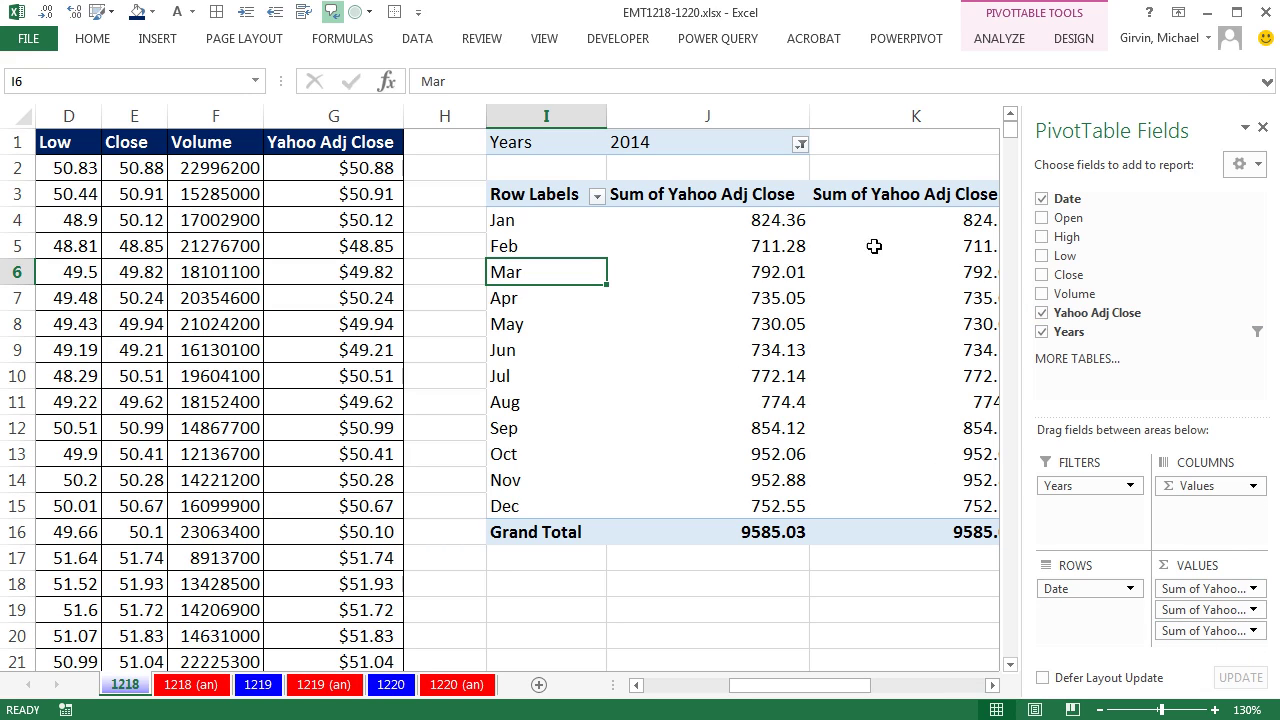
click(1263, 131)
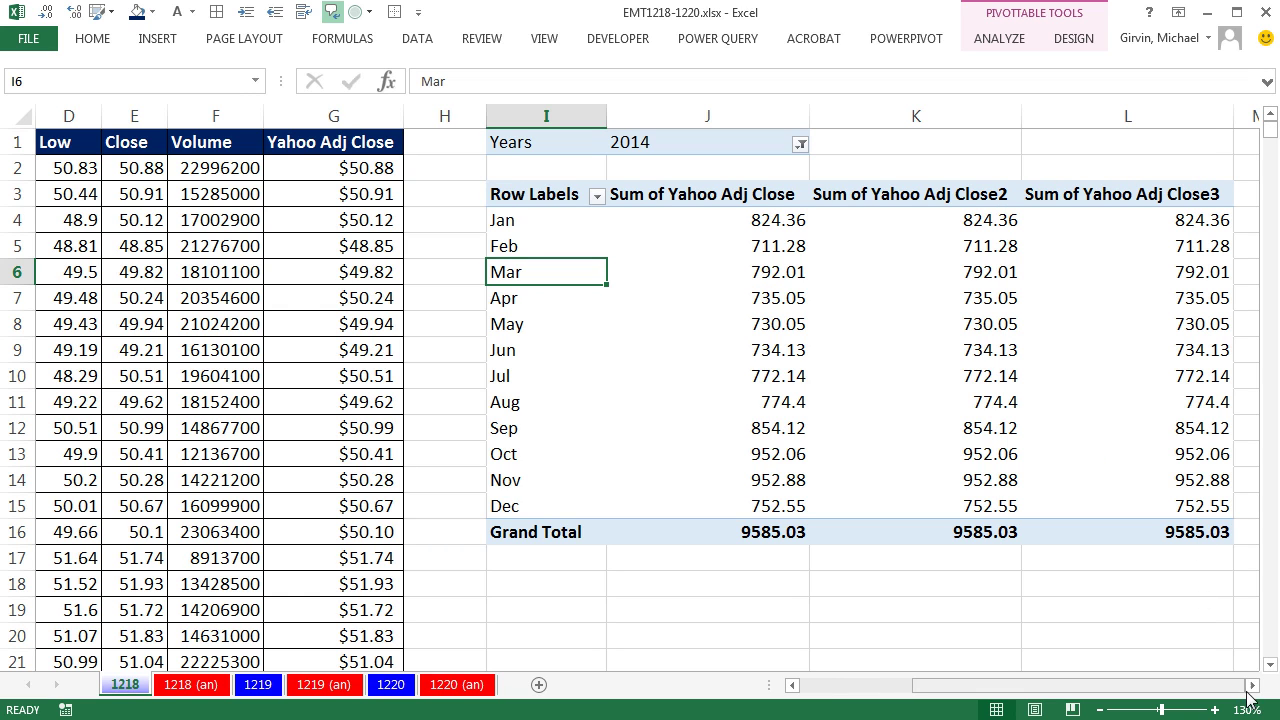
click(1252, 685)
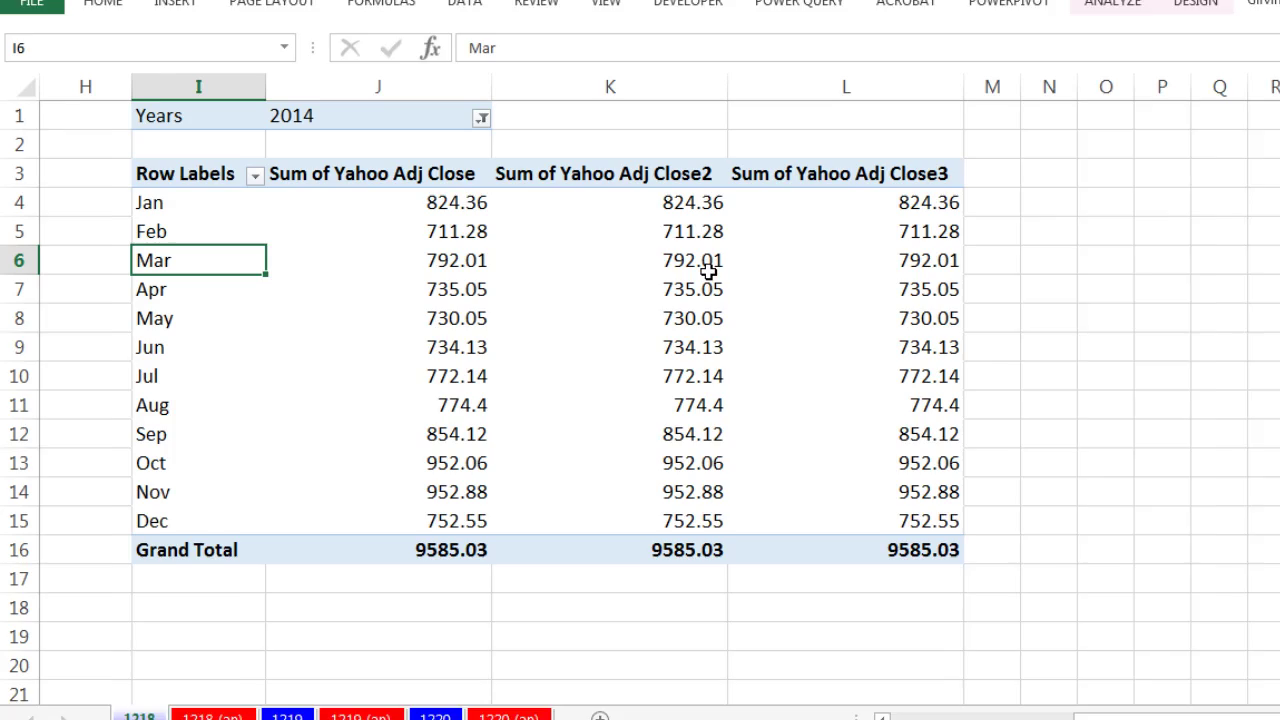
- Summarize the first Yahoo Adj Close value column by Average and format it as Currency with two decimal places and the $ symbol
click(315, 236)
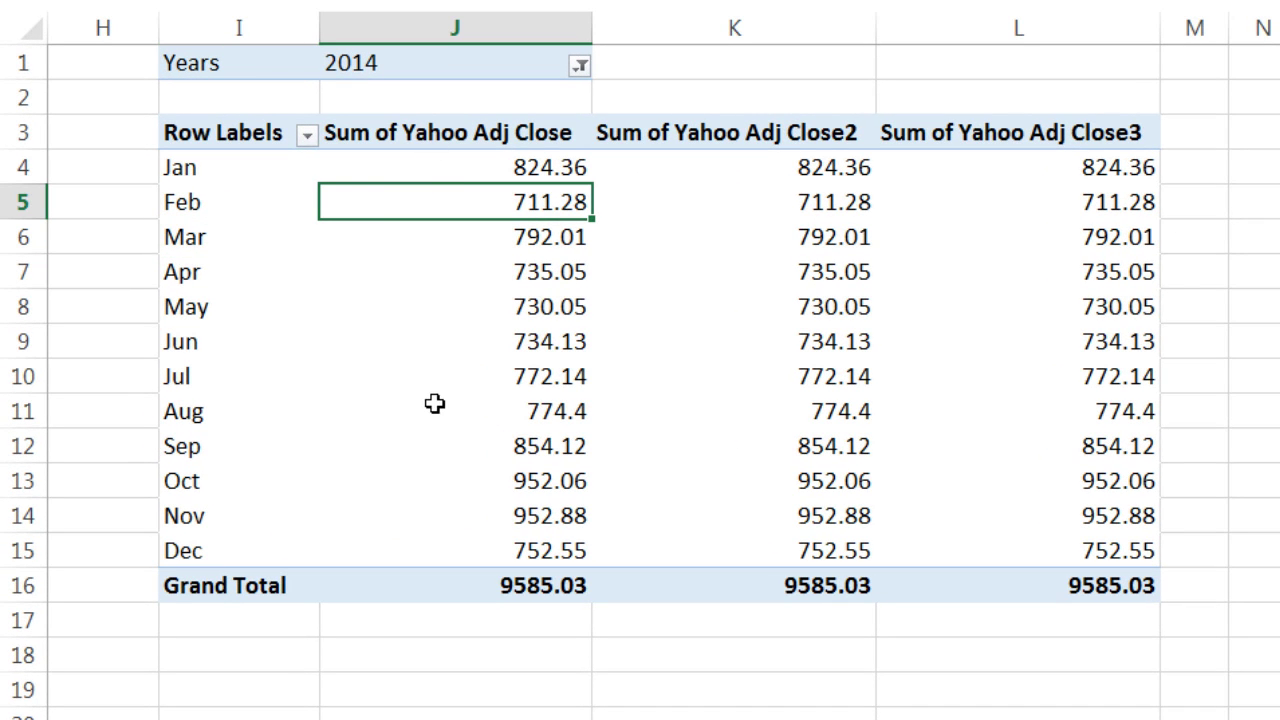
right_click(404, 205)
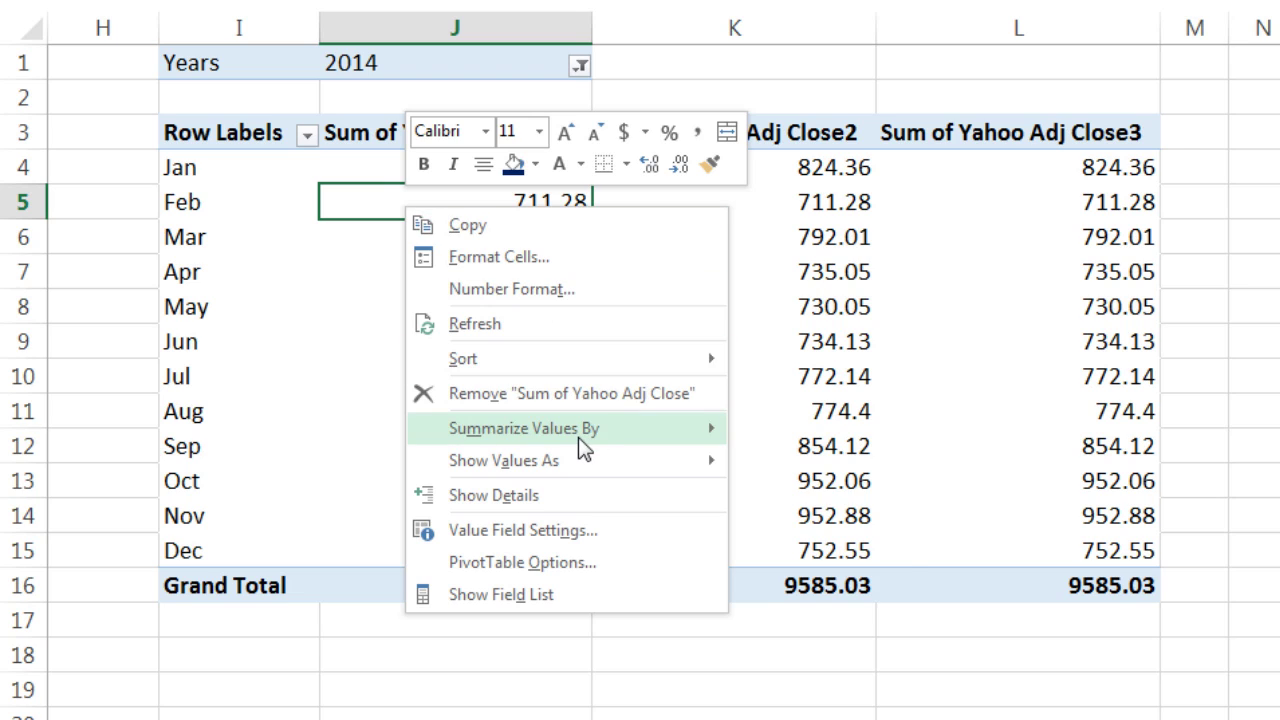
mouse_move(577, 437)
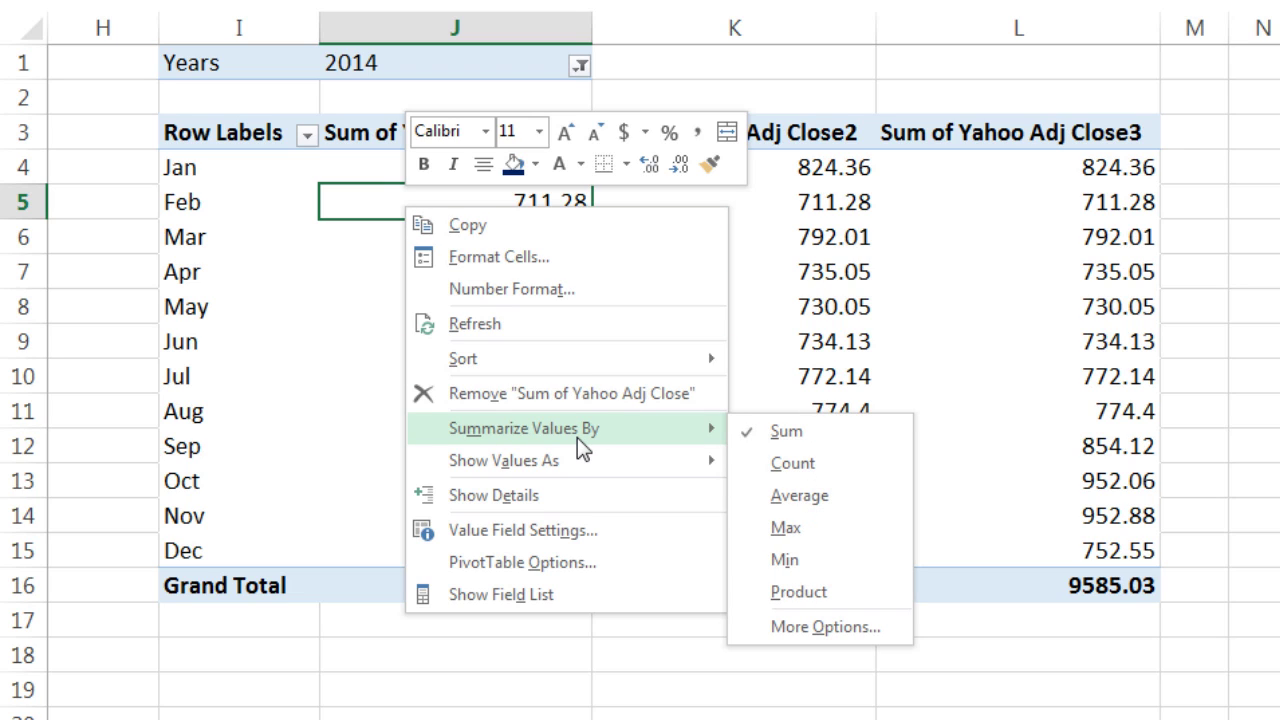
click(830, 499)
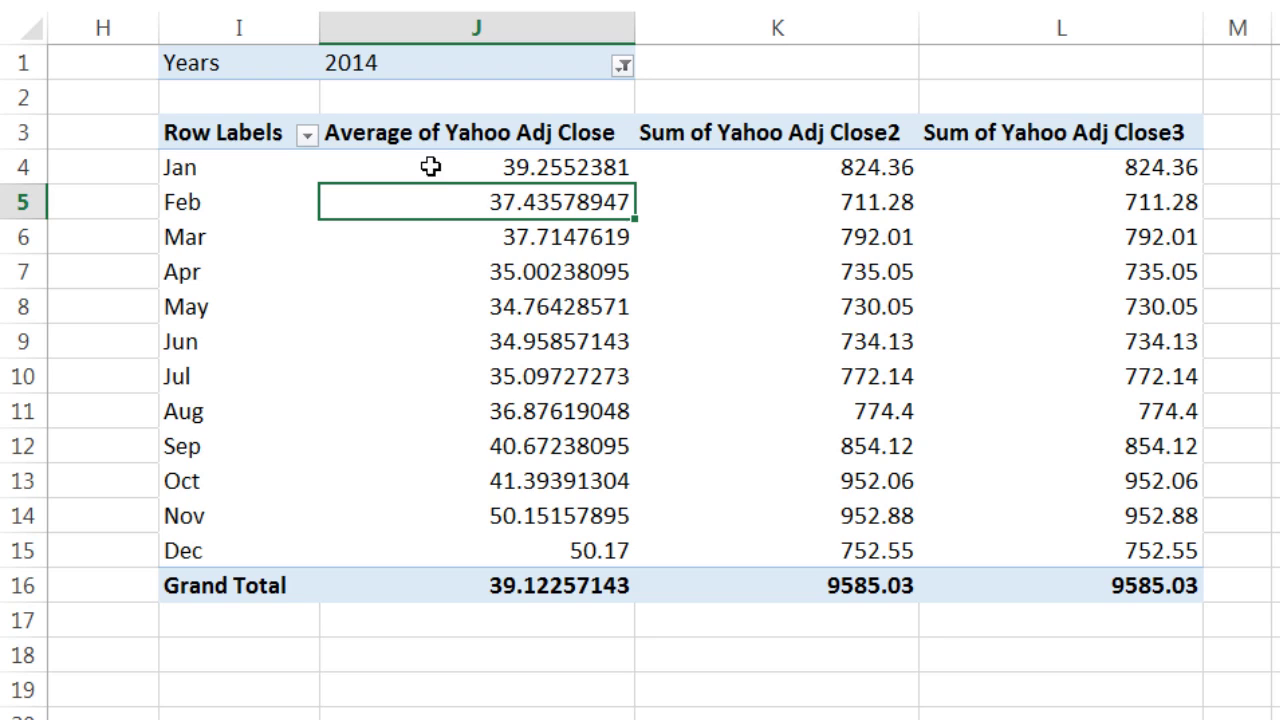
right_click(432, 201)
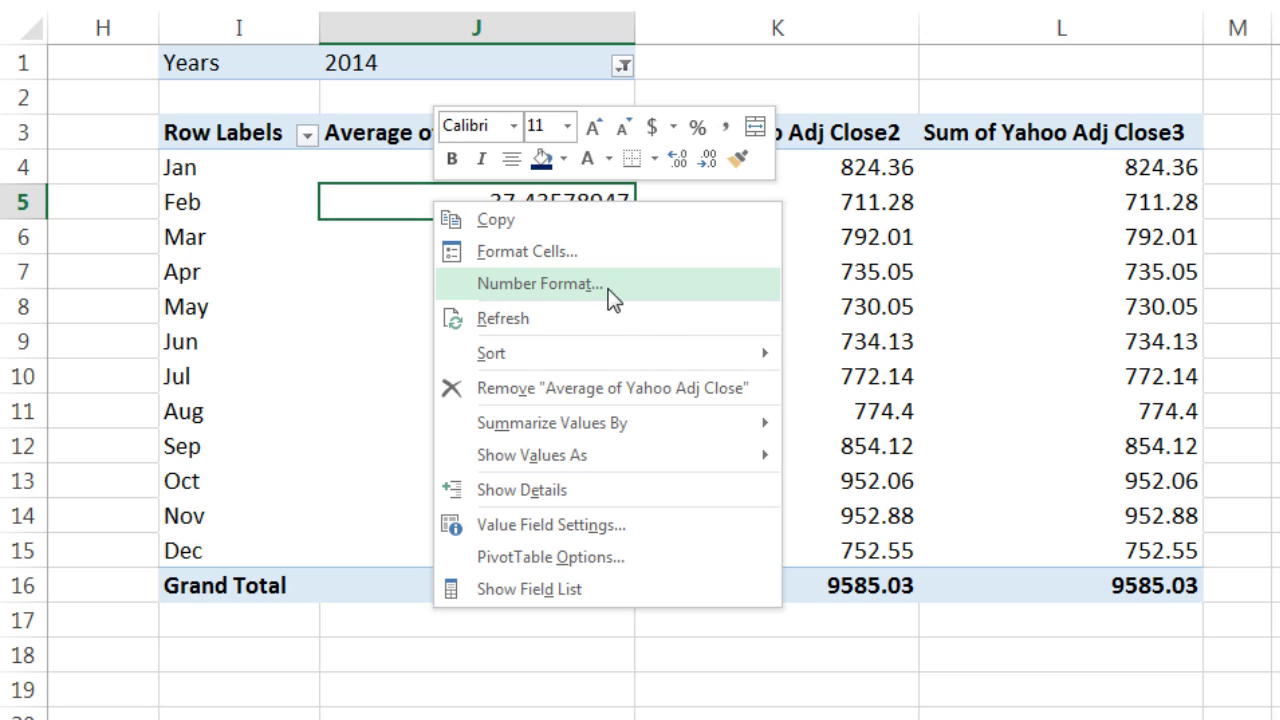
click(503, 290)
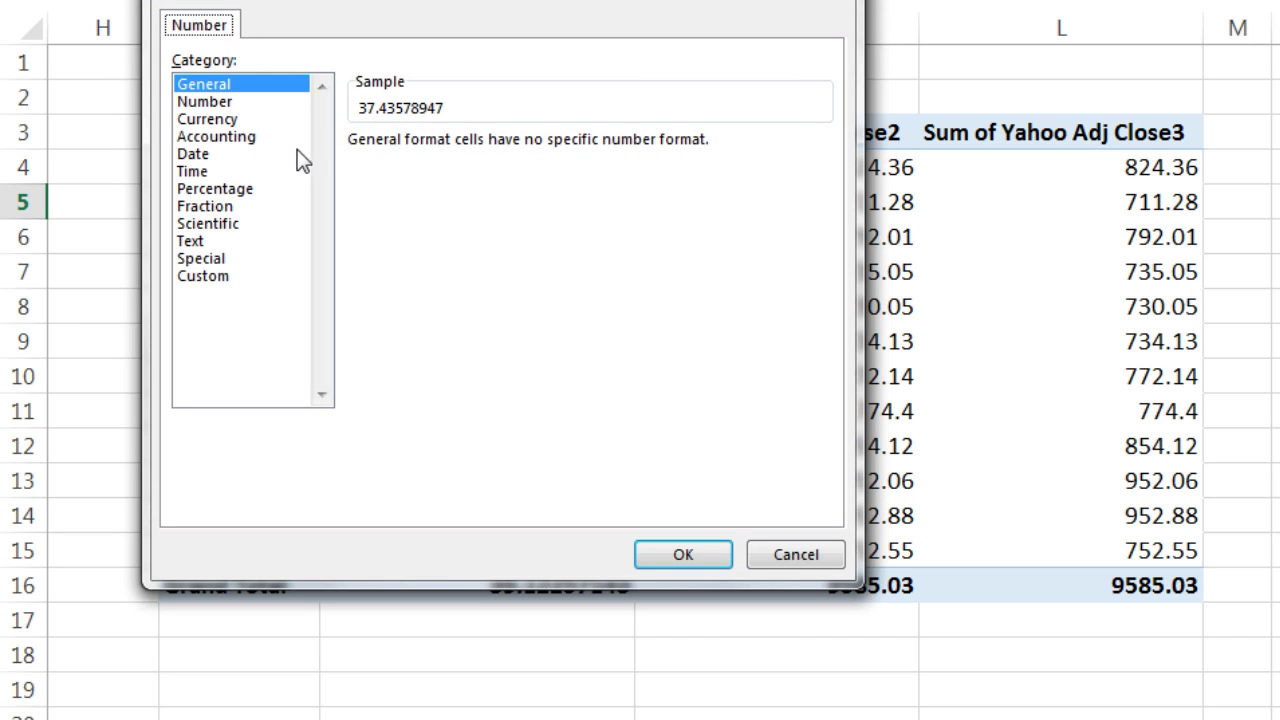
click(218, 122)
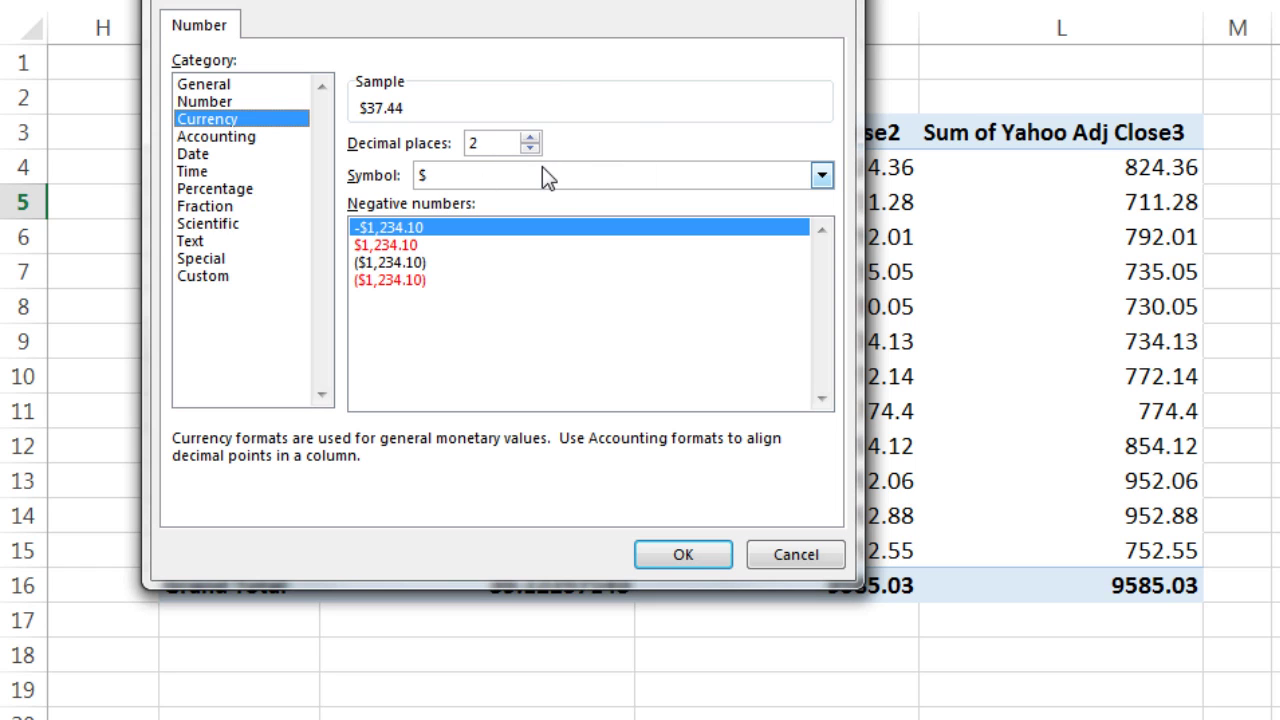
click(698, 560)
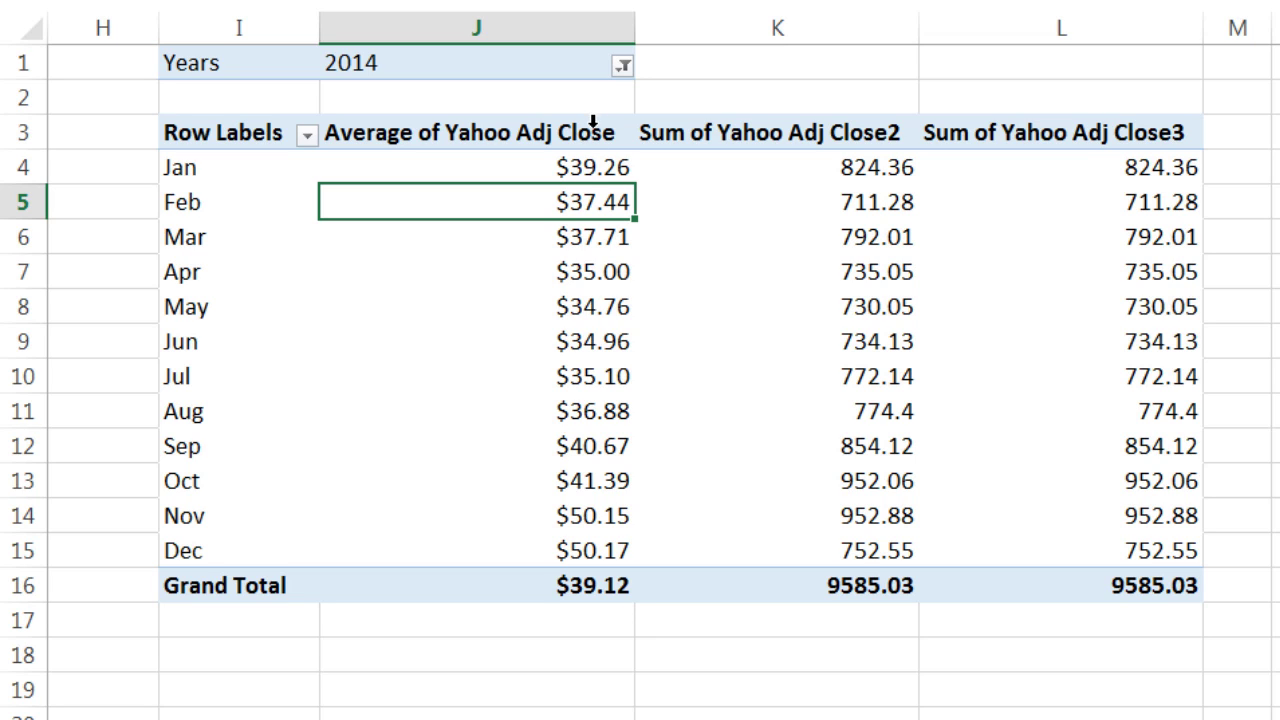
- Rename the average column's header to Ave and narrow column J to roughly half its width
click(570, 132)
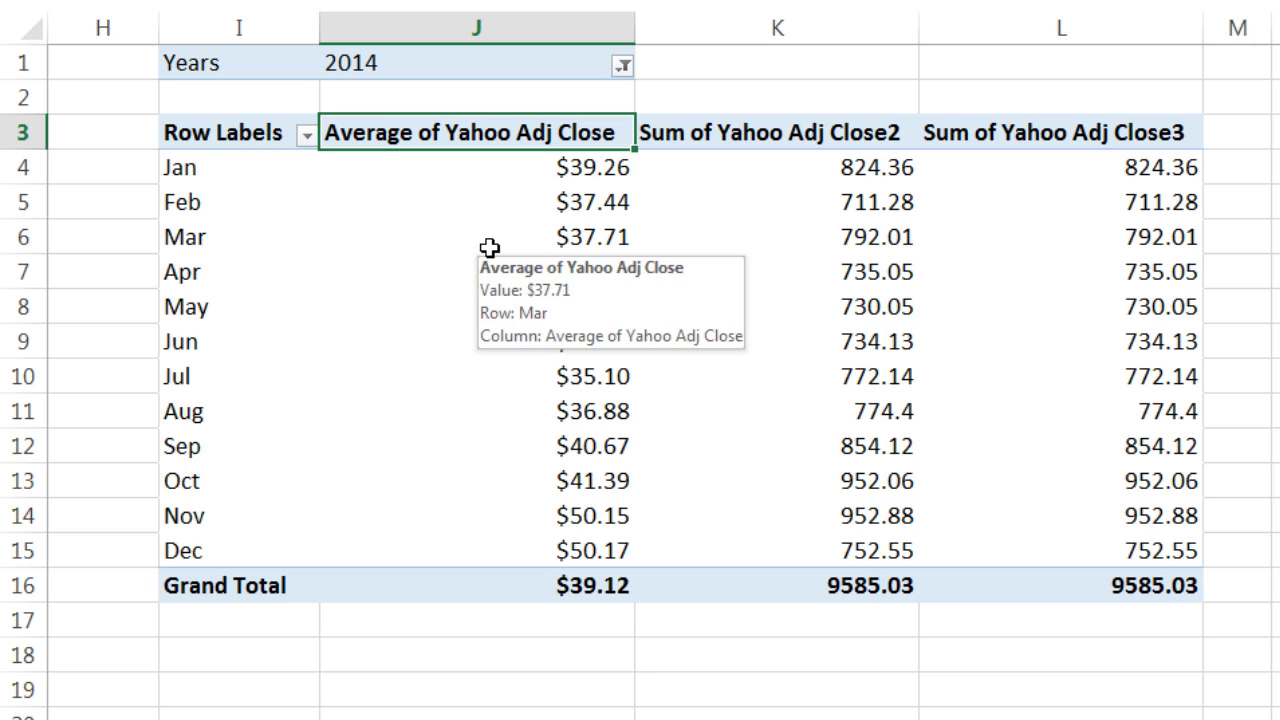
text(Ave)
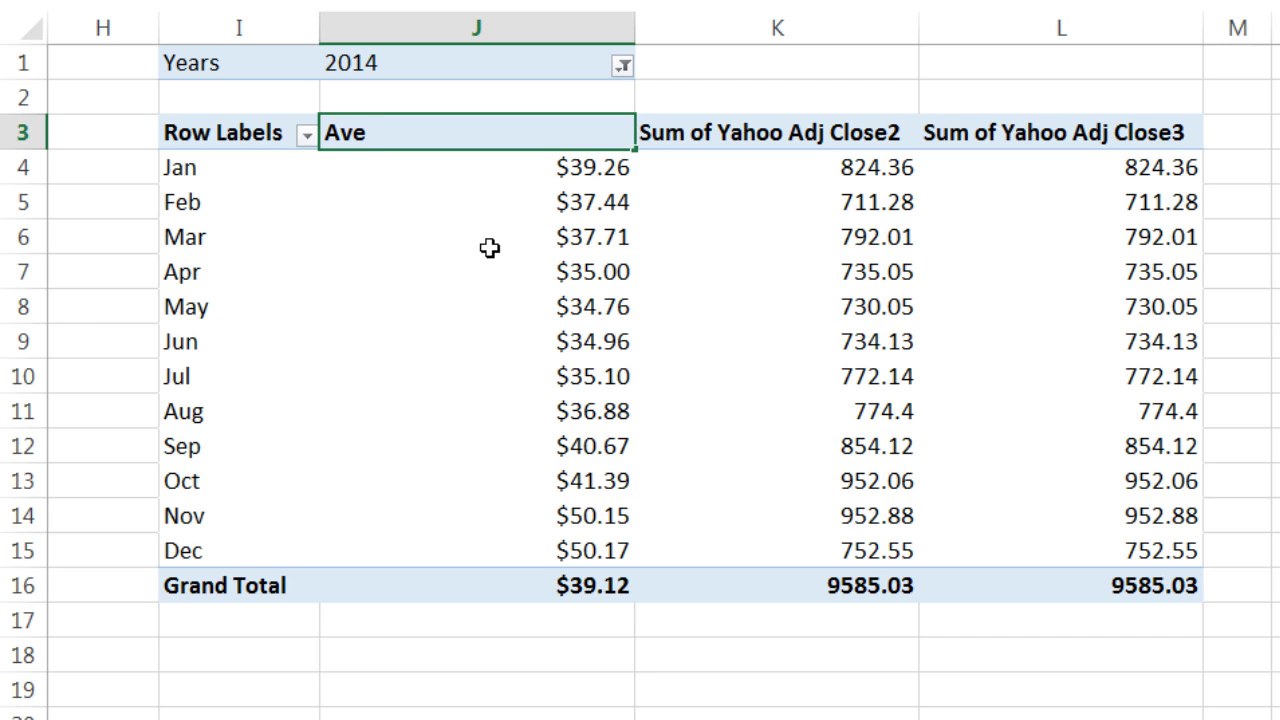
key(Return)
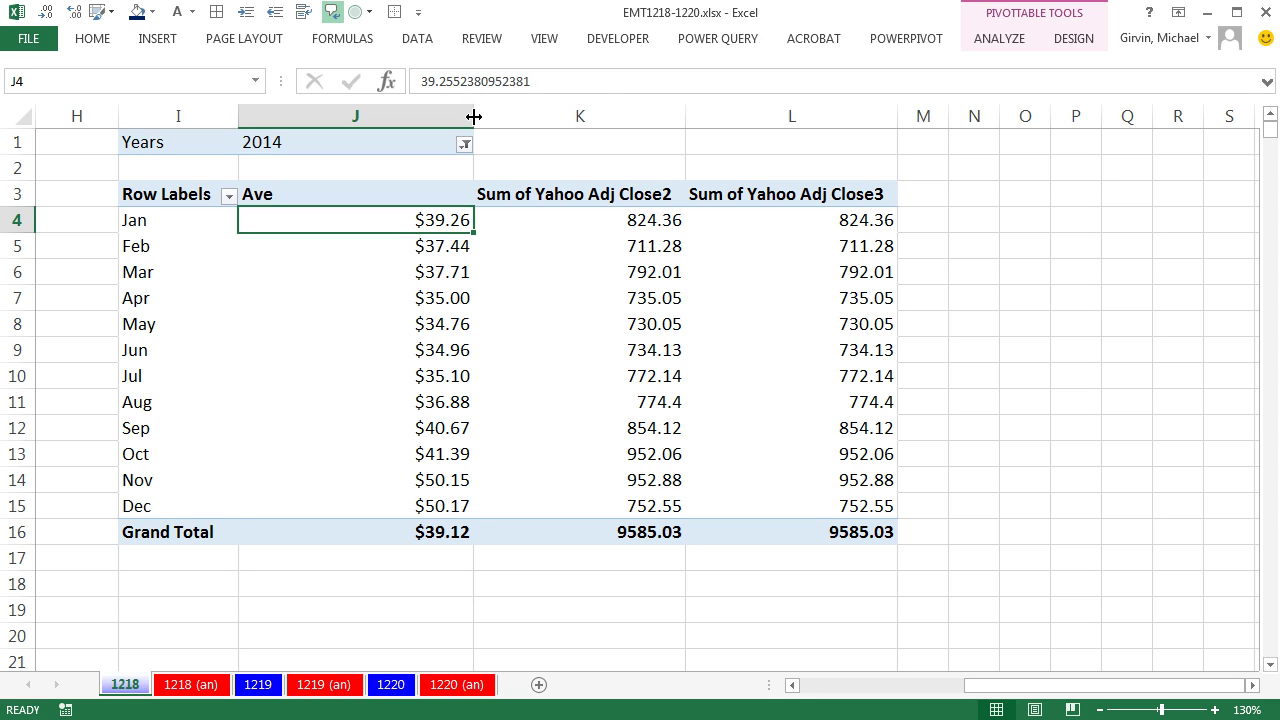
drag(474, 117, 338, 117)
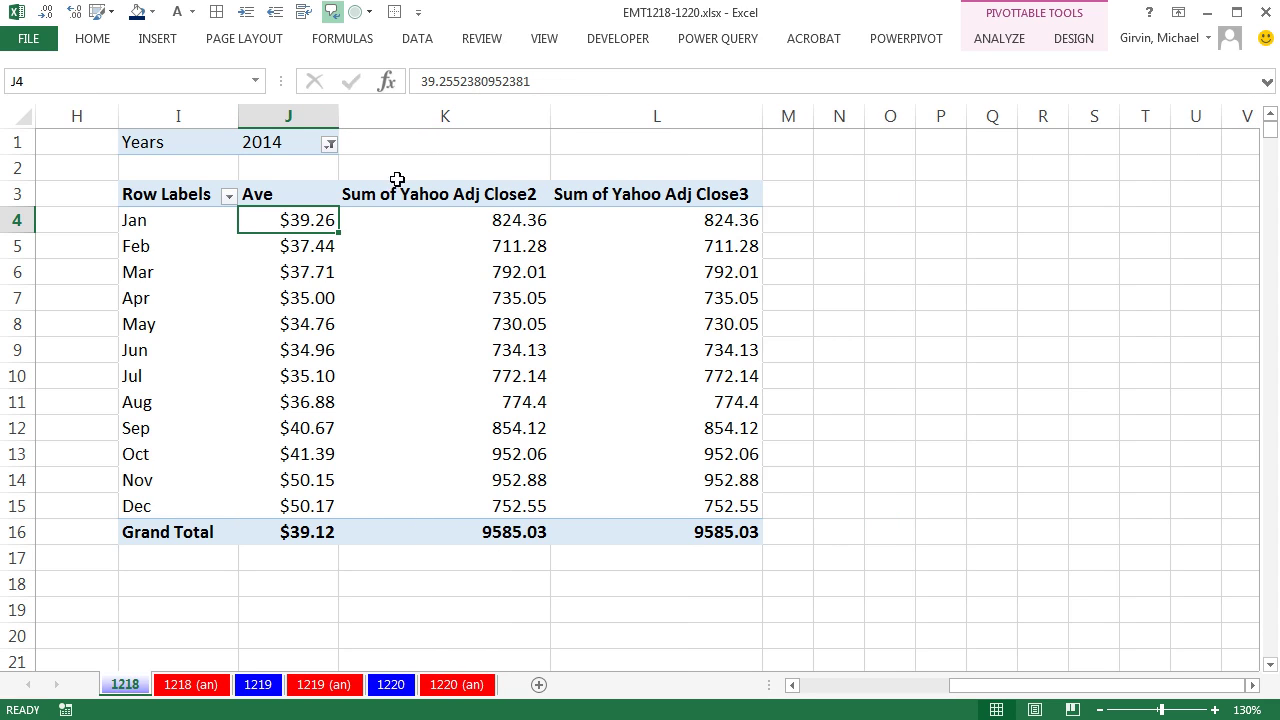
- Summarize the second Yahoo Adj Close value column by Max and apply the Currency number format to it
click(430, 222)
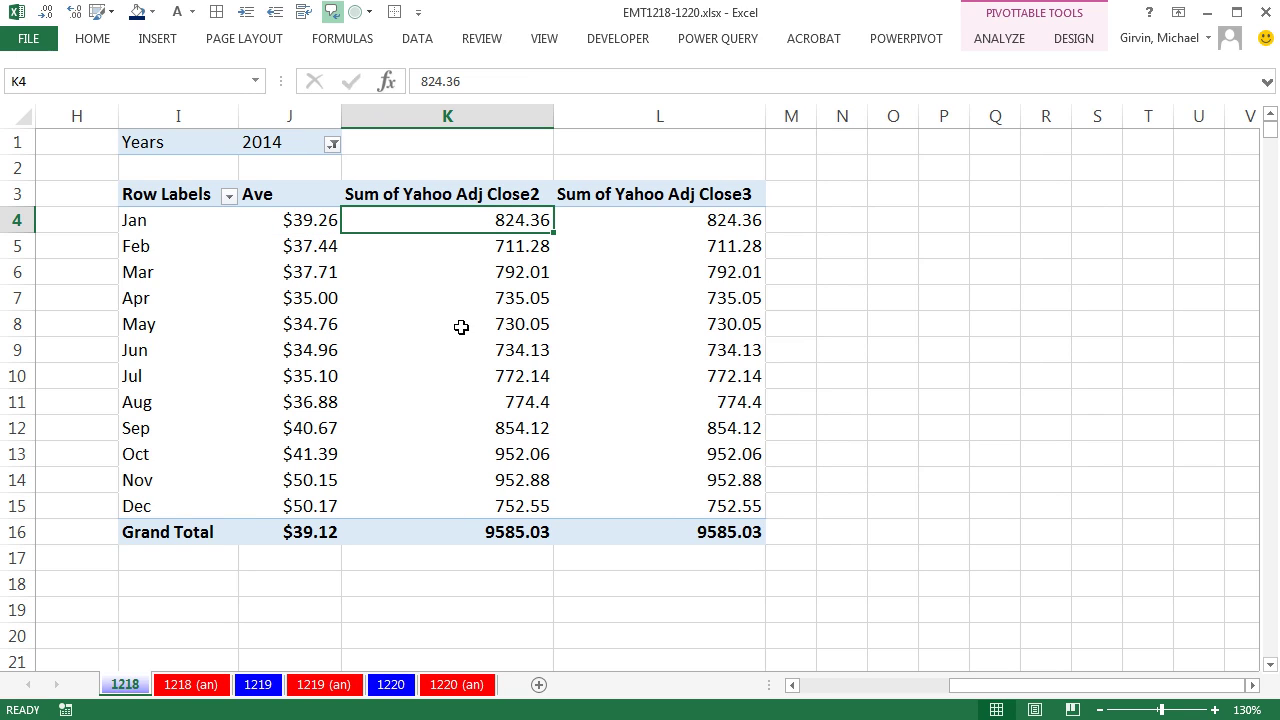
right_click(450, 228)
mouse_move(533, 405)
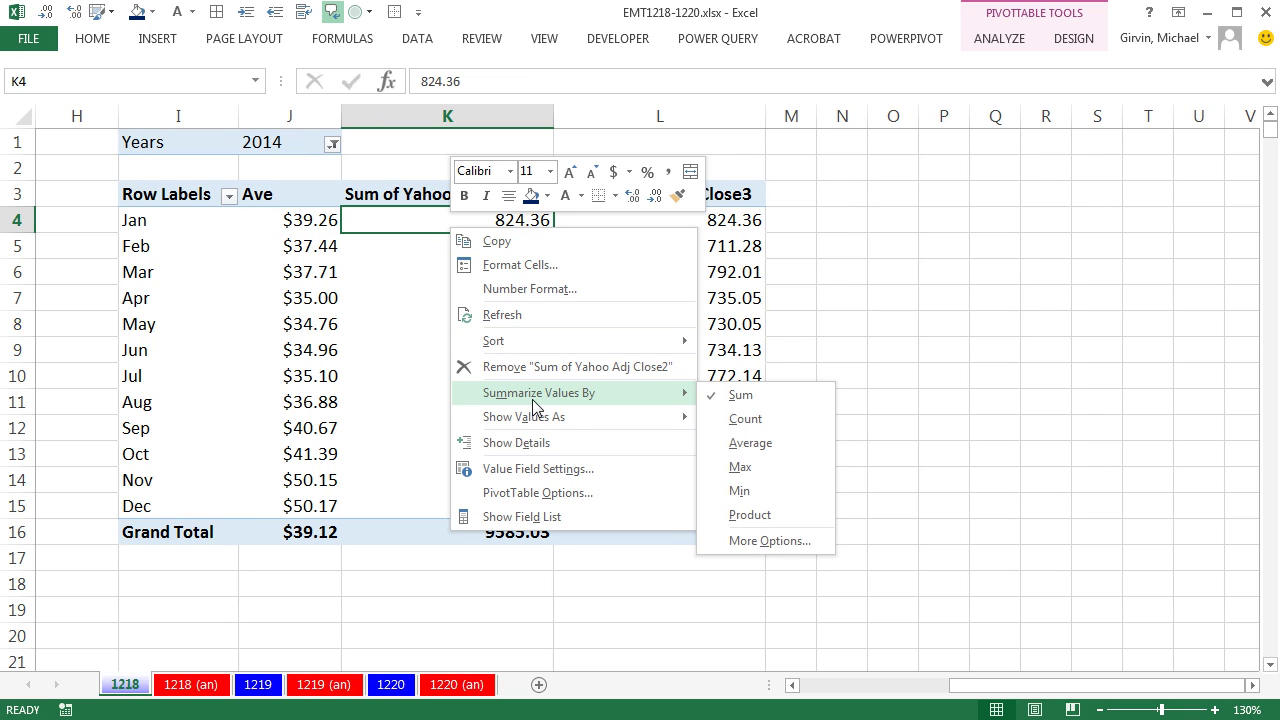
click(740, 467)
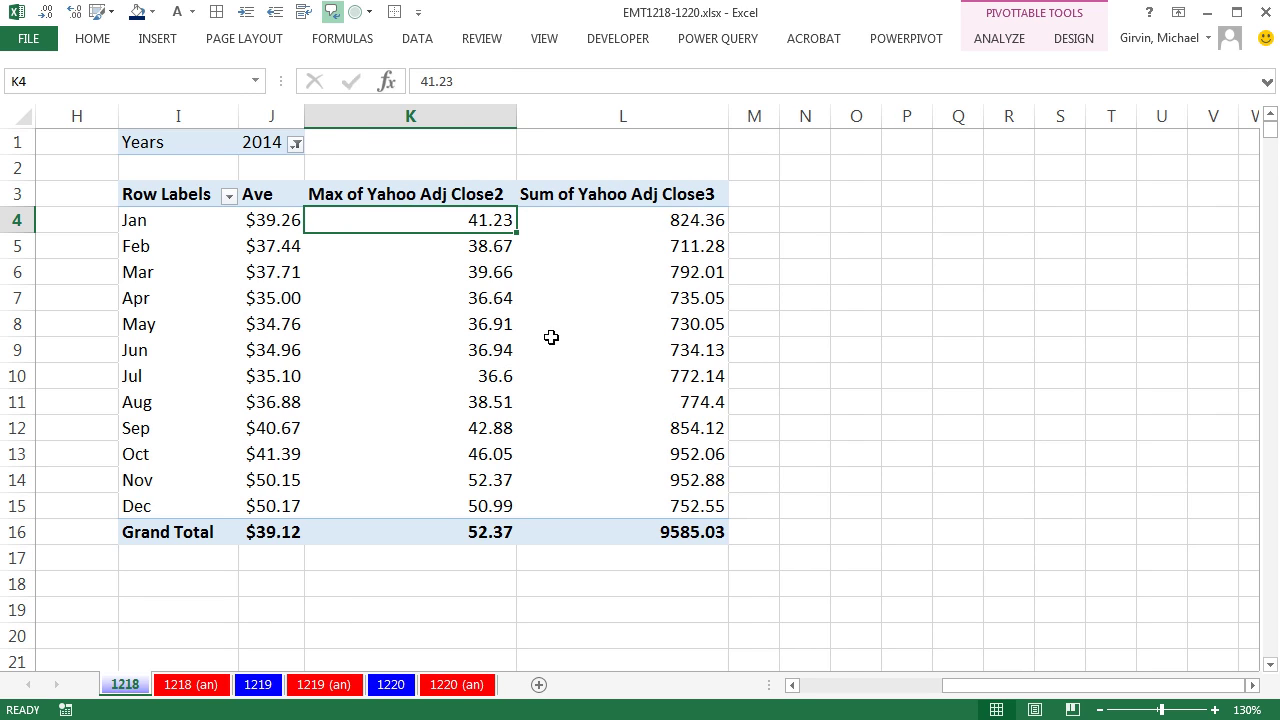
right_click(454, 229)
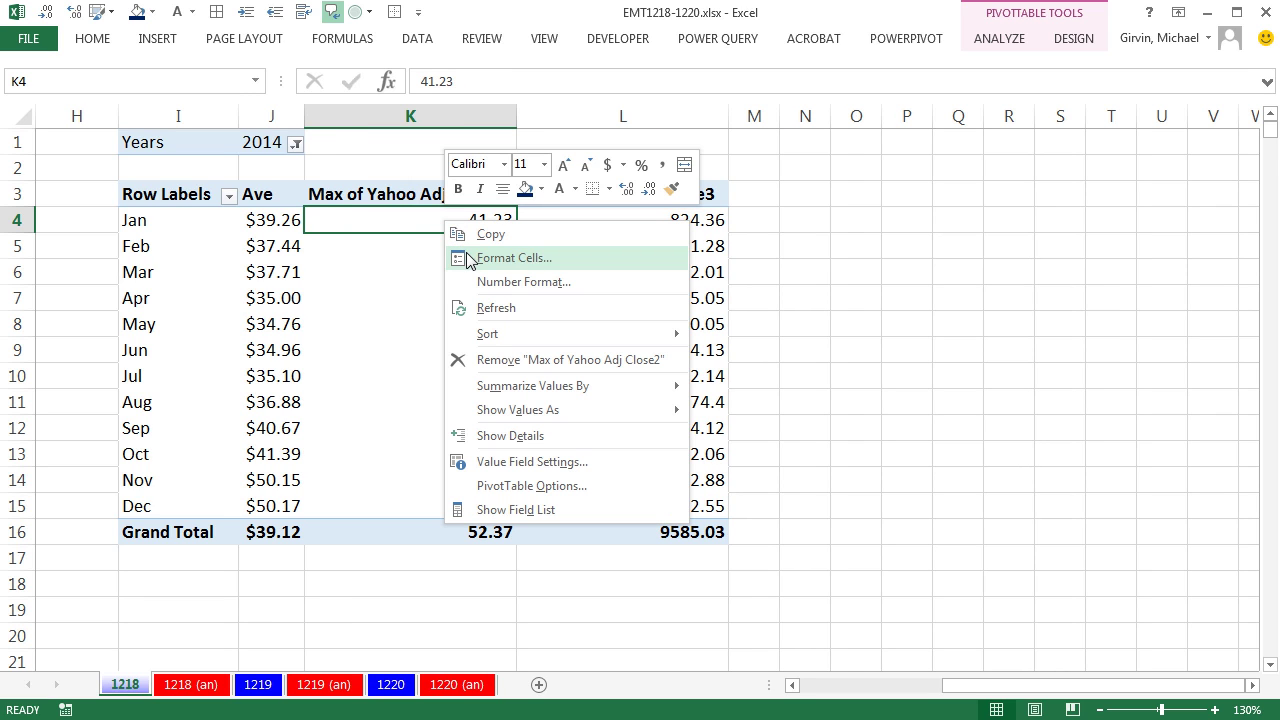
click(488, 285)
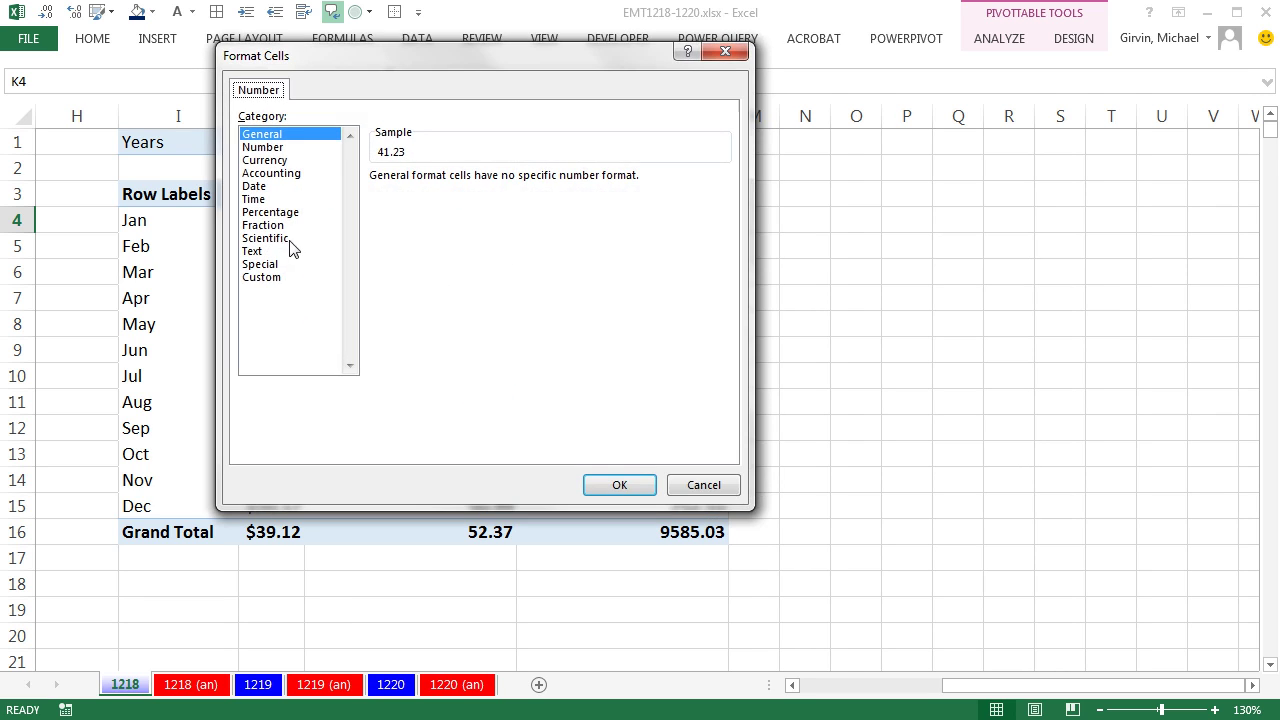
click(266, 160)
click(622, 484)
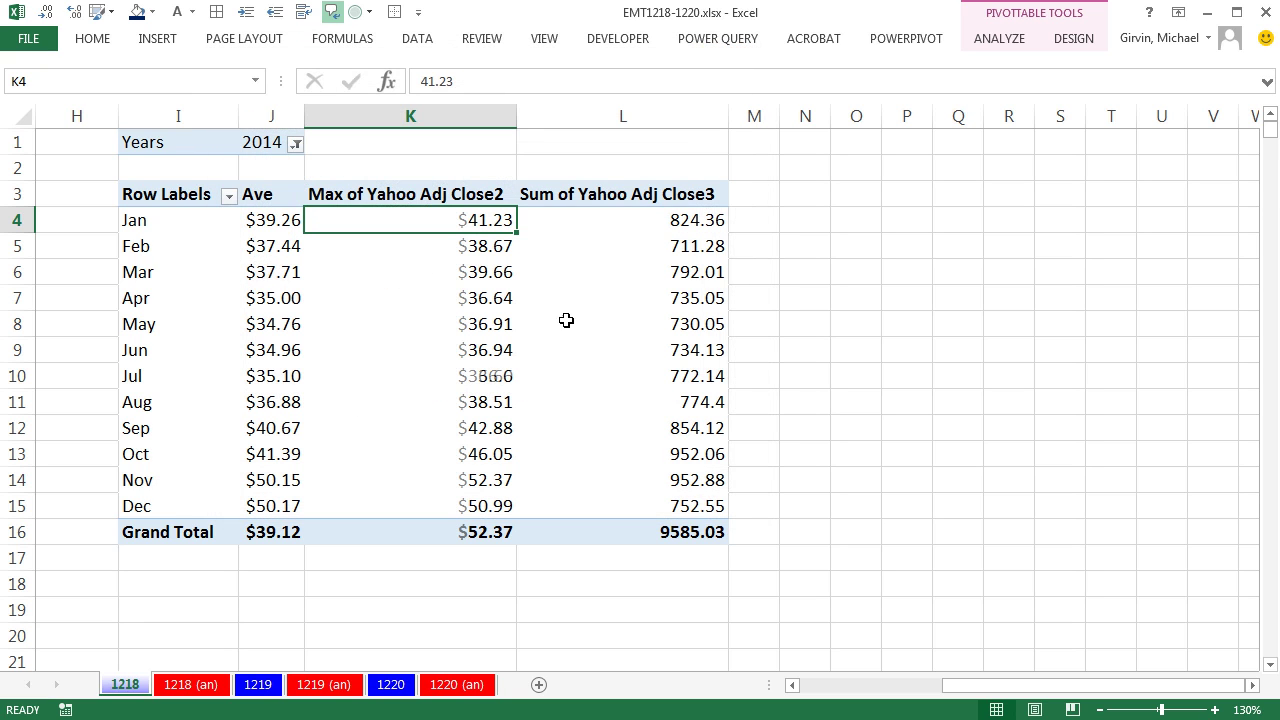
- Summarize the third Yahoo Adj Close value column by Min and format it as Currency with two decimal places
right_click(613, 220)
mouse_move(696, 398)
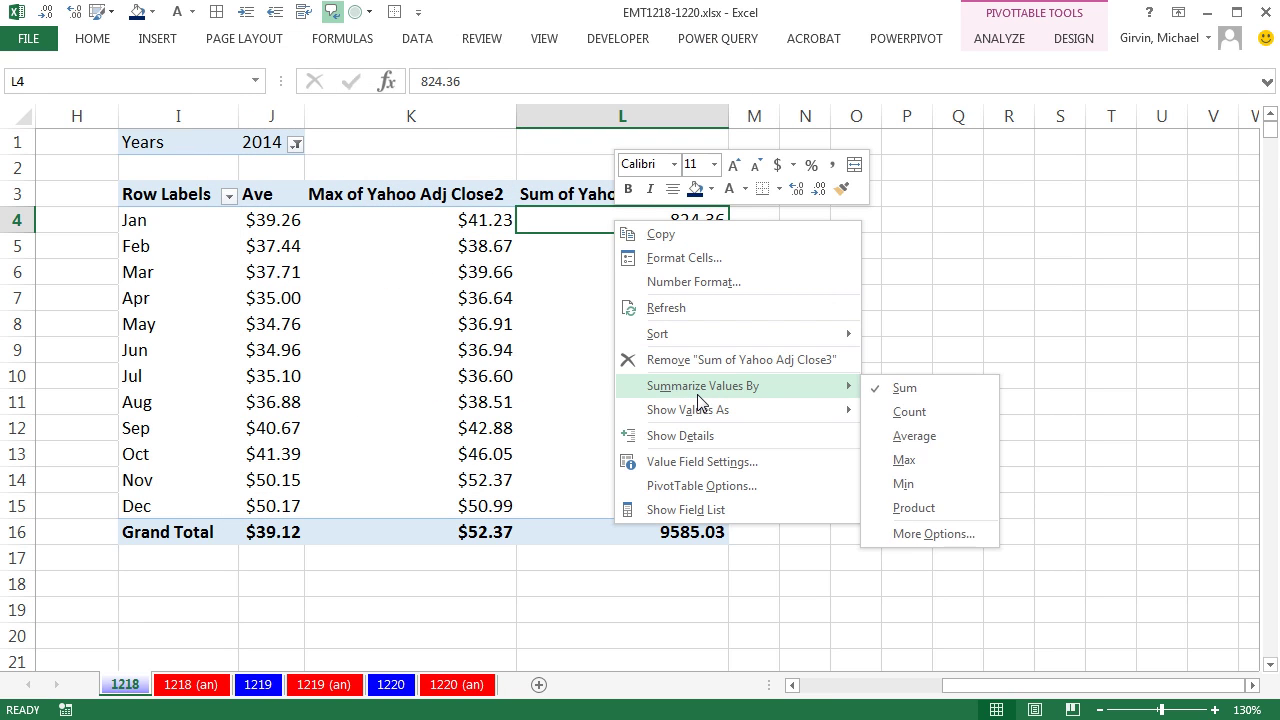
click(912, 487)
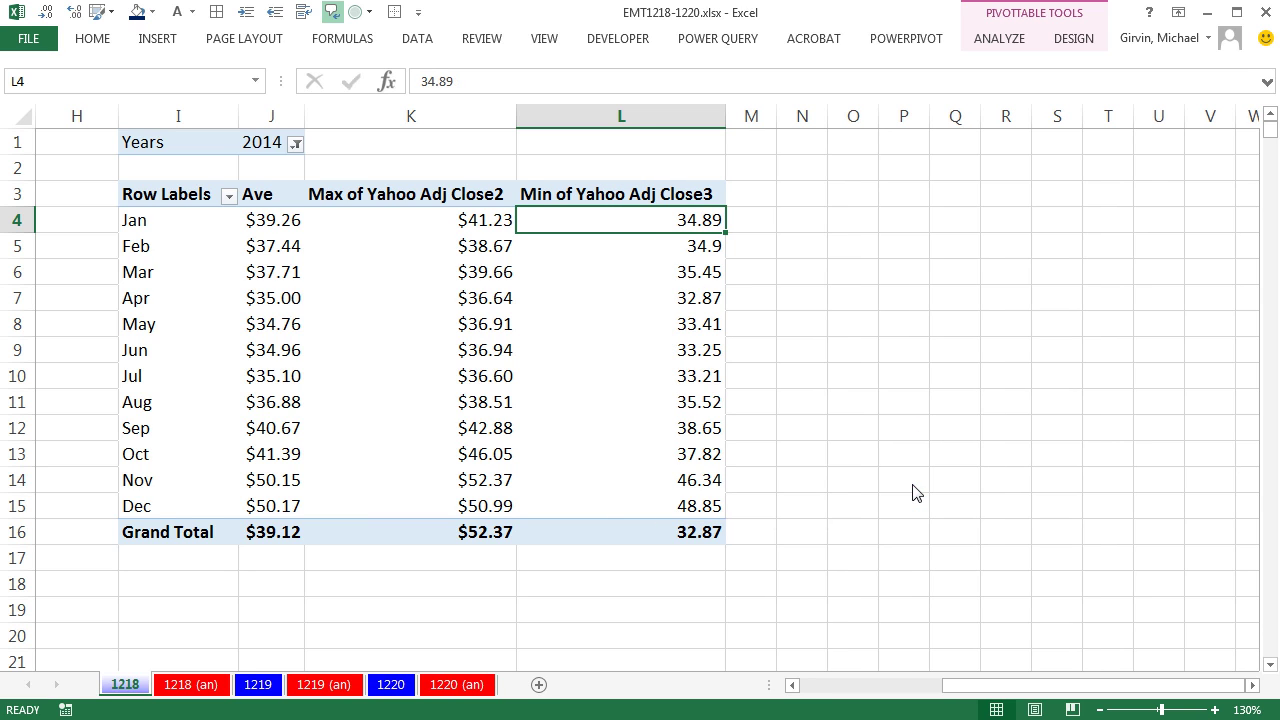
right_click(648, 220)
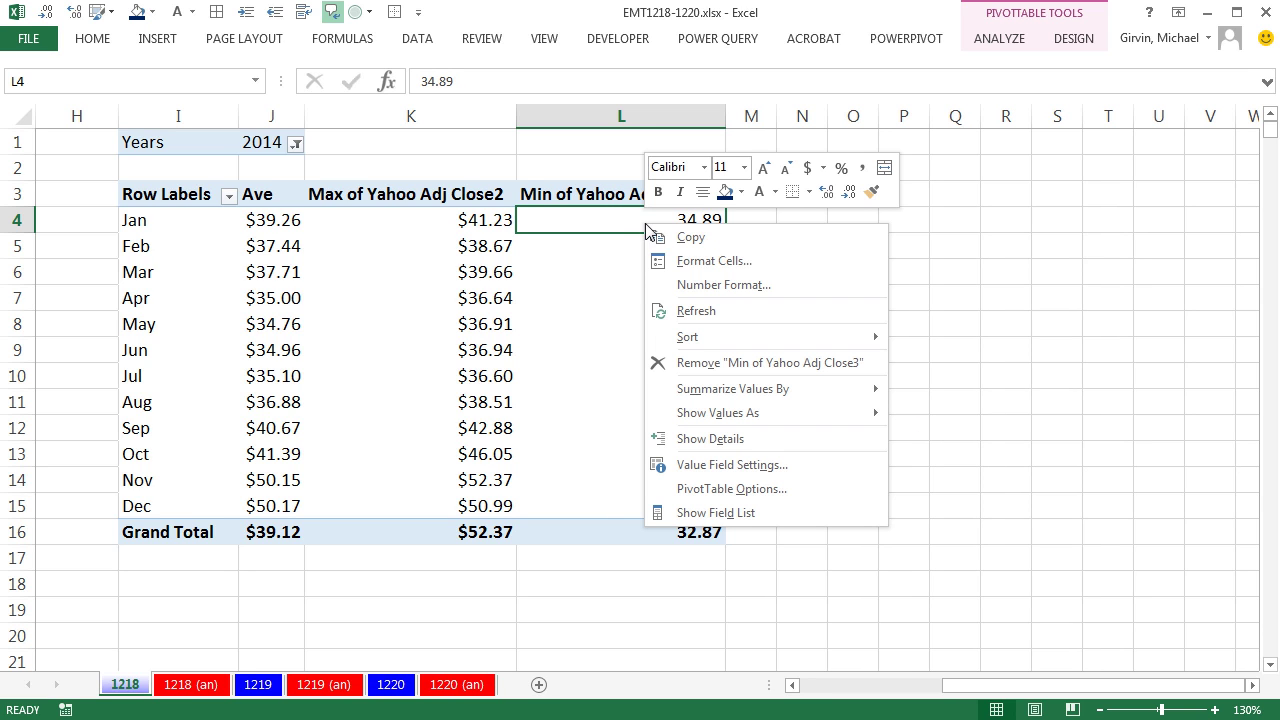
click(693, 285)
click(484, 161)
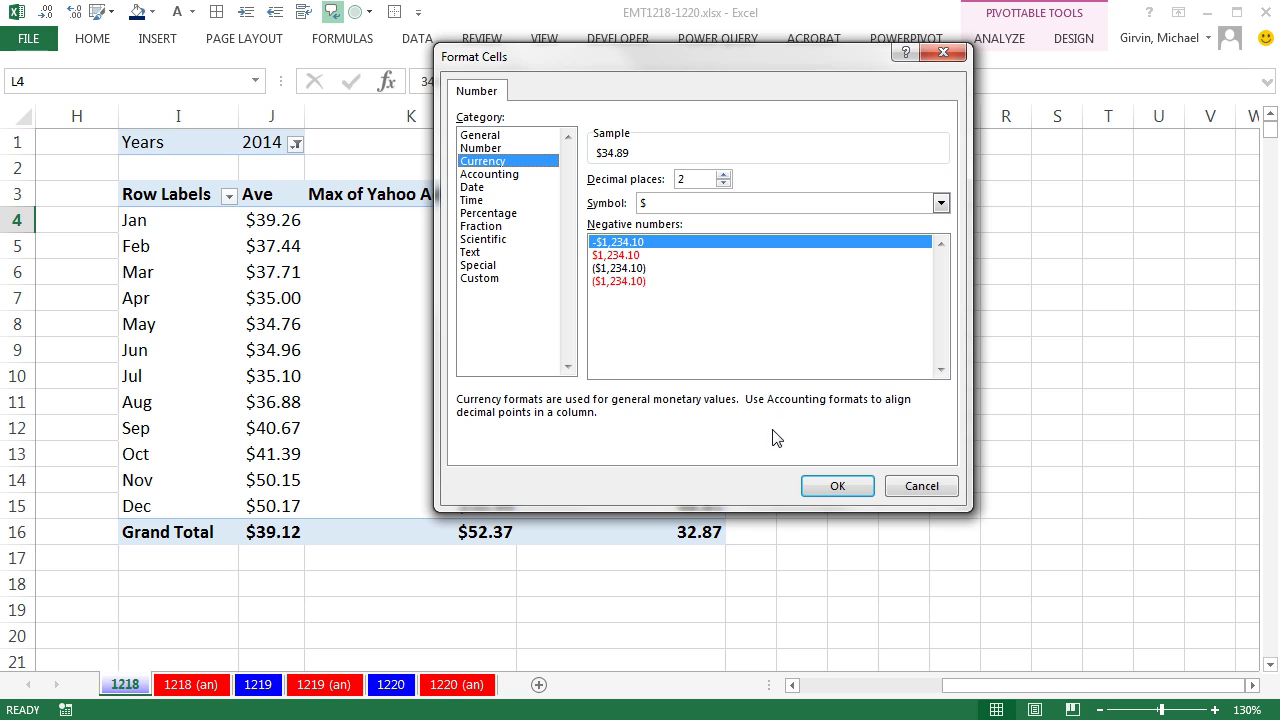
click(831, 487)
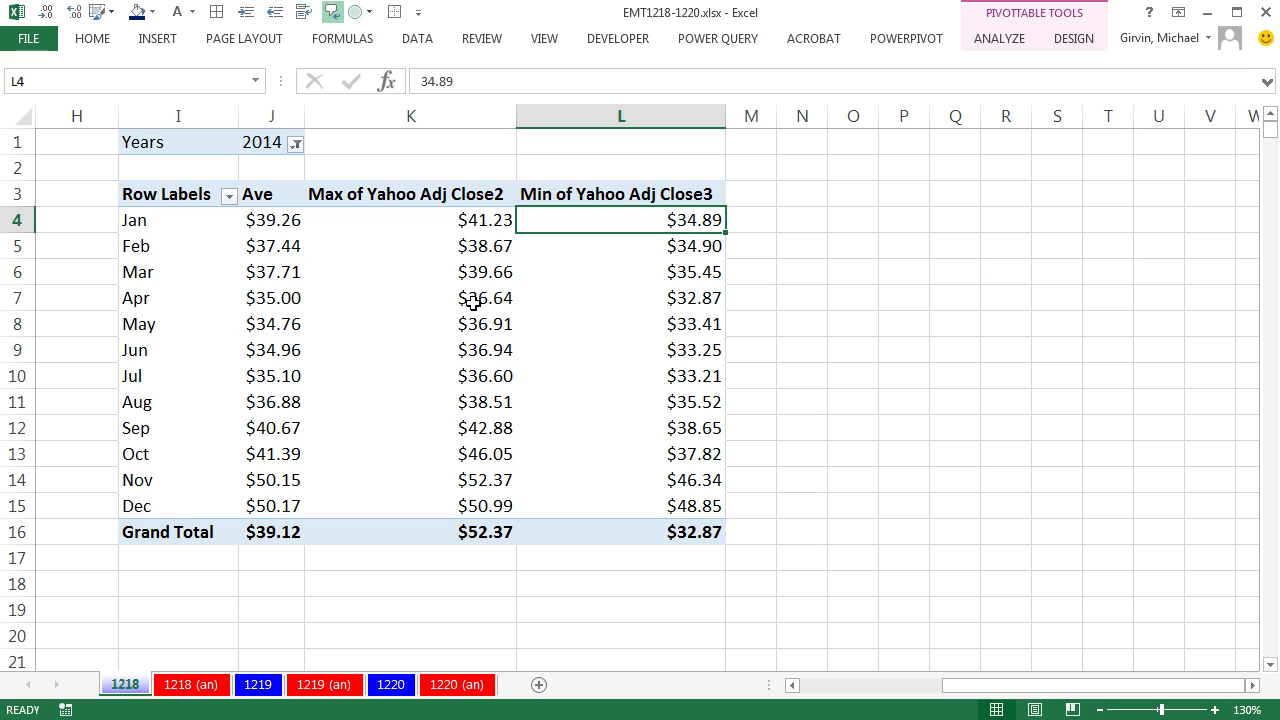
- Rename the headers of the maximum and minimum value columns to Max and Min
click(412, 197)
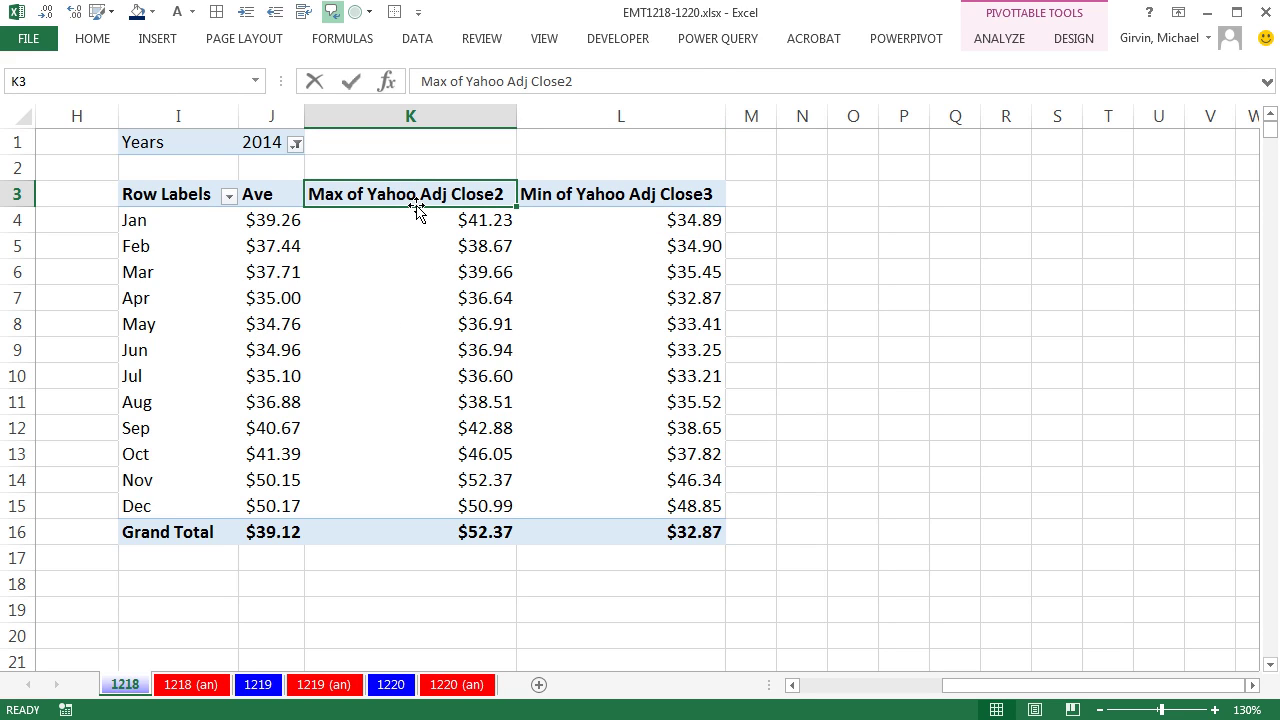
text(Max)
key(Tab)
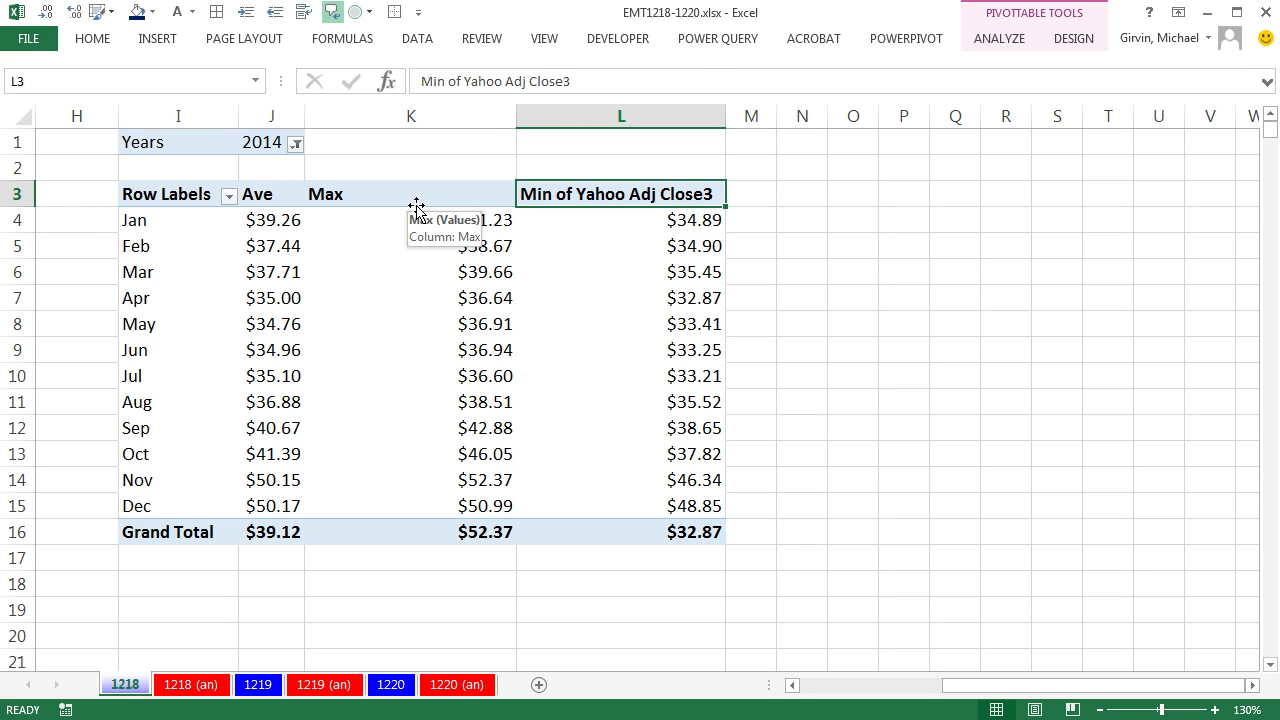
text(Min)
click(417, 209)
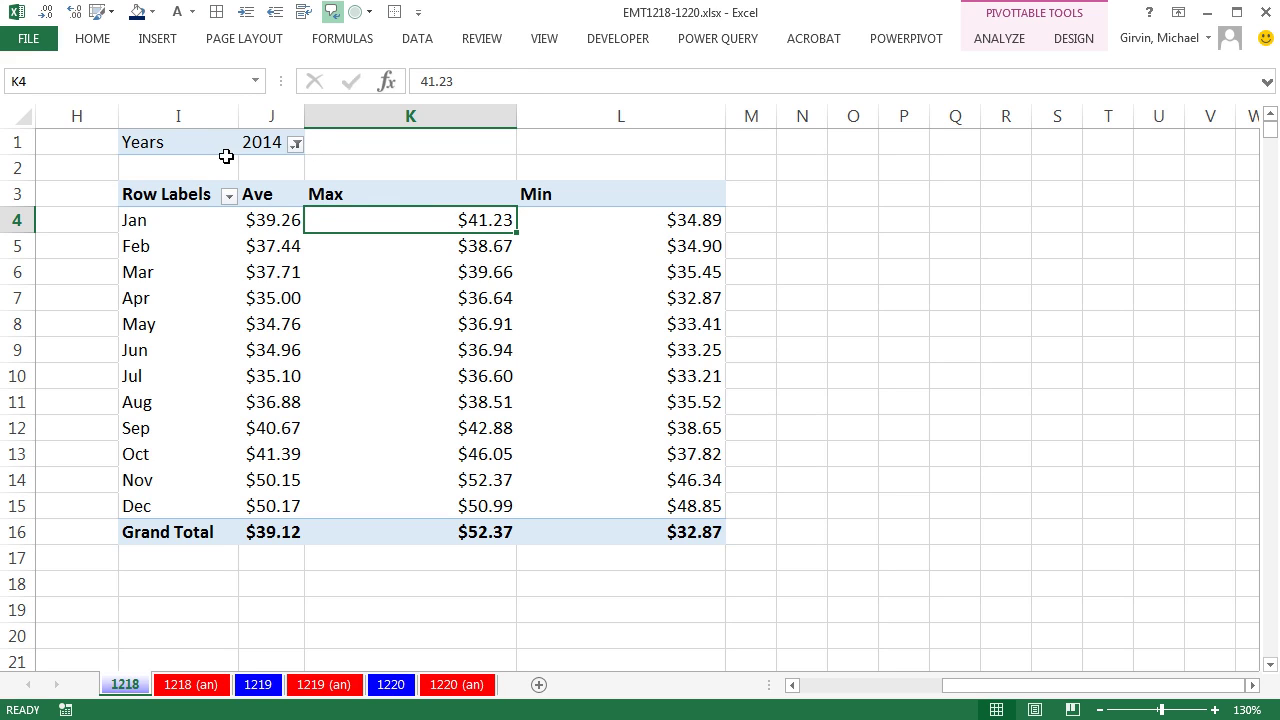
- Rename the PivotTable's Row Labels header to Months
click(180, 194)
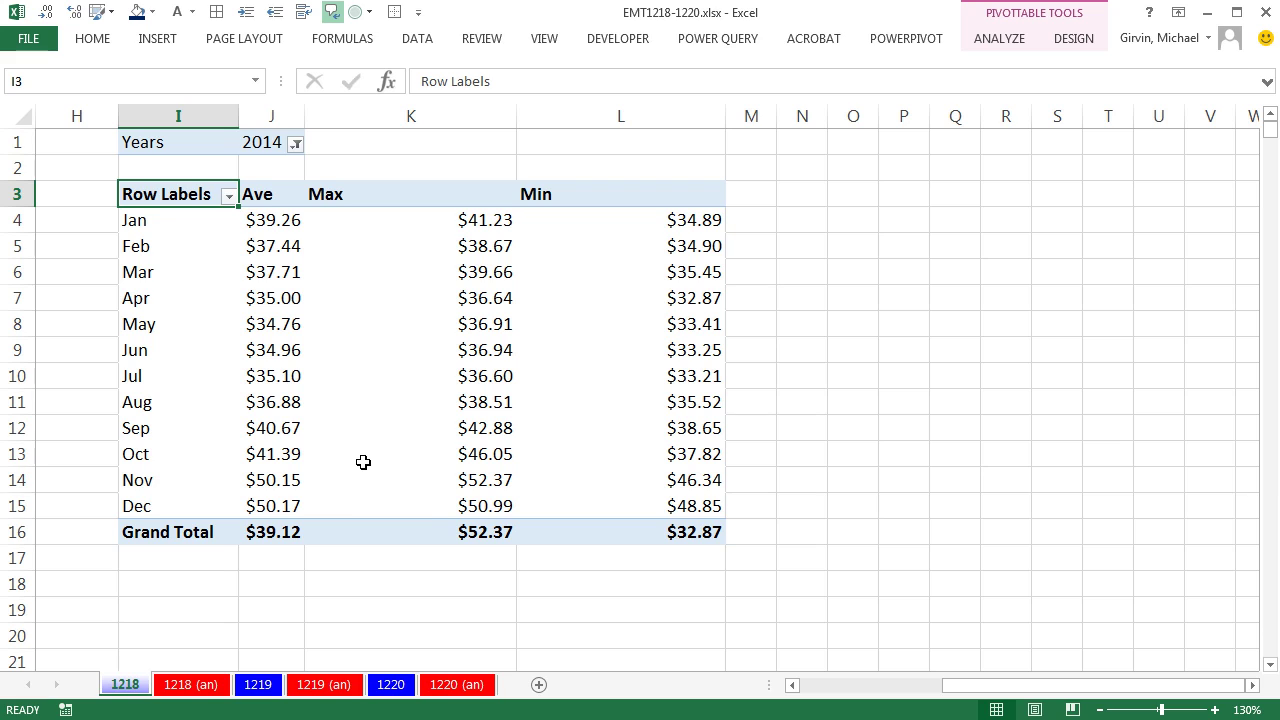
text(Months)
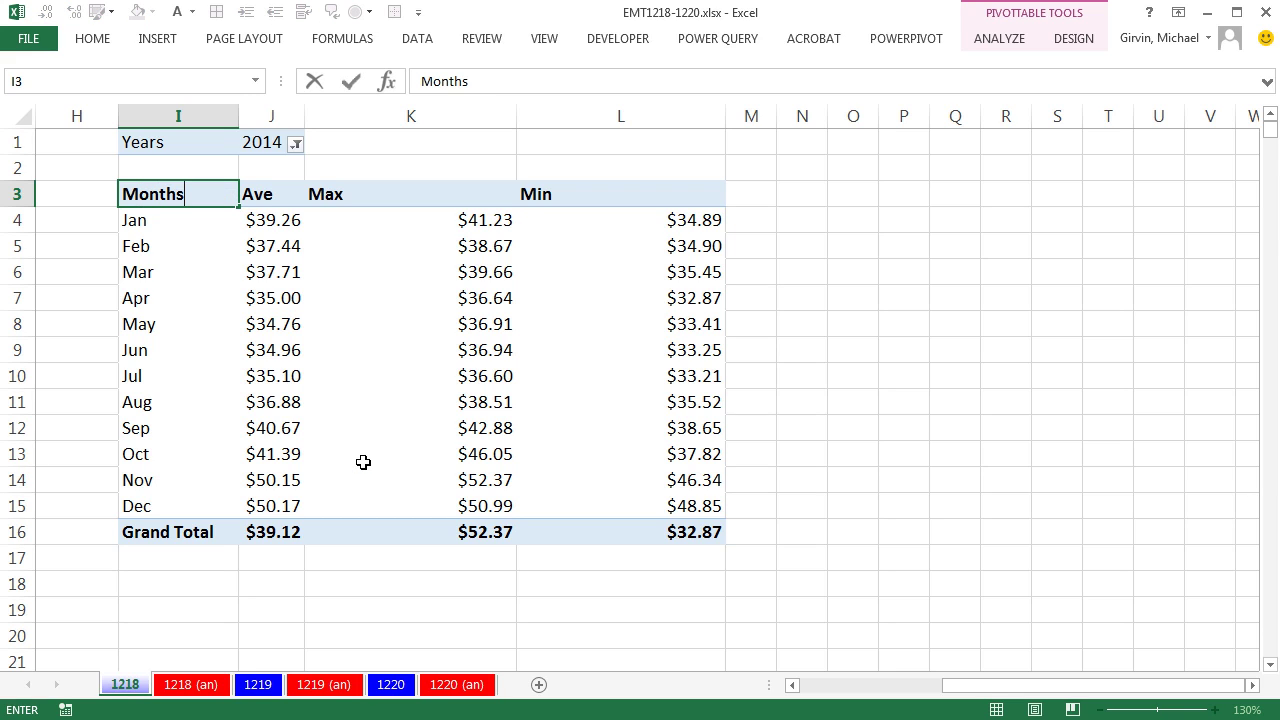
key(Return)
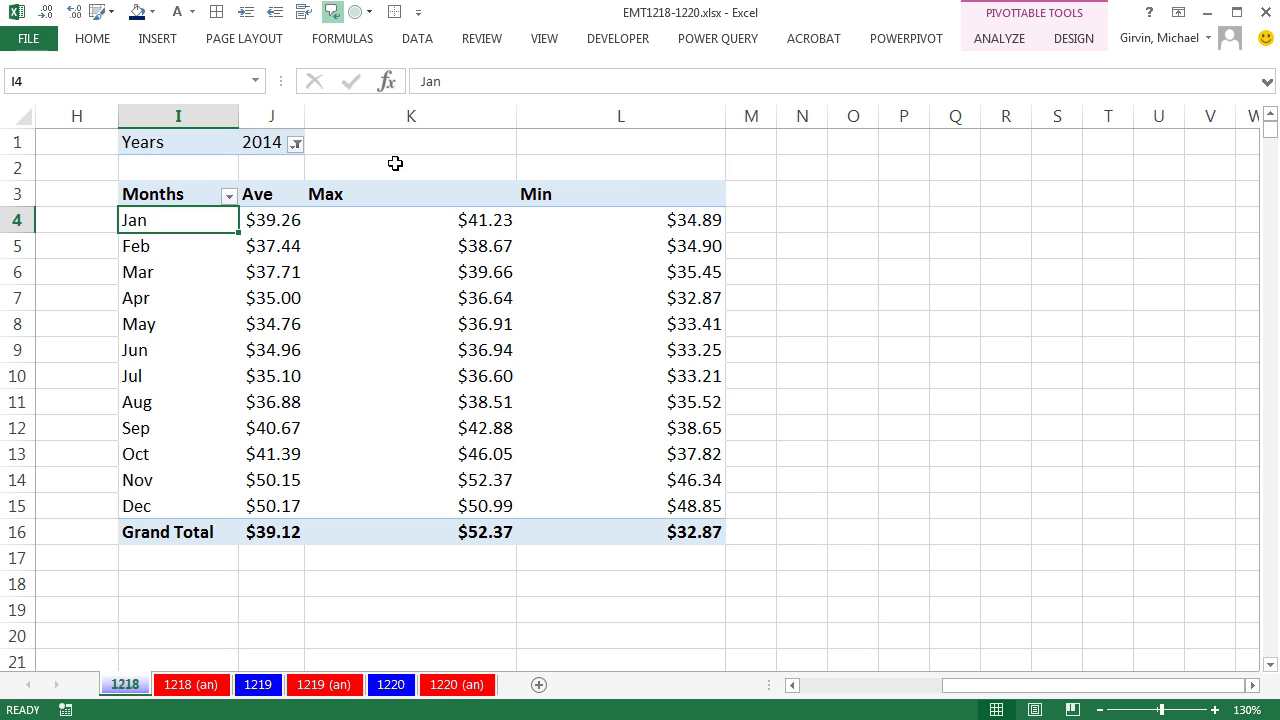
- Give columns I through L one uniform width, slightly wider than column I, and select a cell inside the PivotTable
click(177, 115)
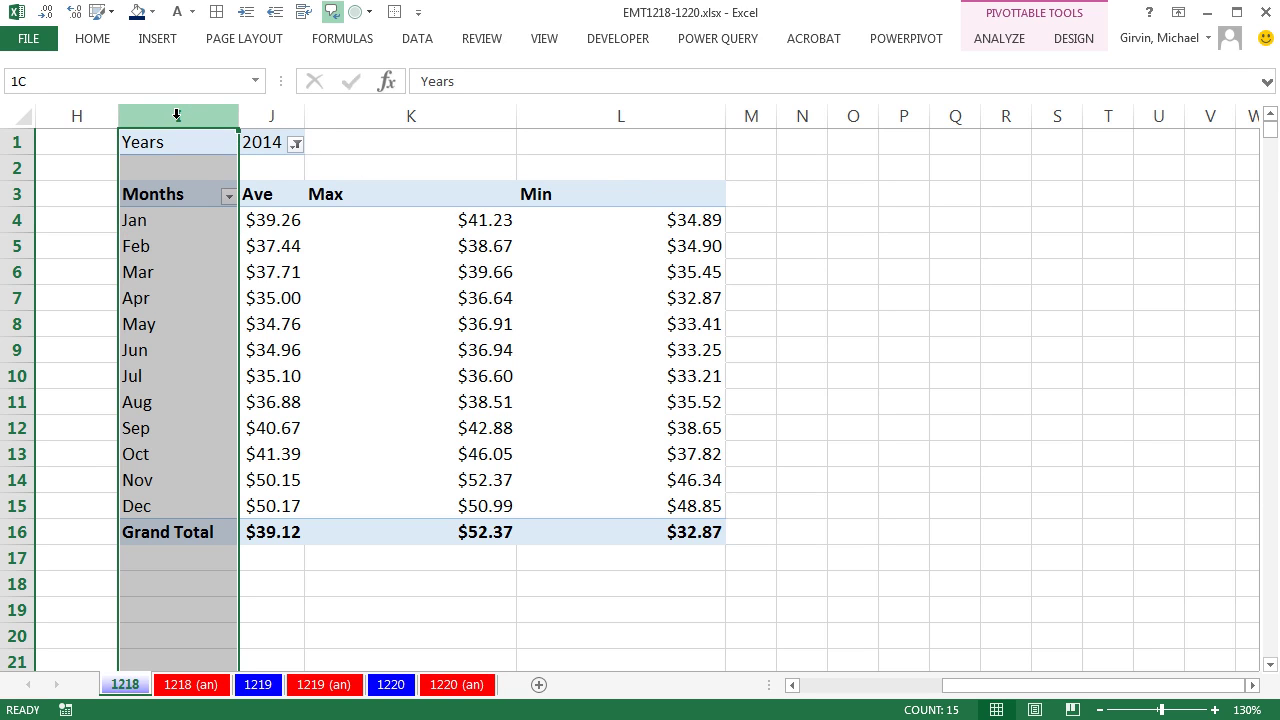
drag(200, 117, 557, 117)
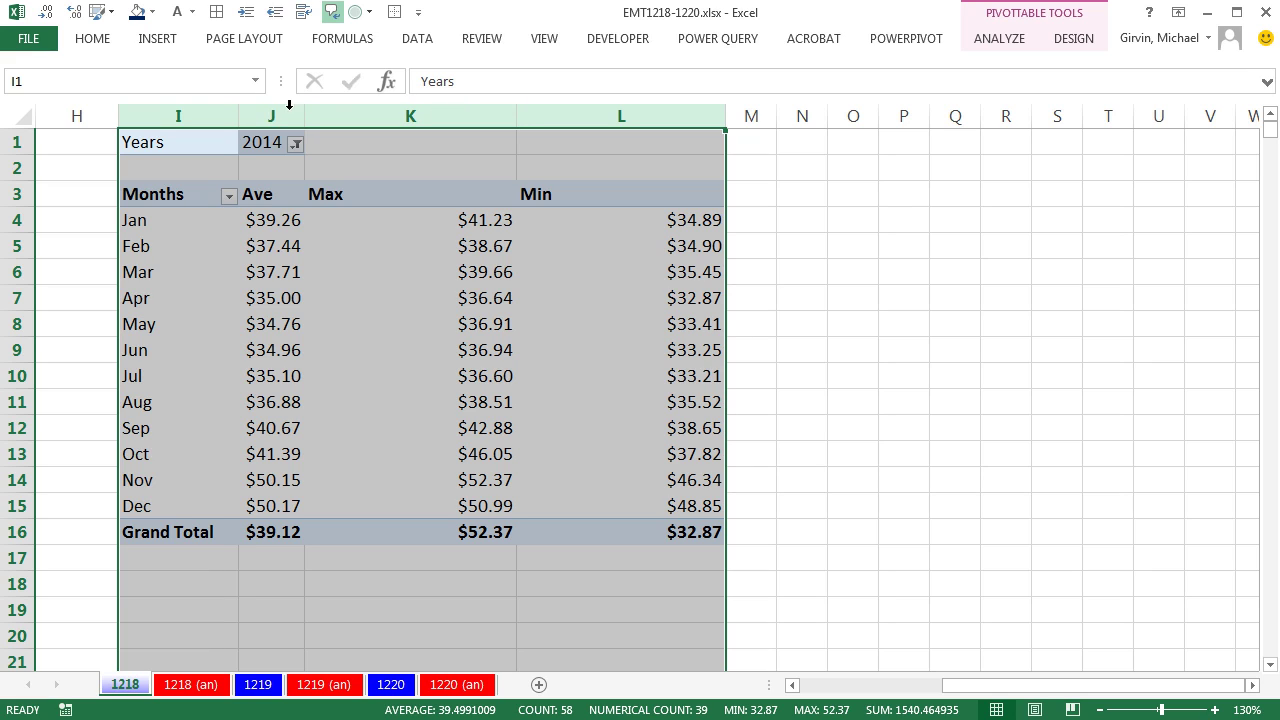
drag(239, 117, 243, 121)
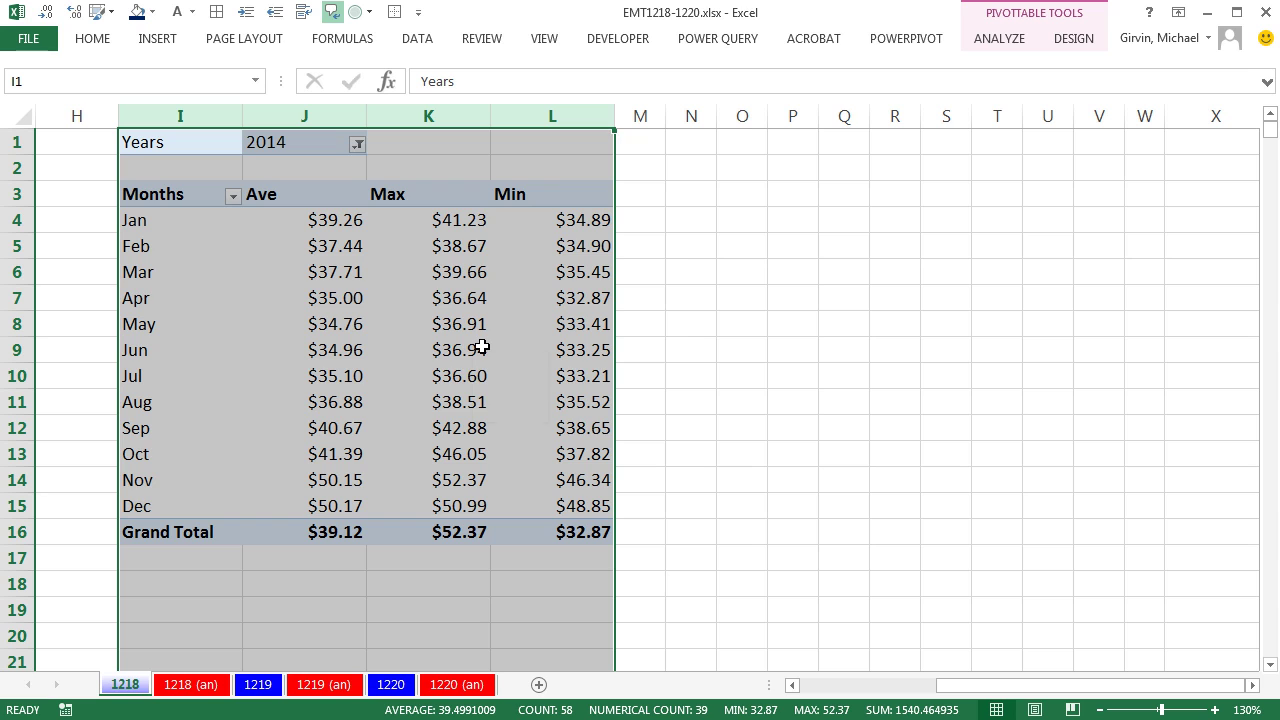
mouse_move(482, 346)
click(462, 308)
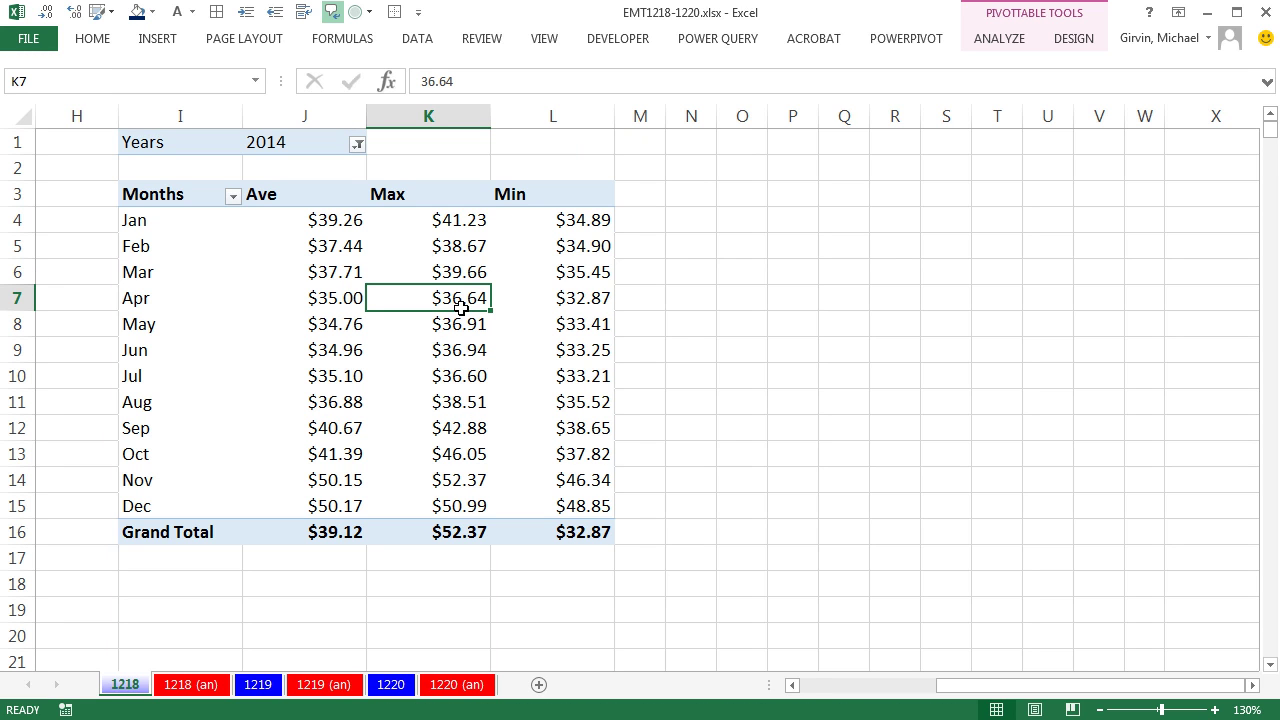
- Change the PivotTable's report layout to Tabular Form
click(1074, 40)
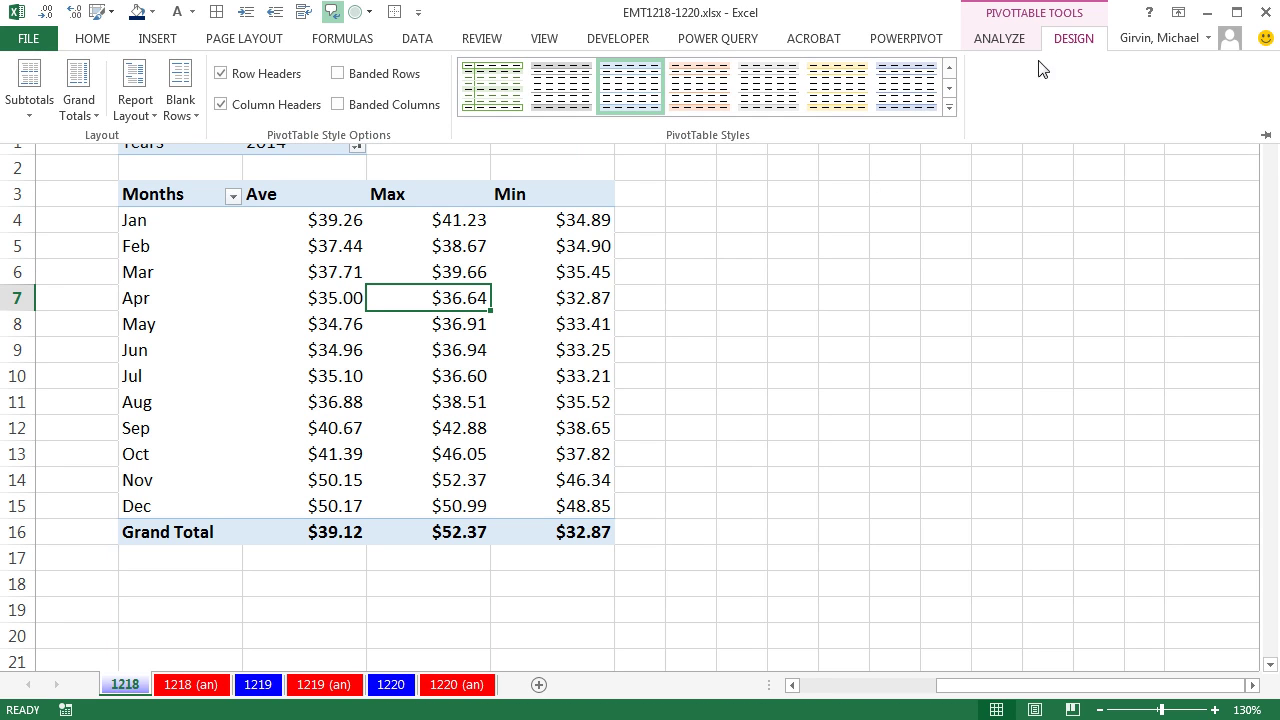
click(141, 112)
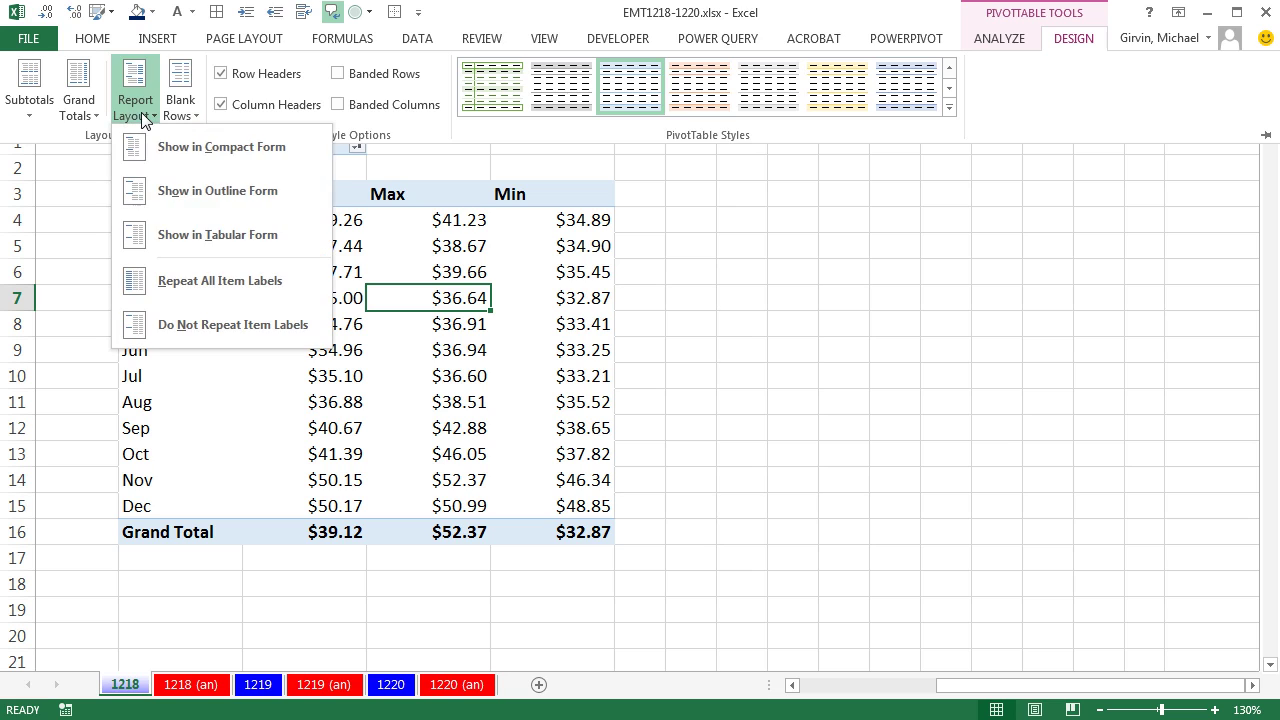
click(195, 232)
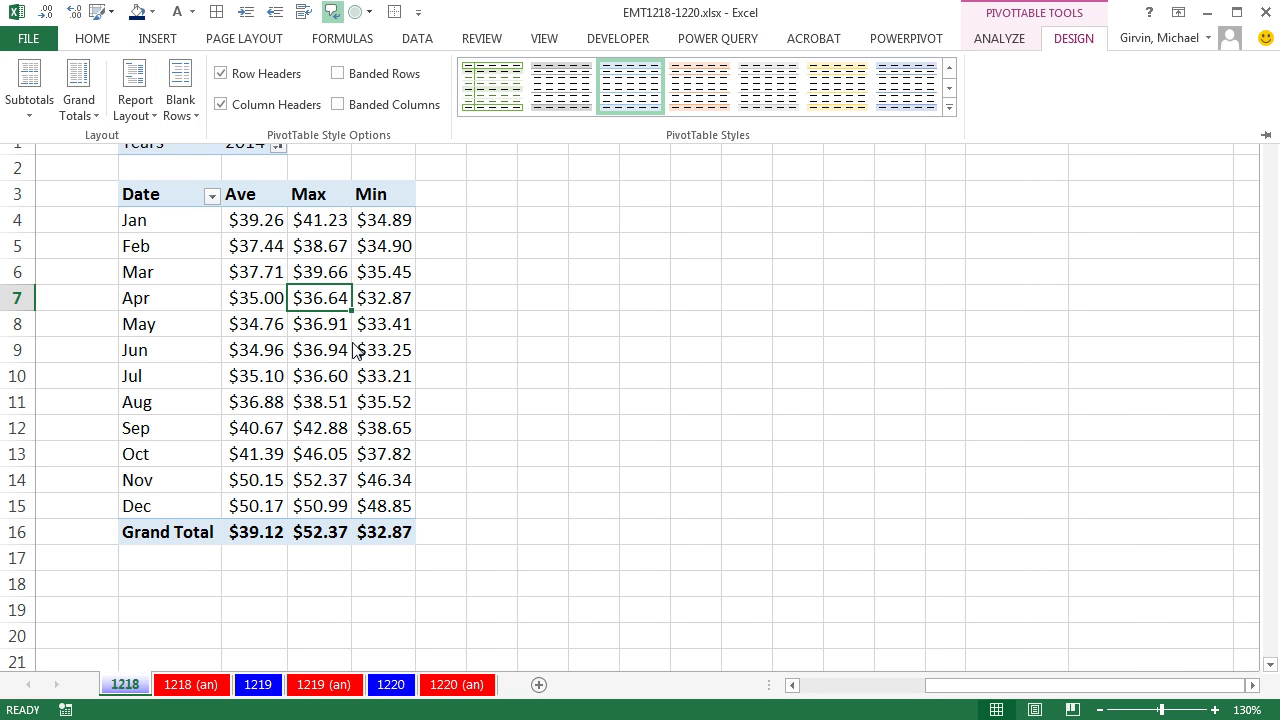
click(353, 330)
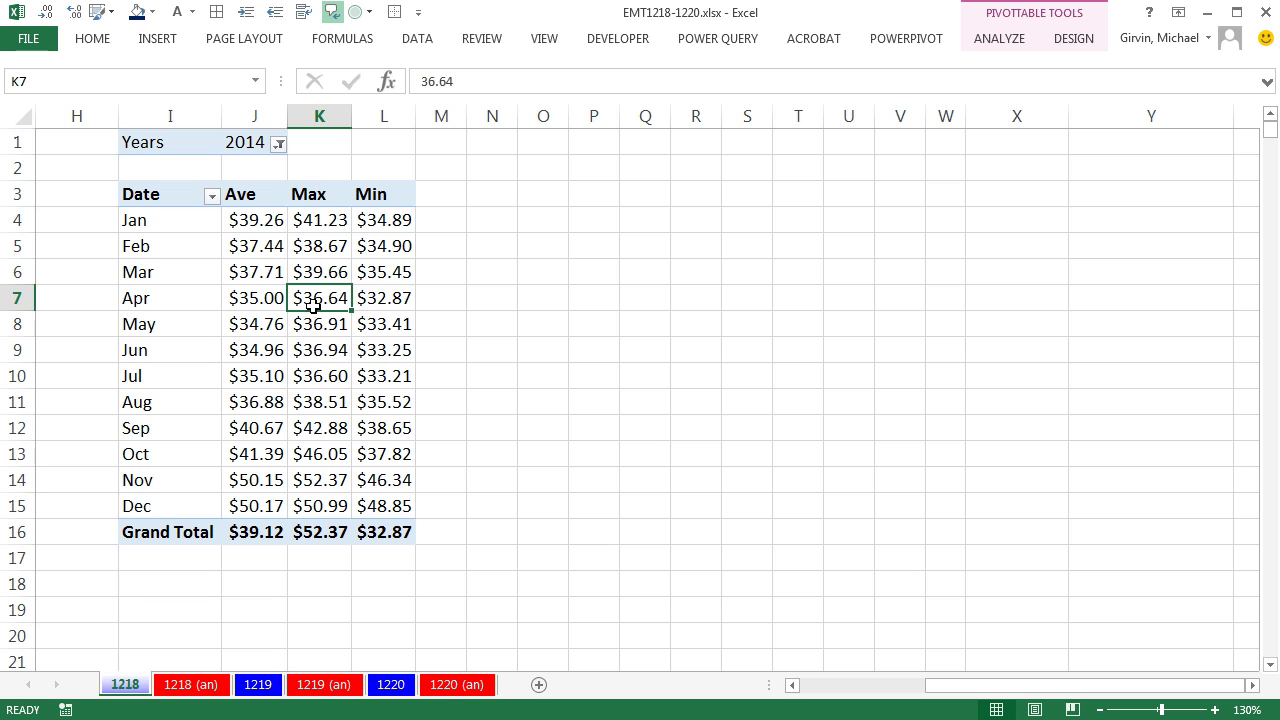
- Turn off autofitting of column widths on update in the PivotTable's options
right_click(318, 297)
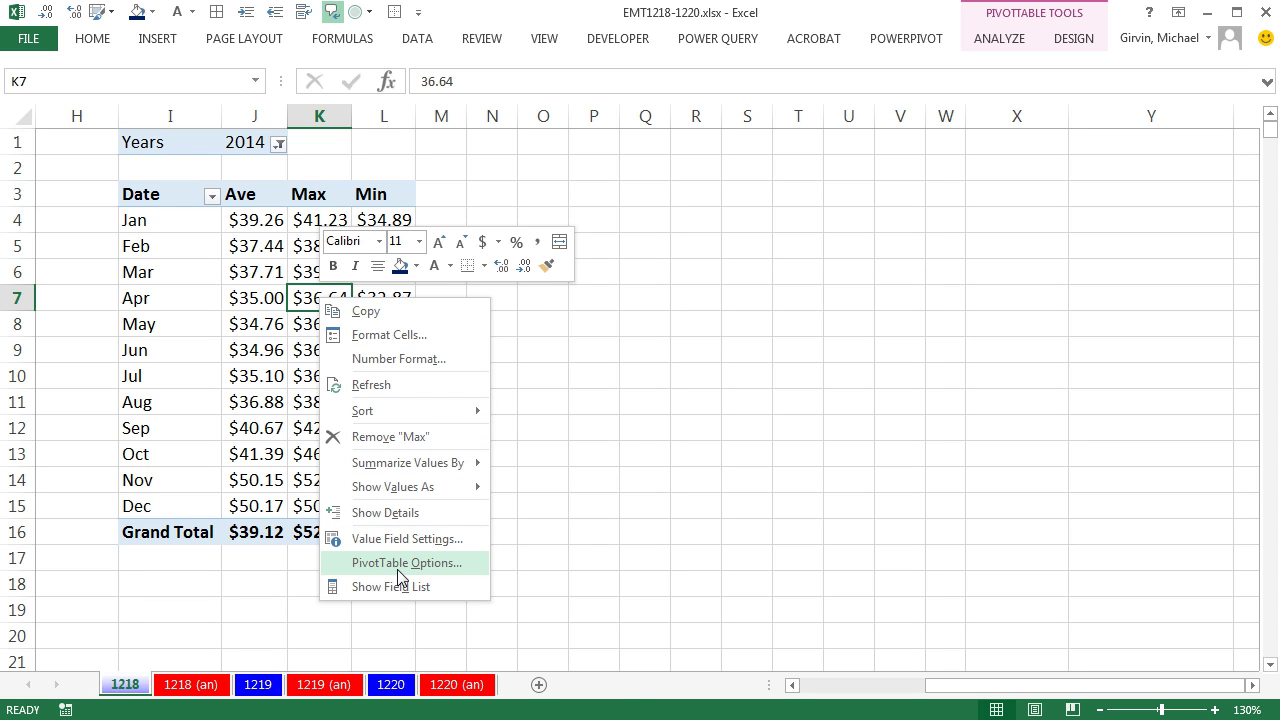
click(399, 566)
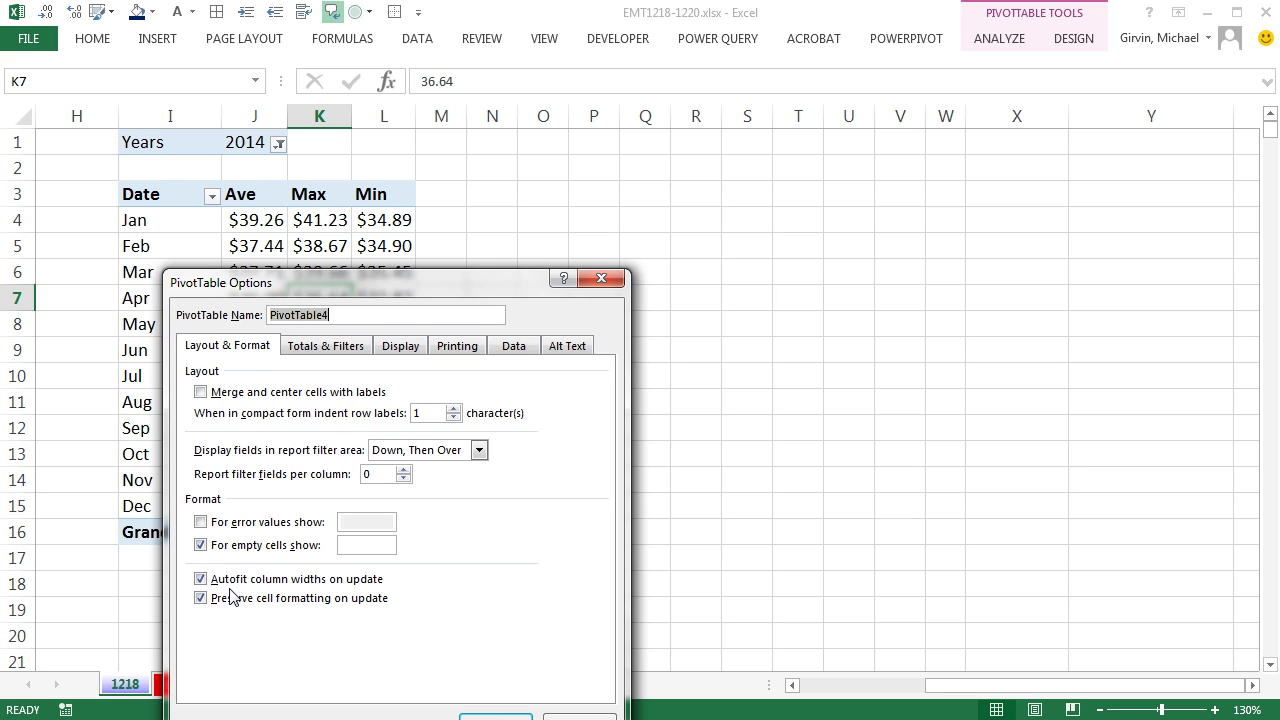
click(201, 579)
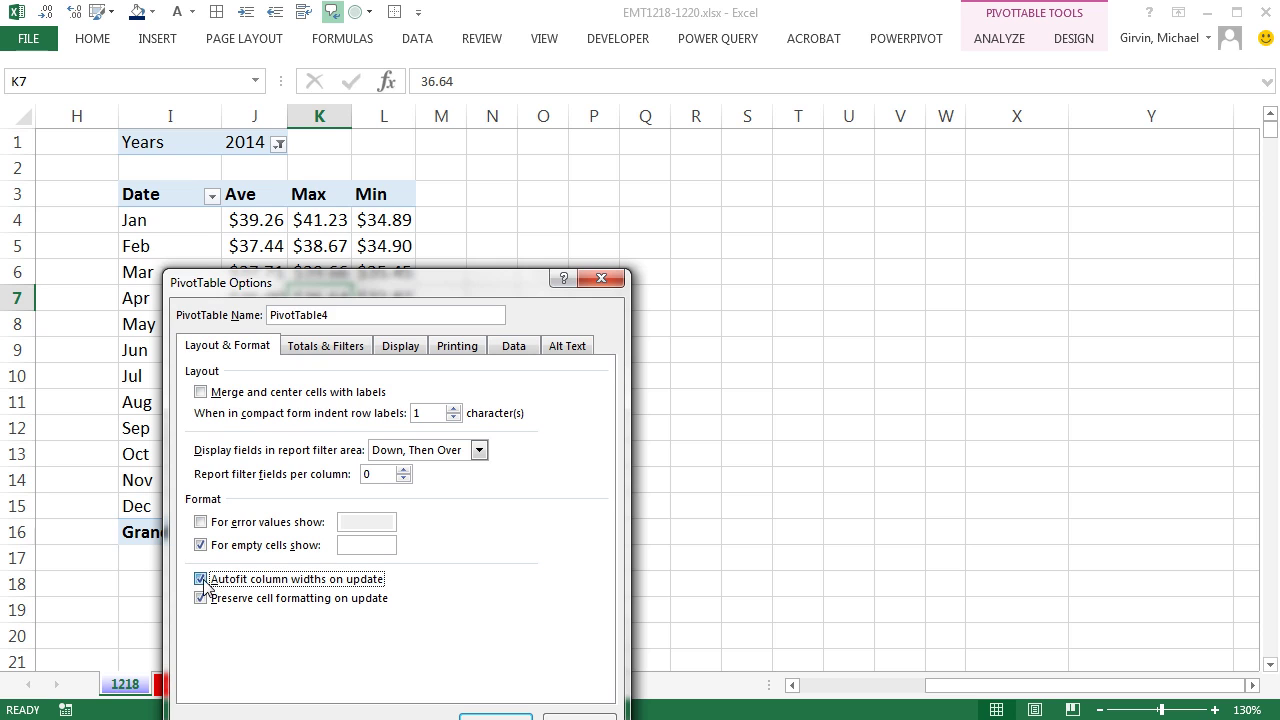
click(495, 716)
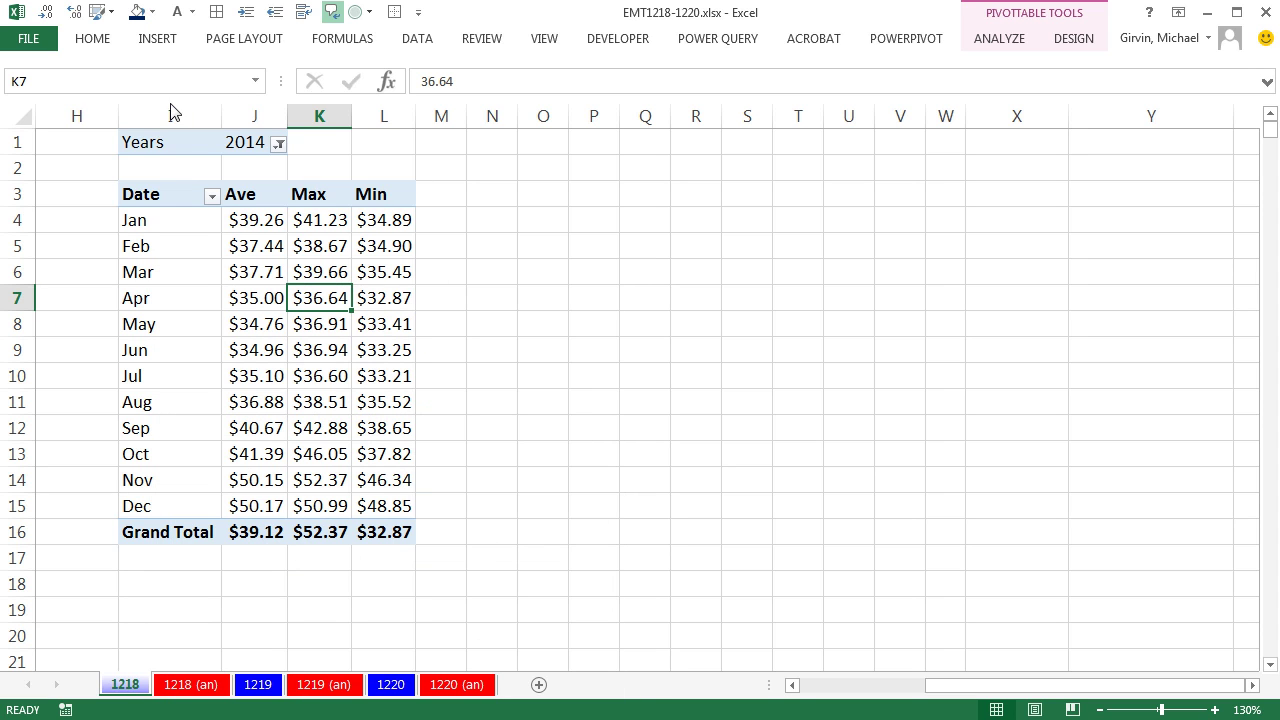
- Give columns I through L one uniform width, slightly wider than column I, and select a cell inside the PivotTable
drag(172, 116, 370, 120)
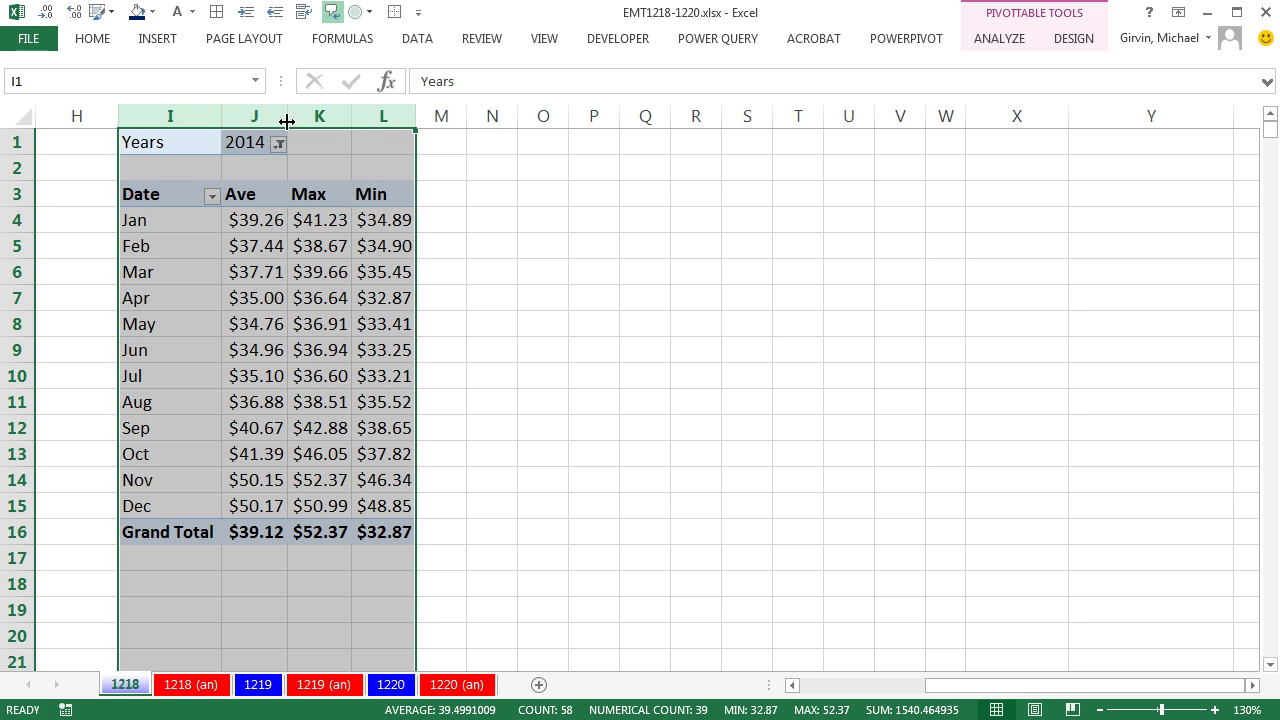
drag(222, 122, 228, 126)
click(309, 246)
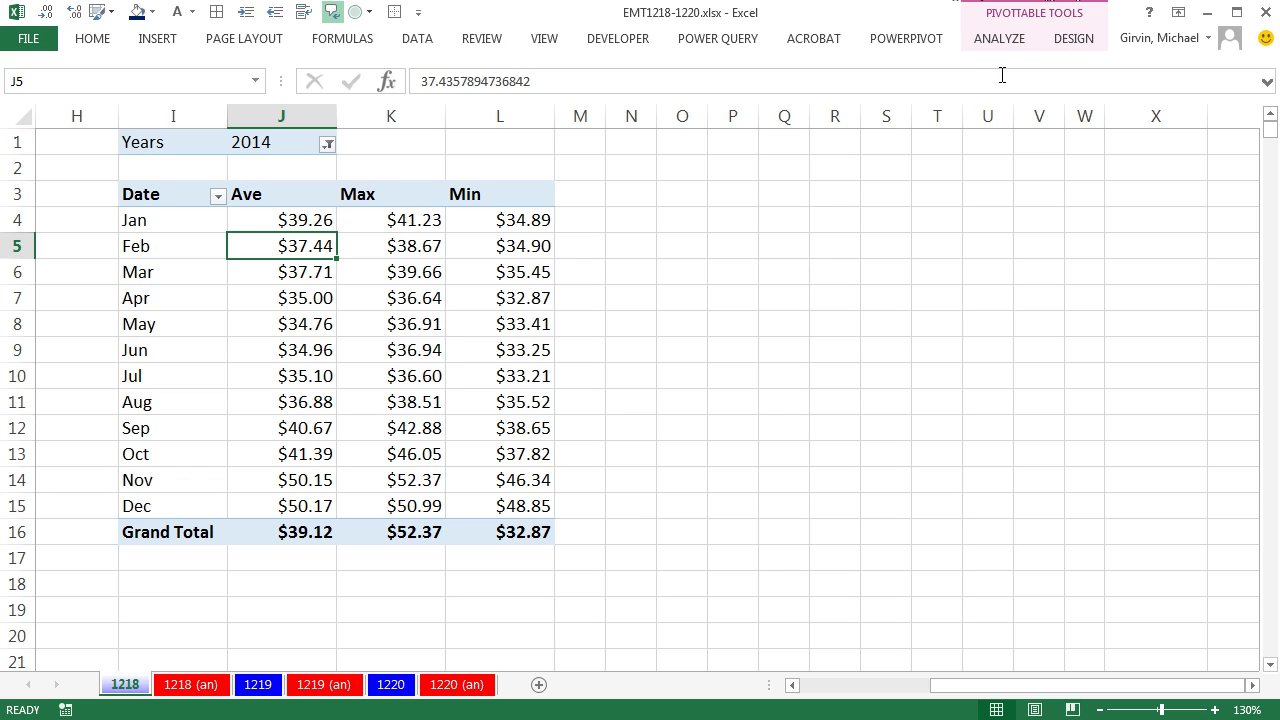
- Insert a slicer for the Years field and place it beside the PivotTable, starting near row 3
click(1000, 38)
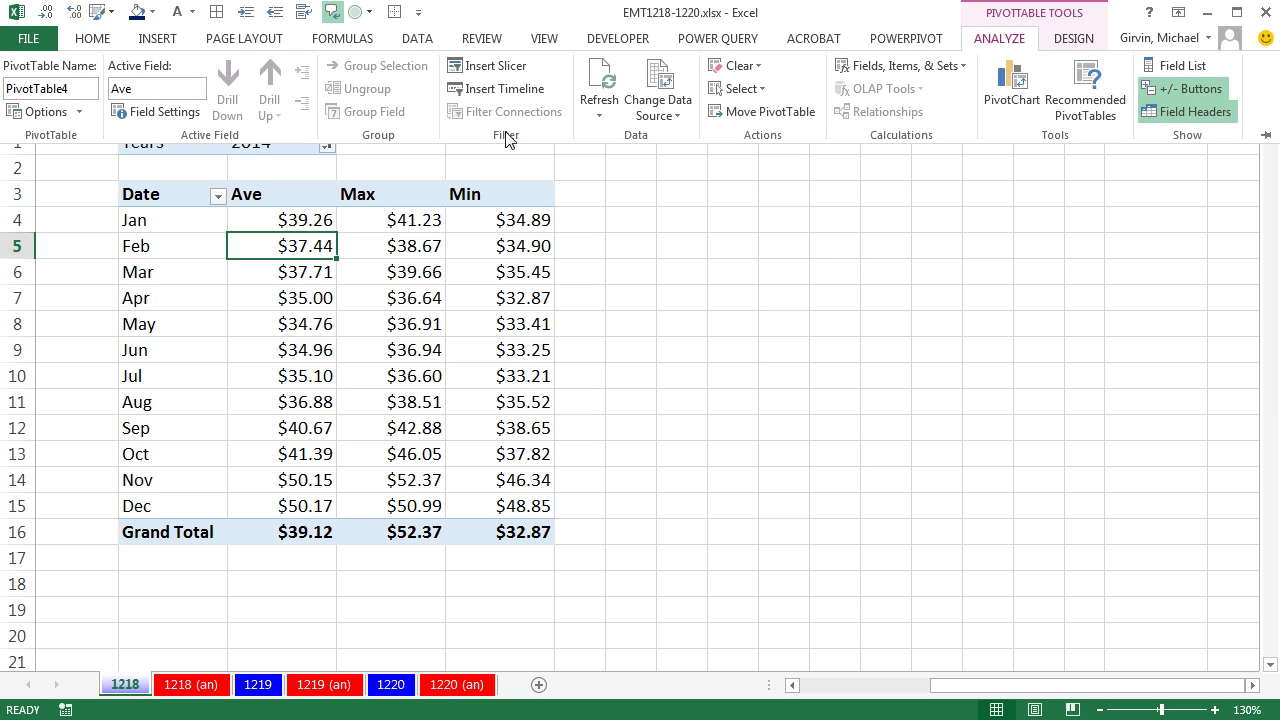
click(480, 70)
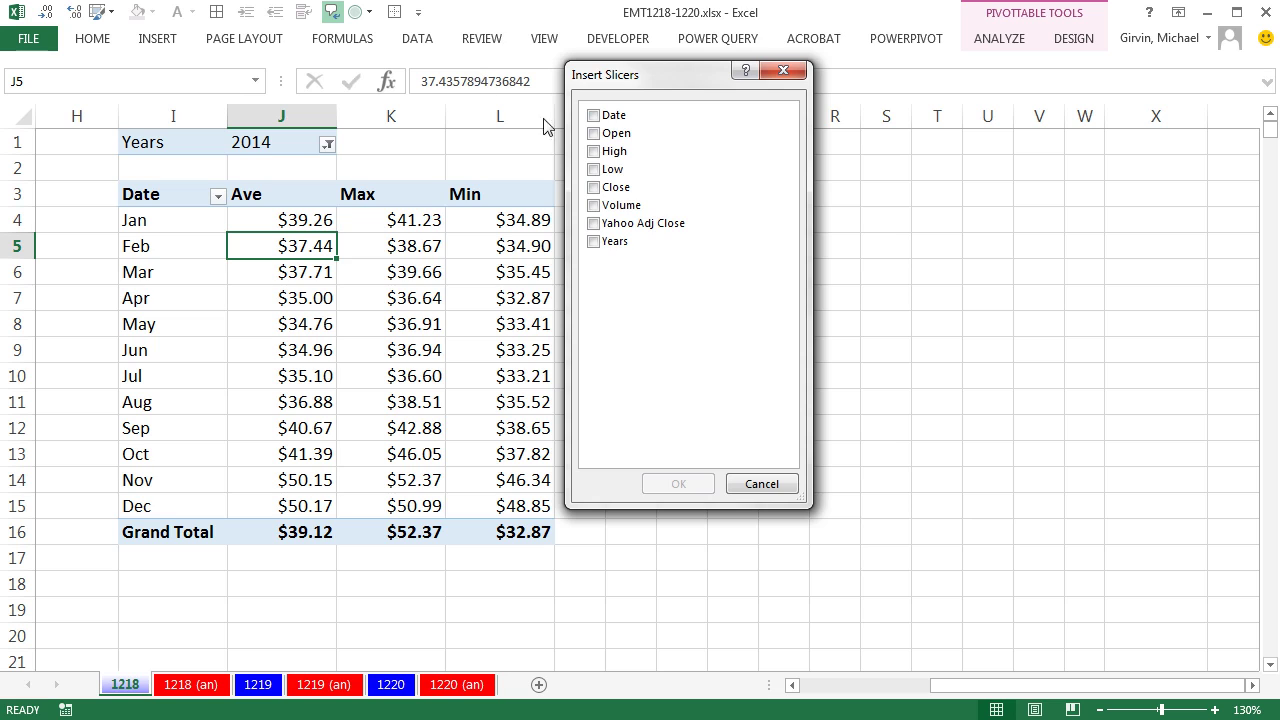
click(598, 247)
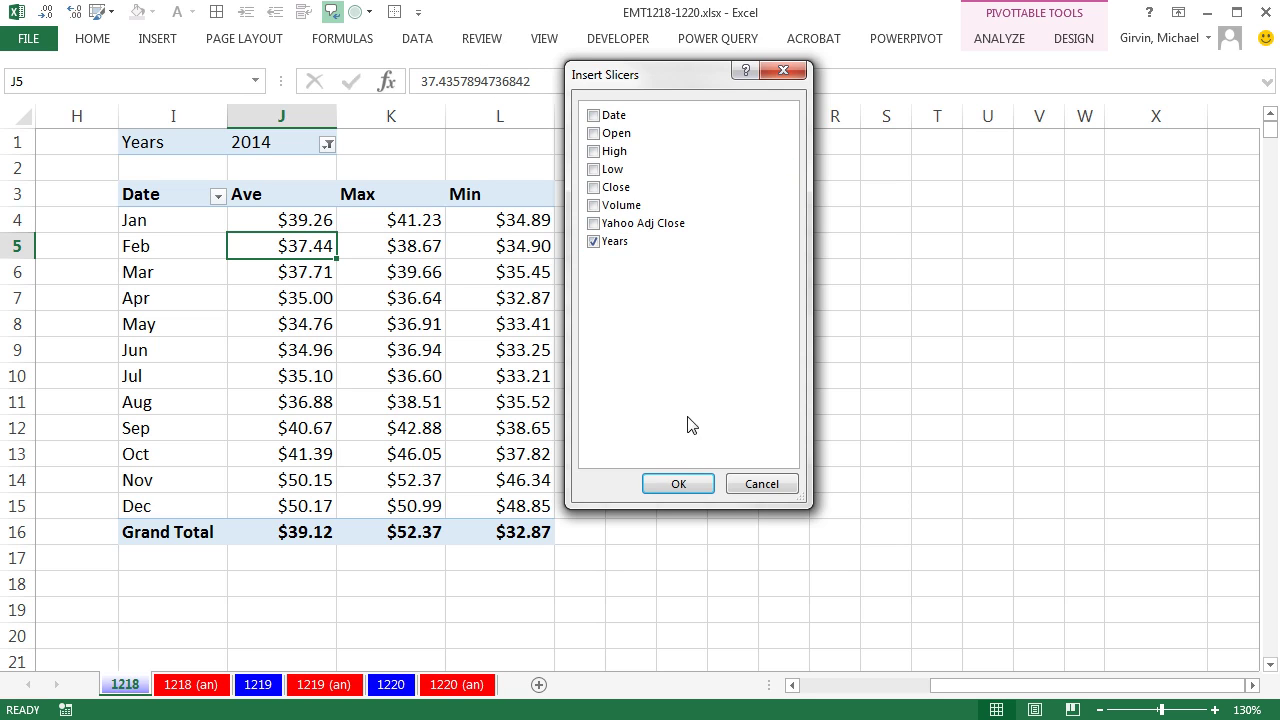
click(679, 484)
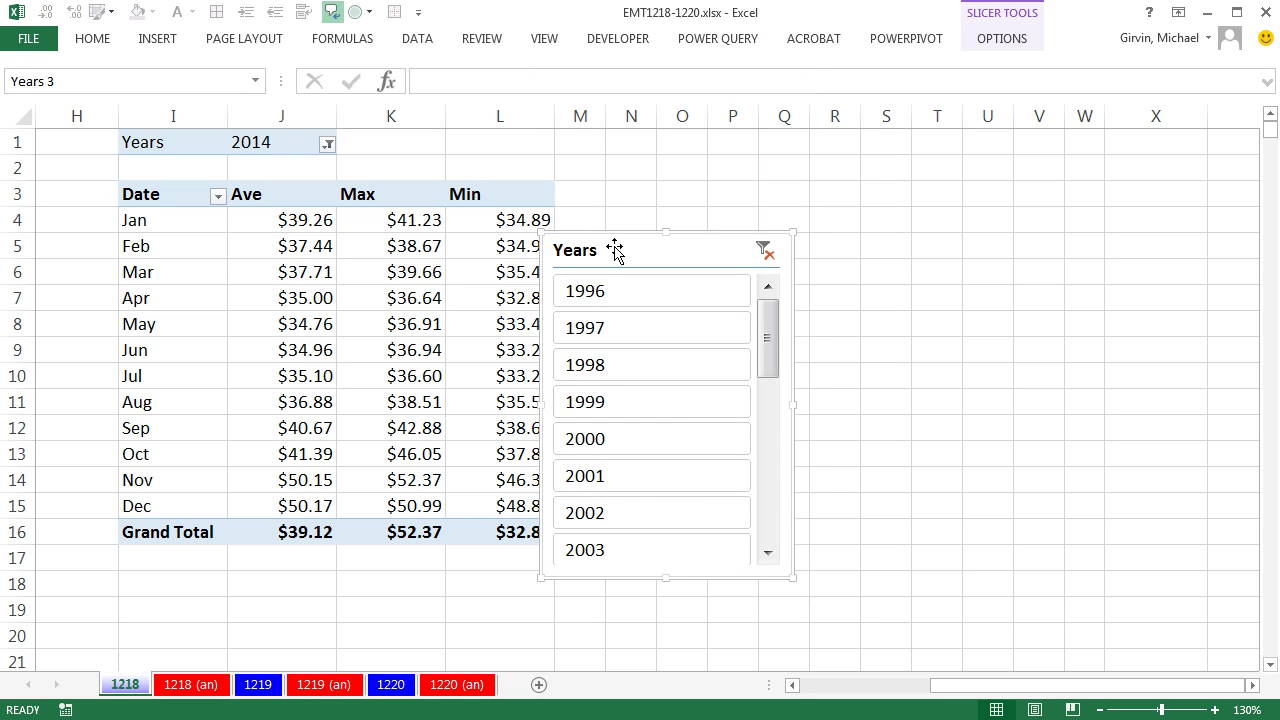
drag(614, 249, 651, 203)
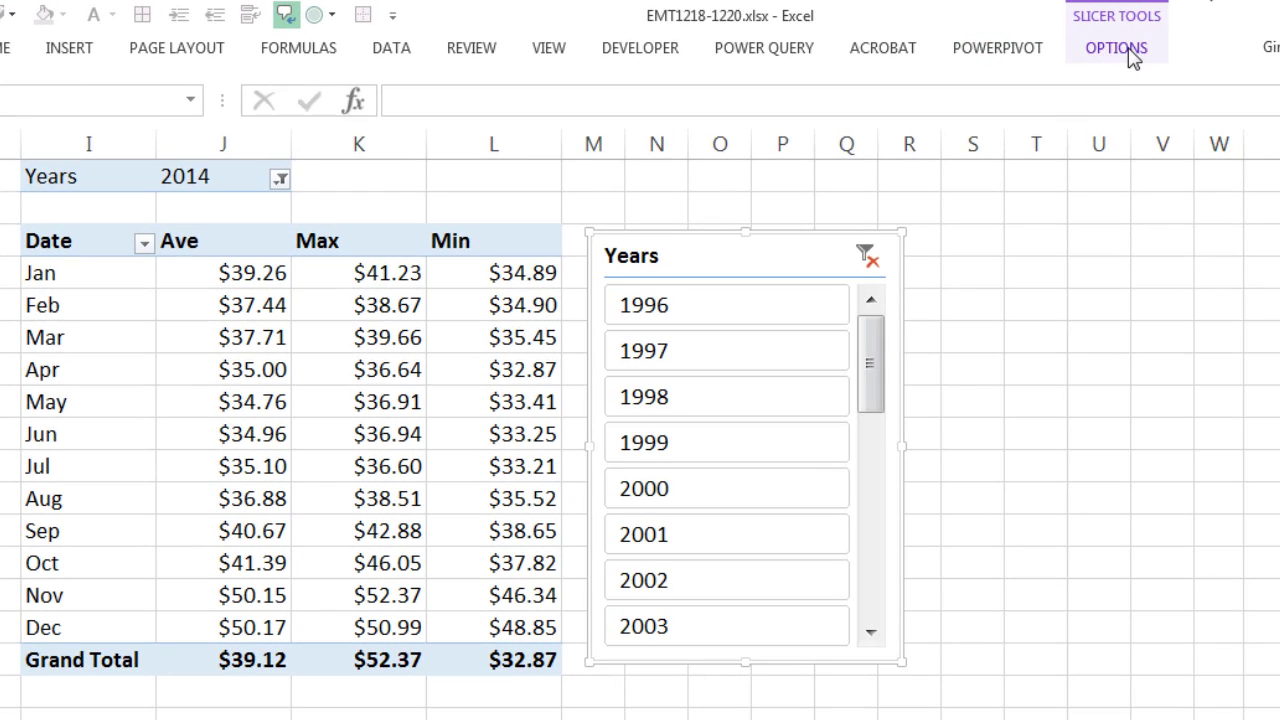
- Arrange the Years slicer's buttons in 5 columns and widen the slicer until the year labels are readable
click(1002, 38)
click(1155, 80)
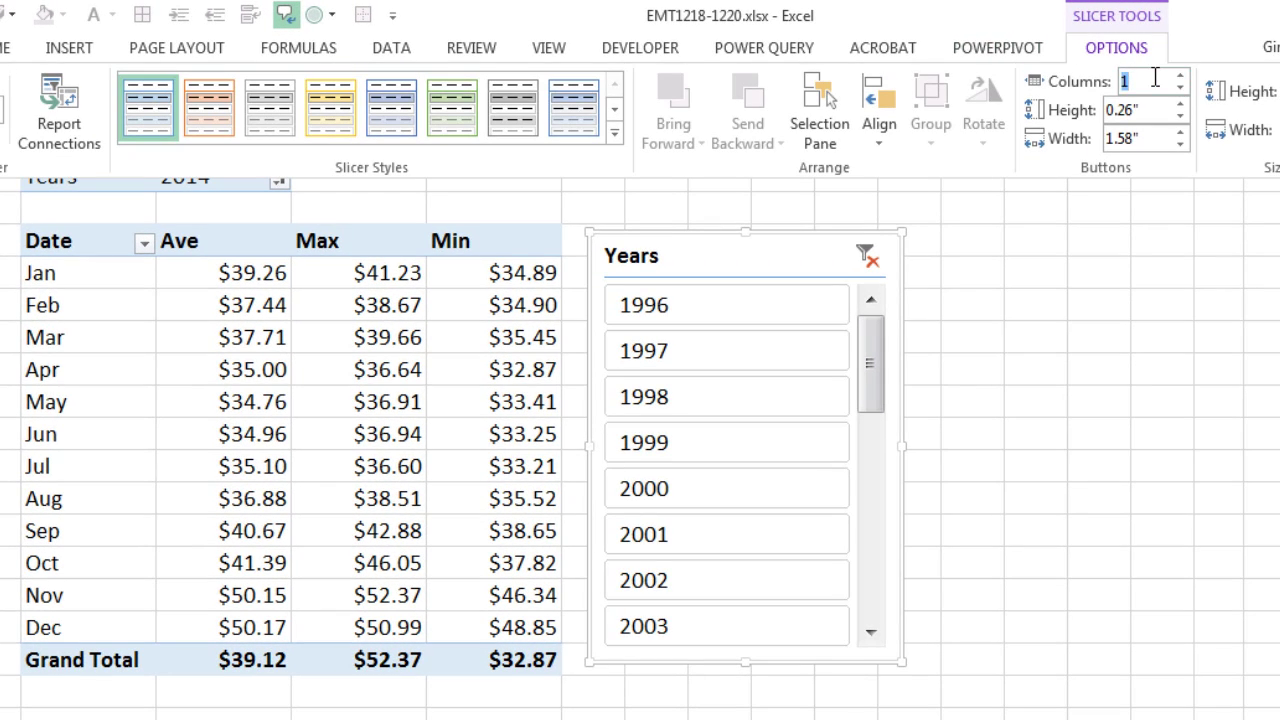
text(5)
key(Return)
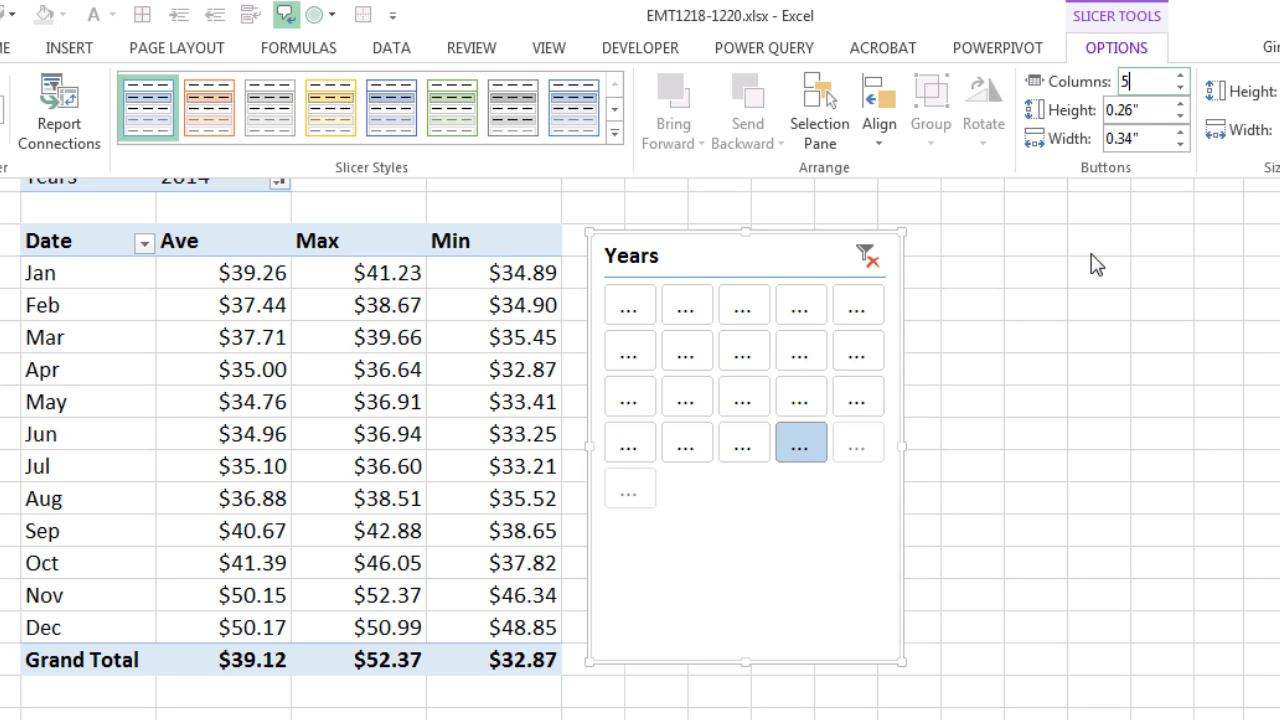
click(903, 444)
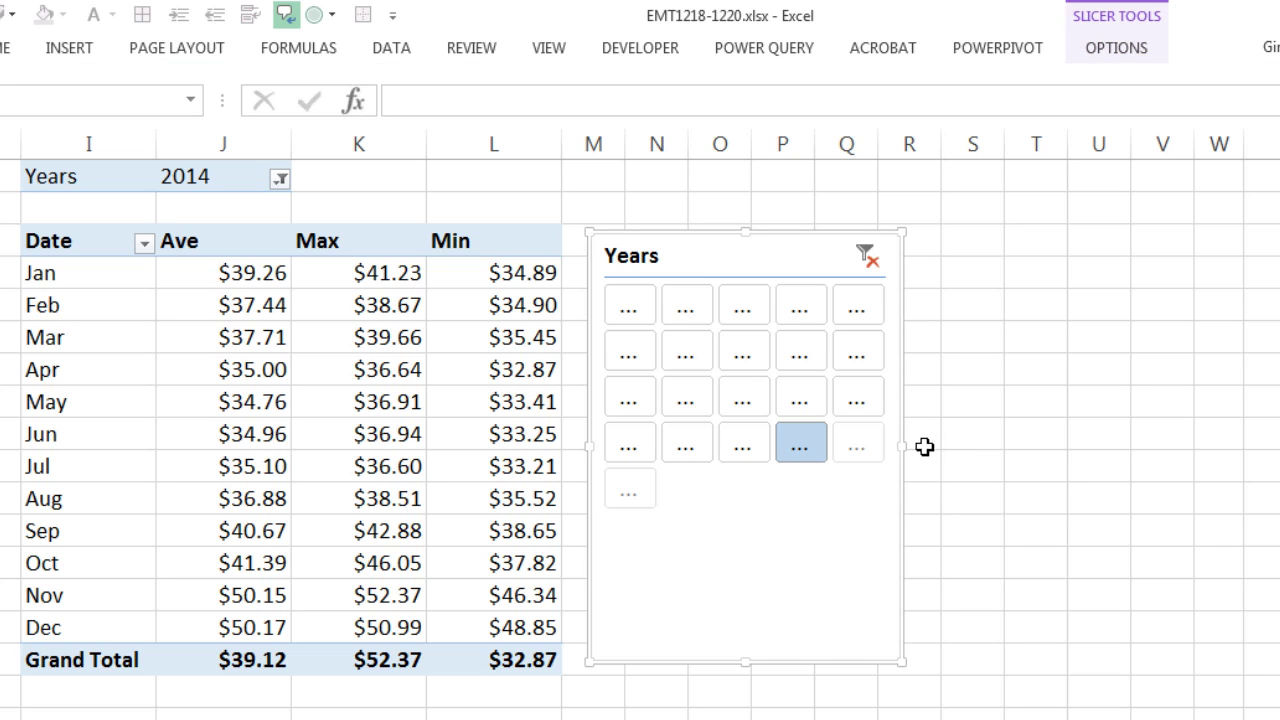
drag(903, 446, 1112, 449)
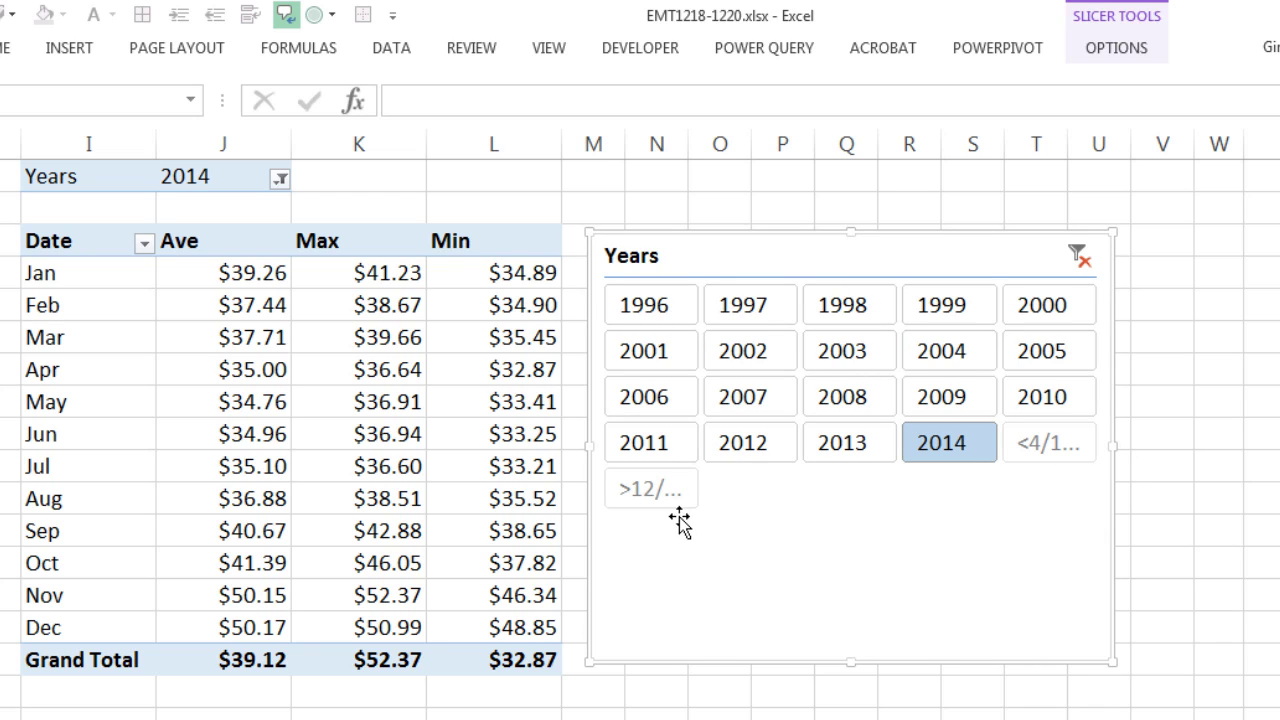
- Set the Years slicer to hide items with no data
right_click(857, 500)
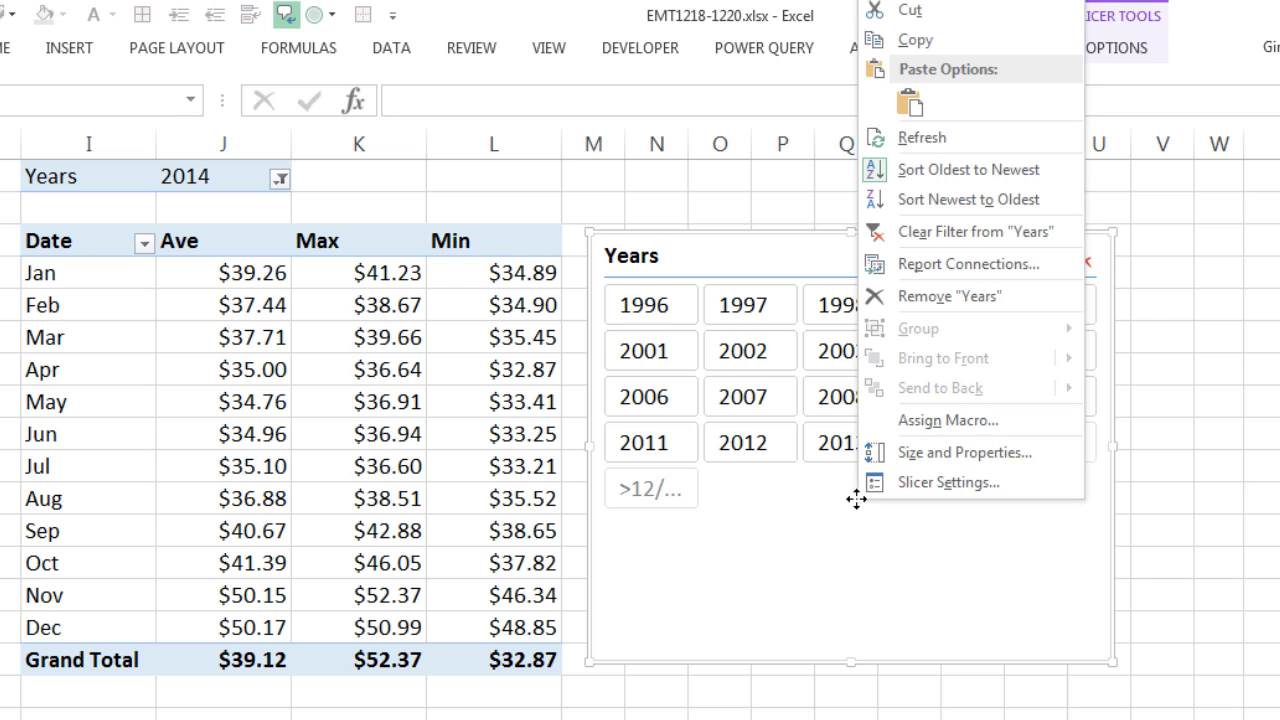
click(948, 483)
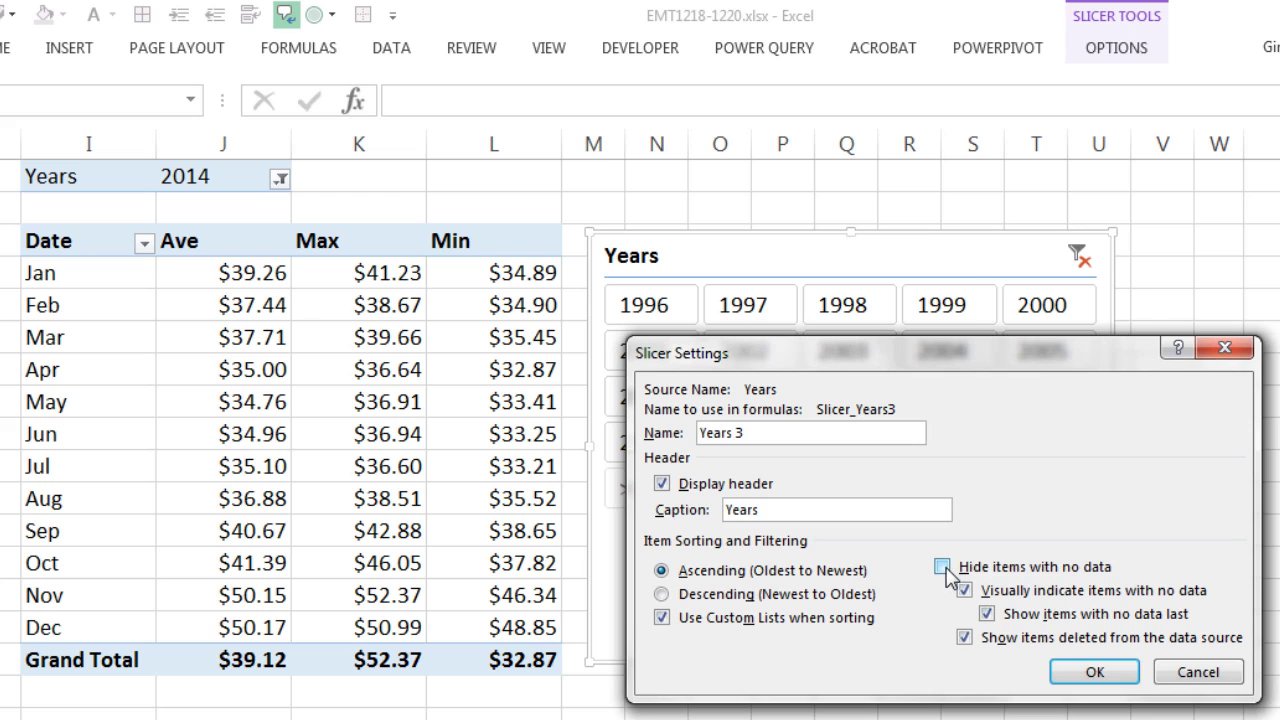
click(943, 567)
click(1094, 673)
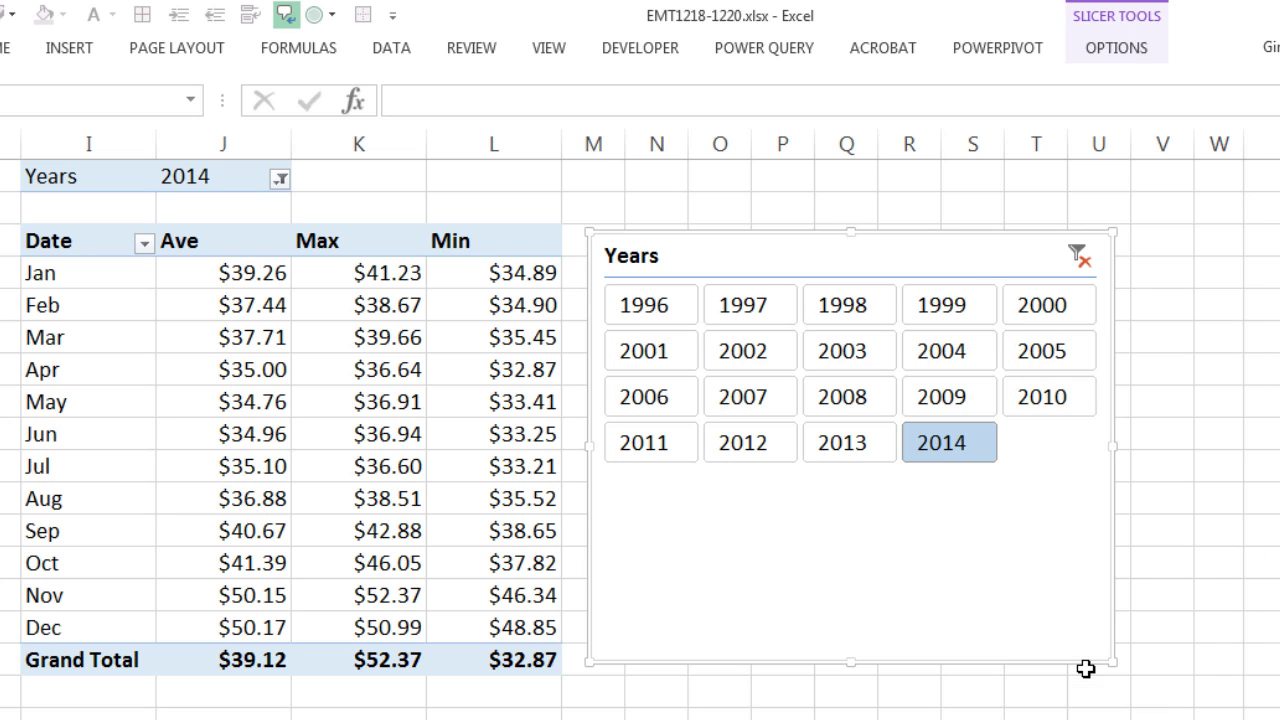
- Try out the slicer by filtering the PivotTable to 2012, 2013, 1996 and 2013 again, finishing on 2014
click(768, 450)
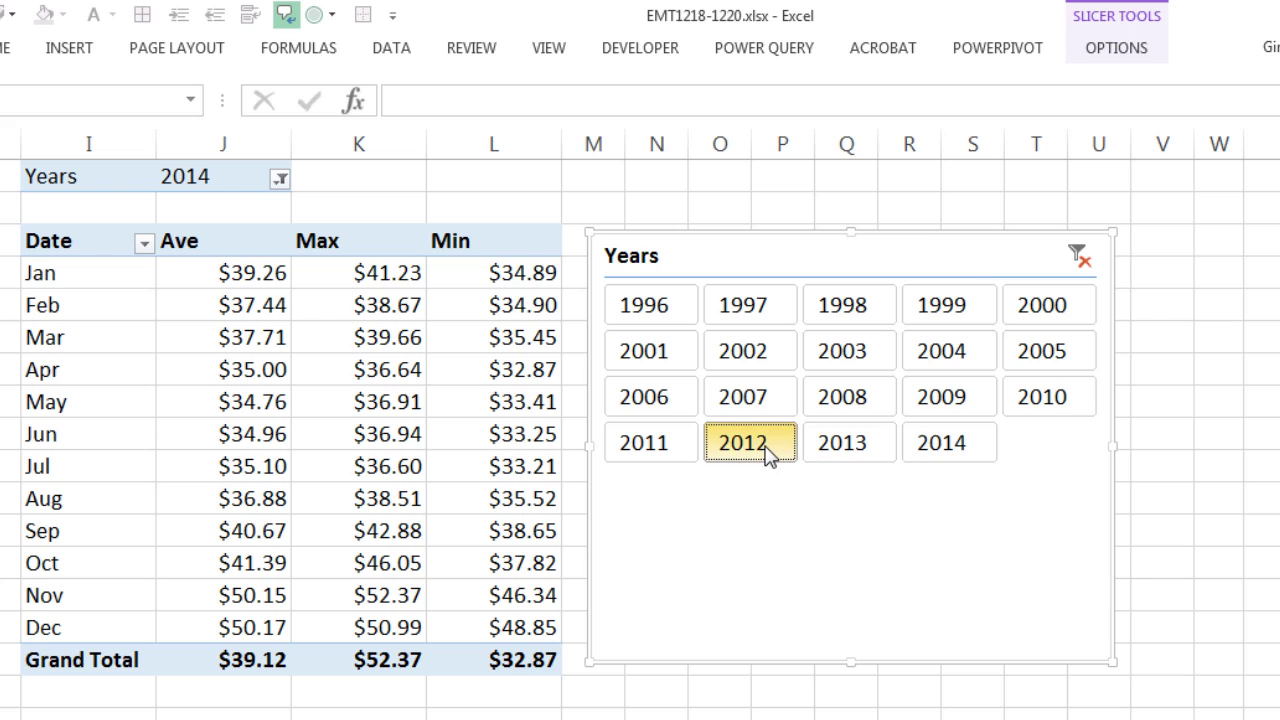
click(874, 450)
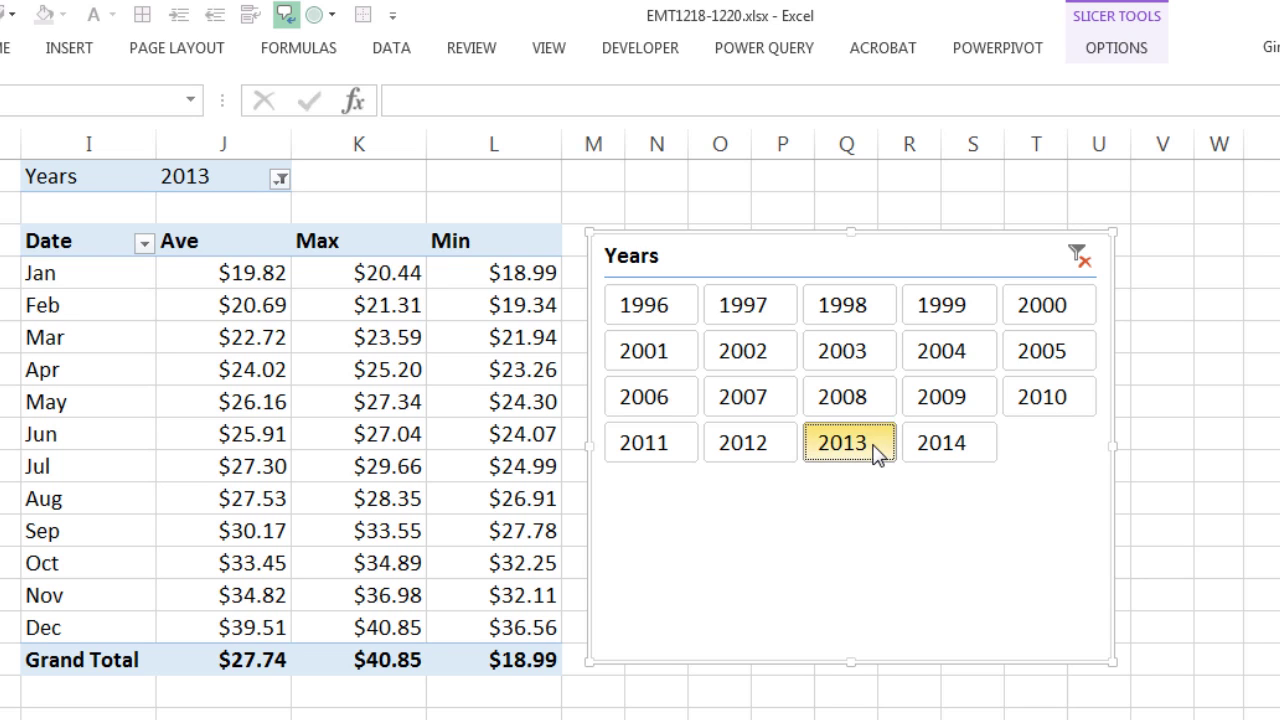
click(654, 318)
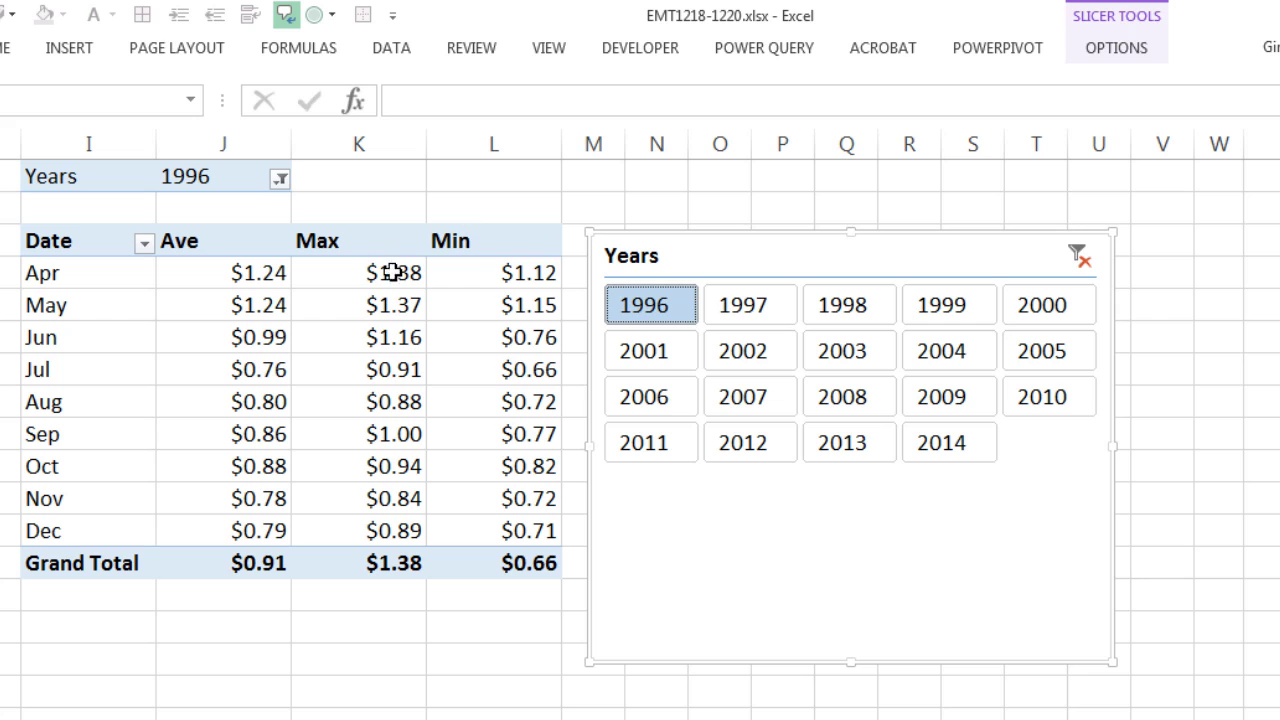
click(855, 448)
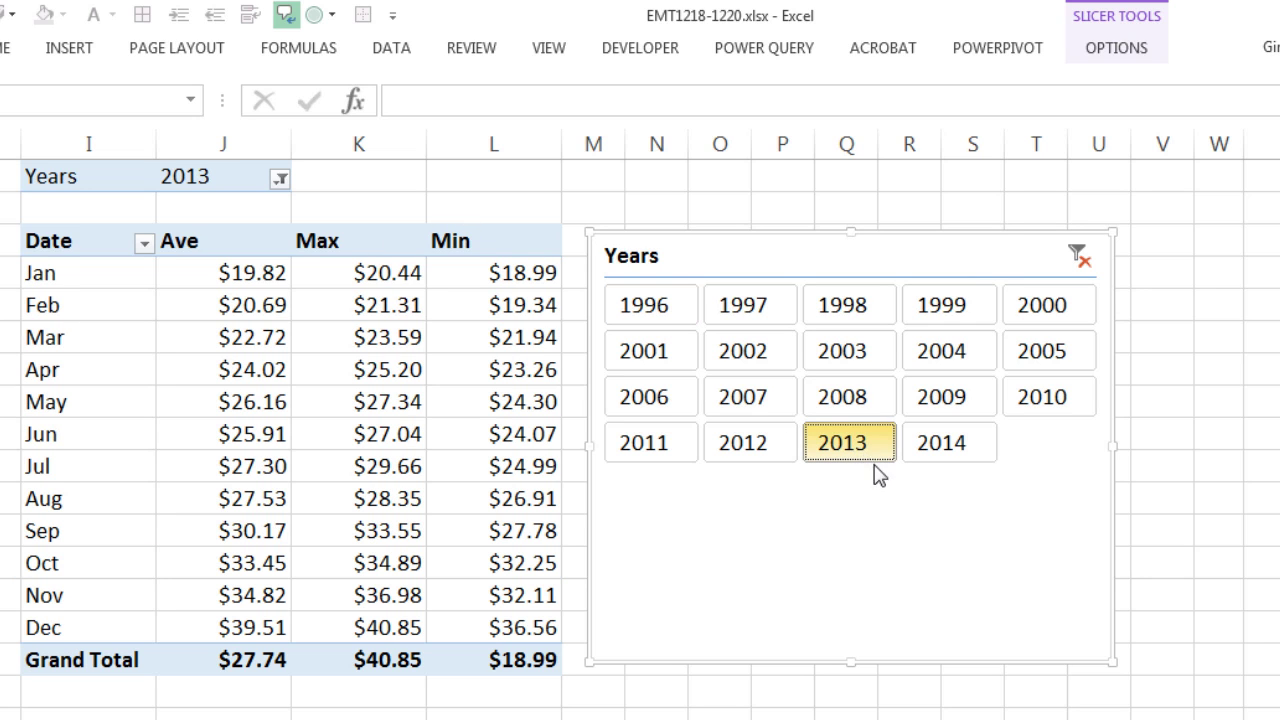
click(941, 452)
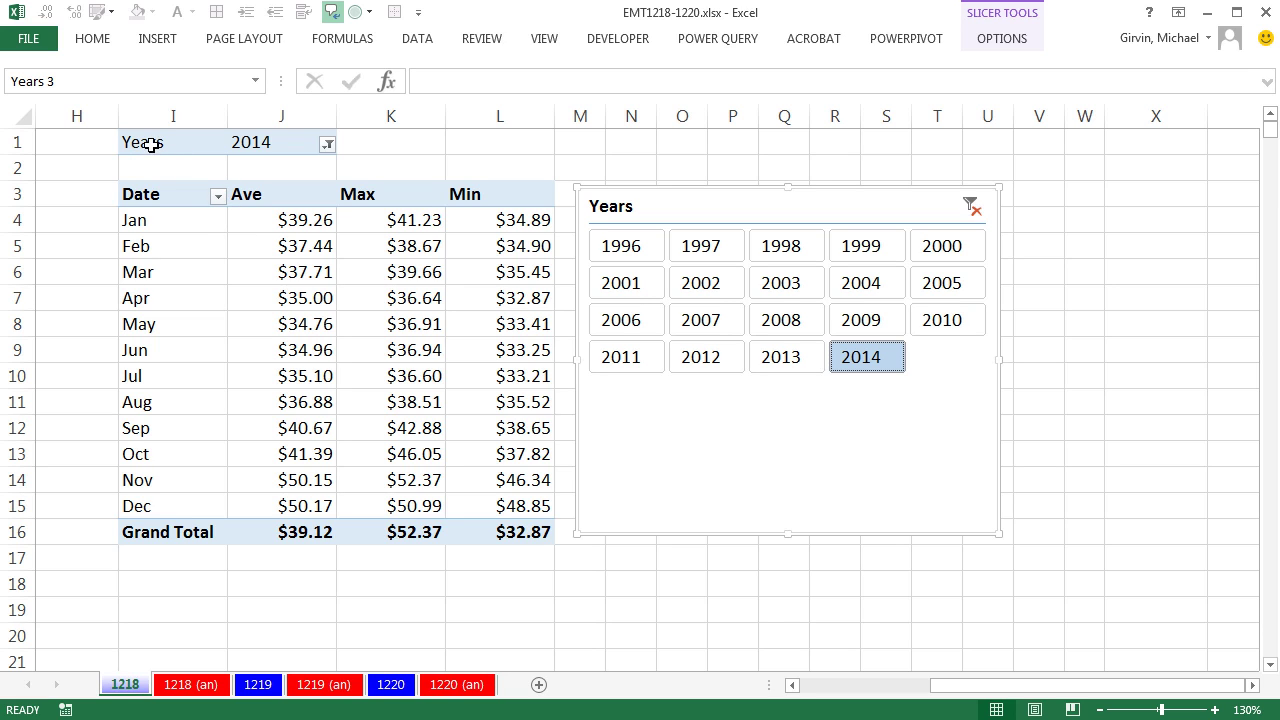
- Move the range I1:U17 with the PivotTable and slicer down two rows and enter the title "Yahoo Historical Adj Stock Prices" in cell I1
drag(155, 142, 976, 569)
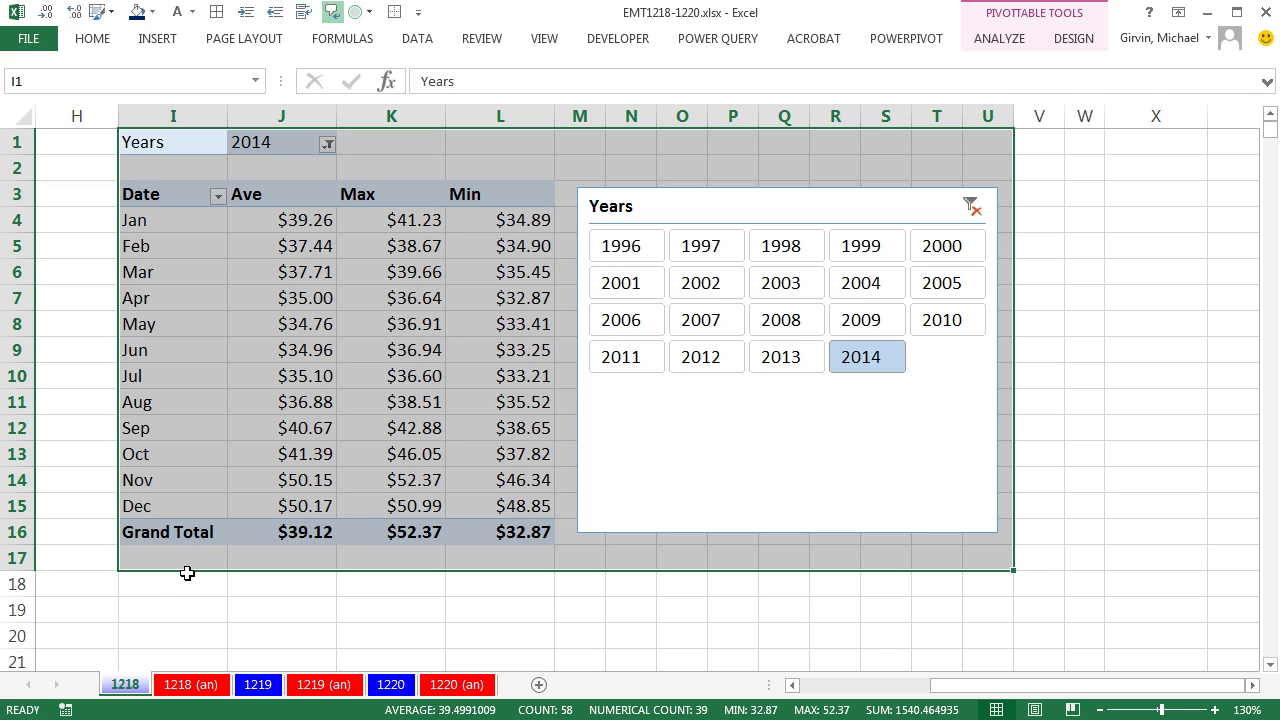
drag(184, 572, 182, 609)
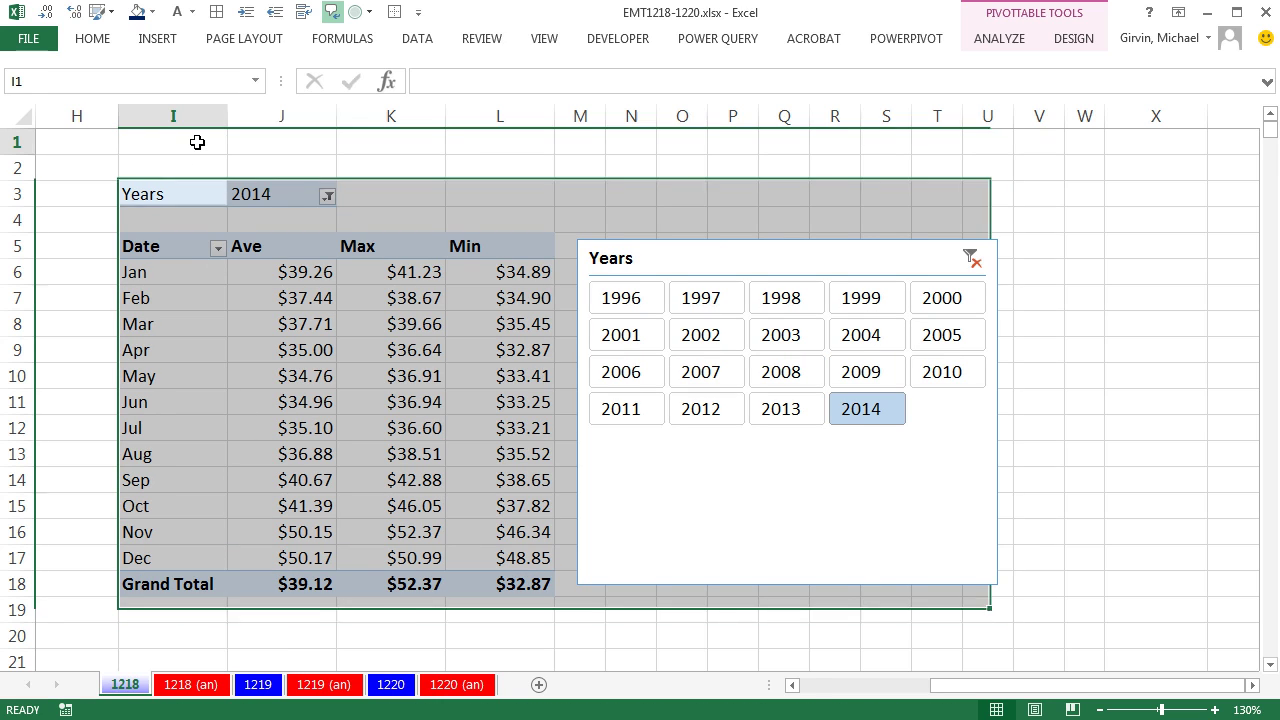
click(194, 140)
text(Yahoo Historical Adj Stock Prices)
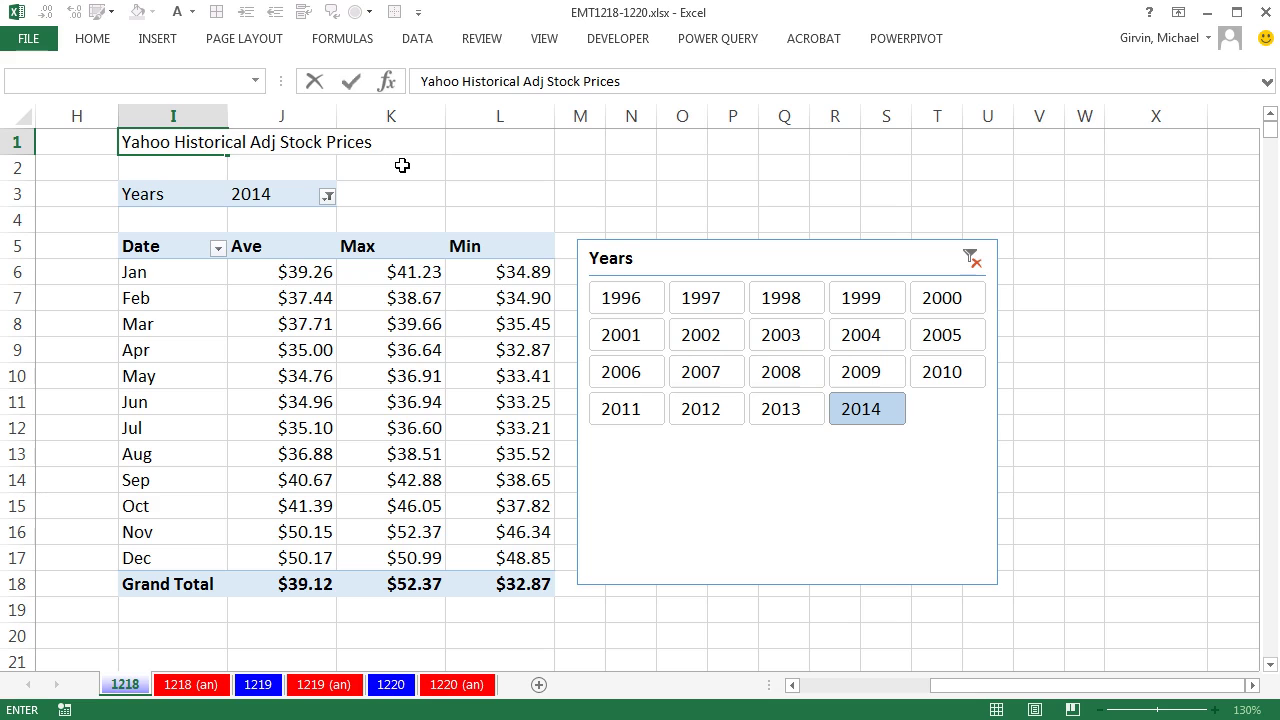
key(Return)
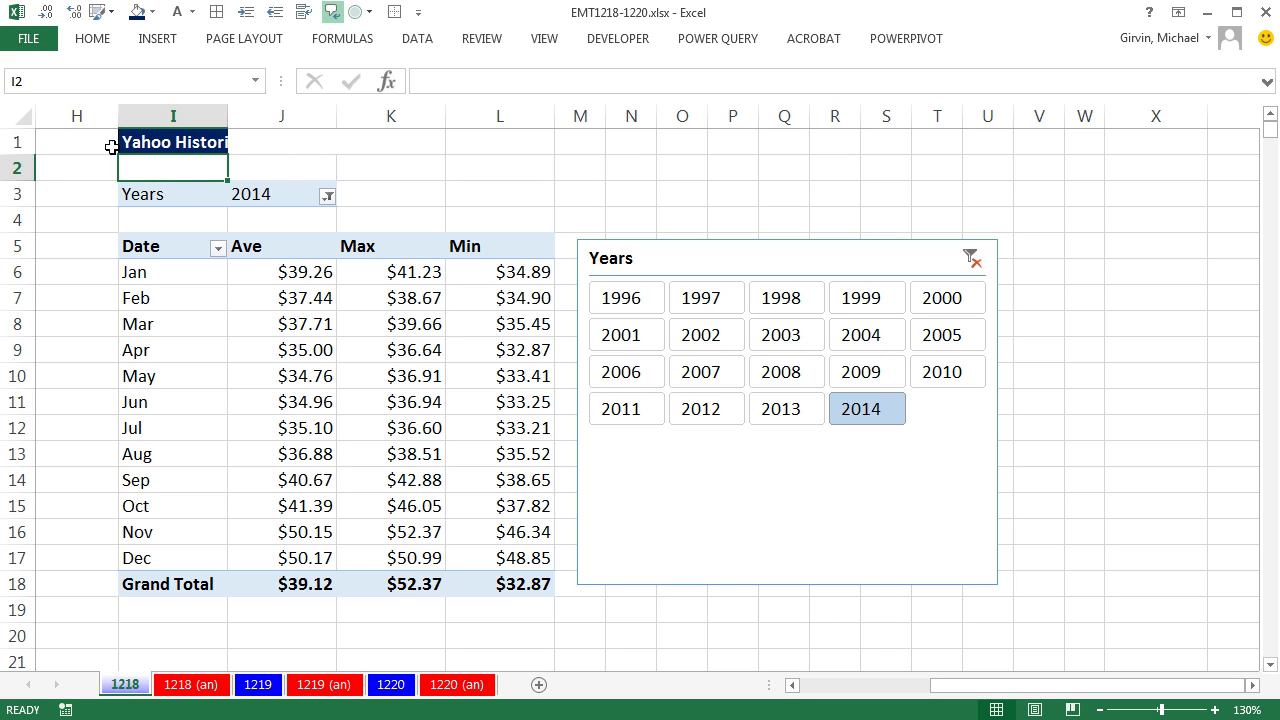
- Format the title range I1:L1 with a dark blue fill, white font and outside borders
drag(147, 141, 505, 147)
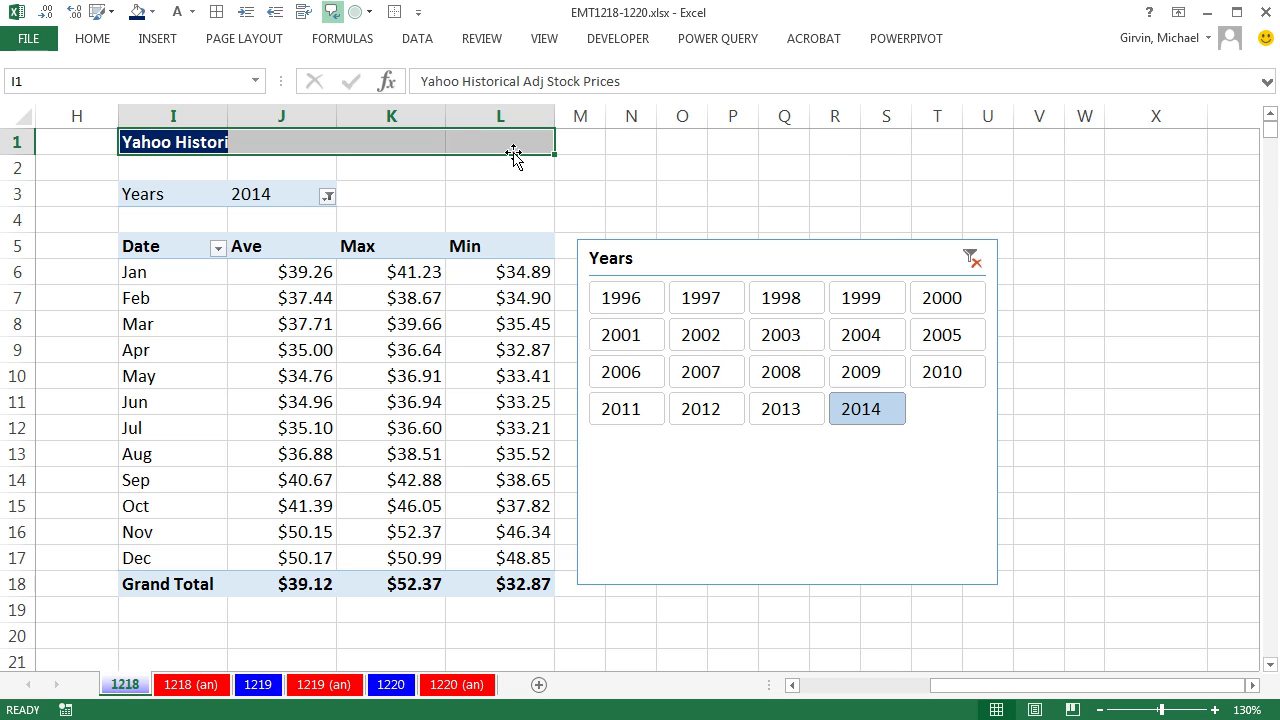
click(82, 42)
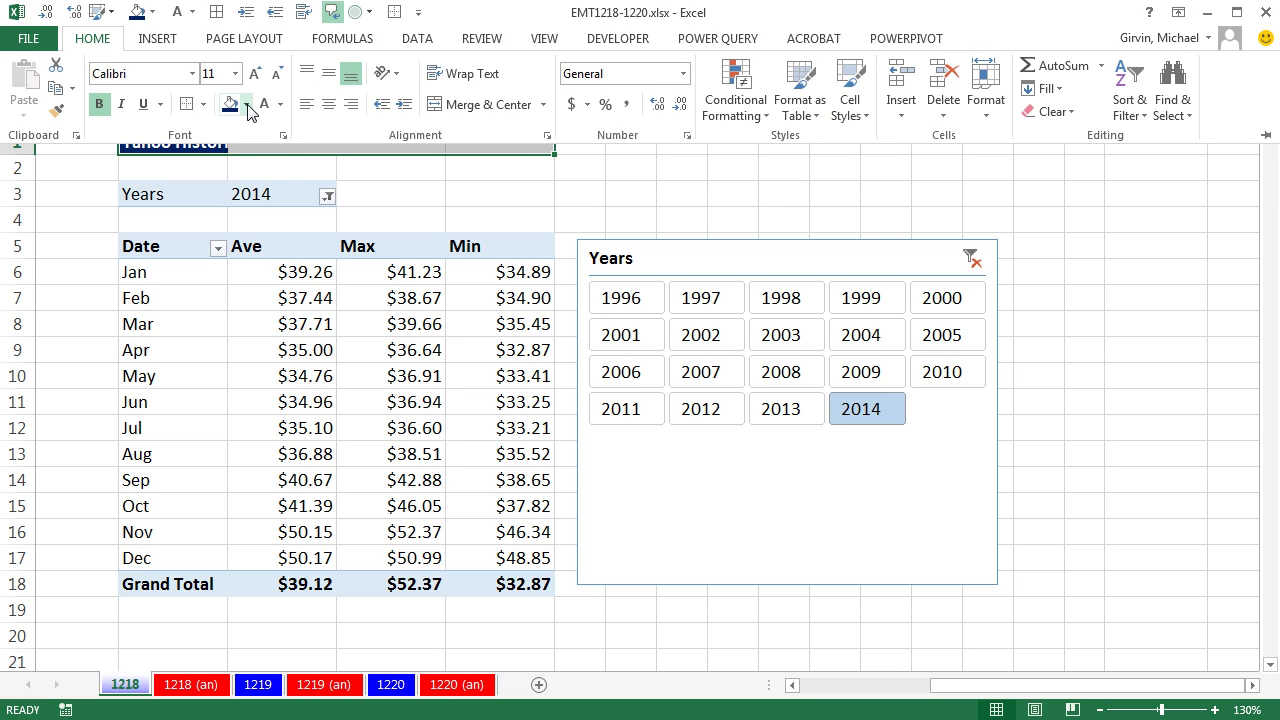
click(246, 104)
click(365, 261)
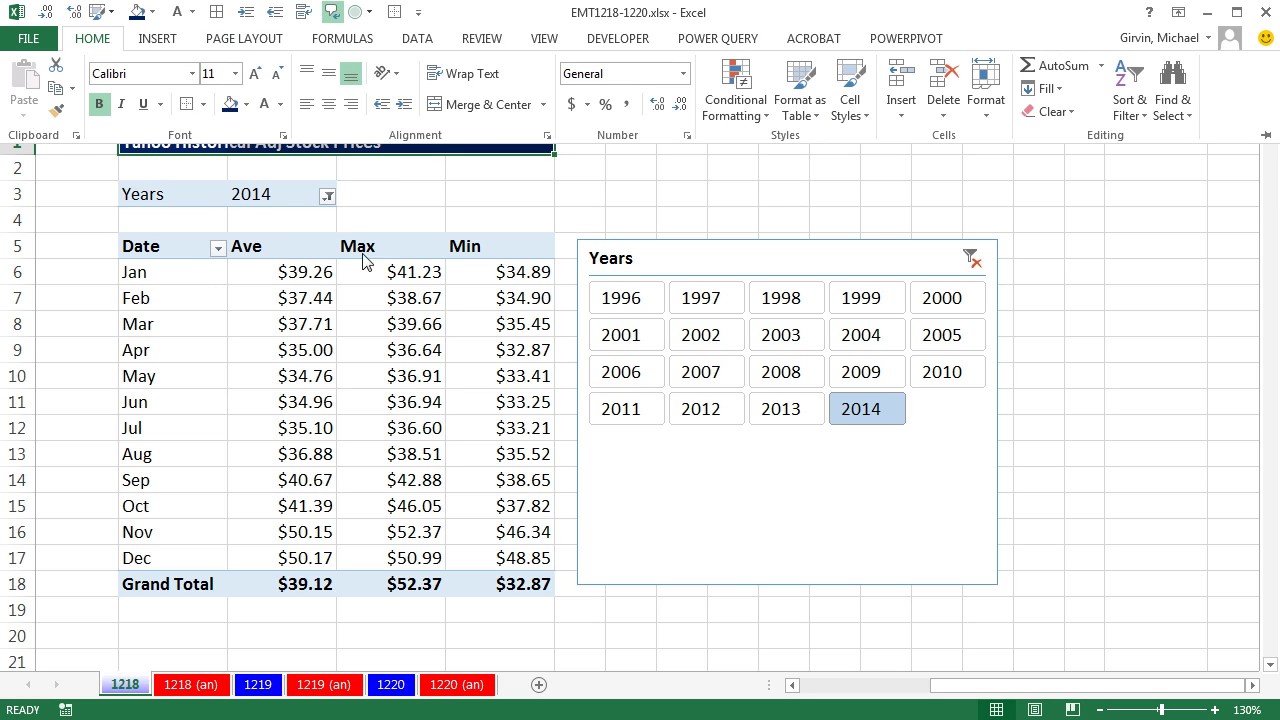
click(280, 104)
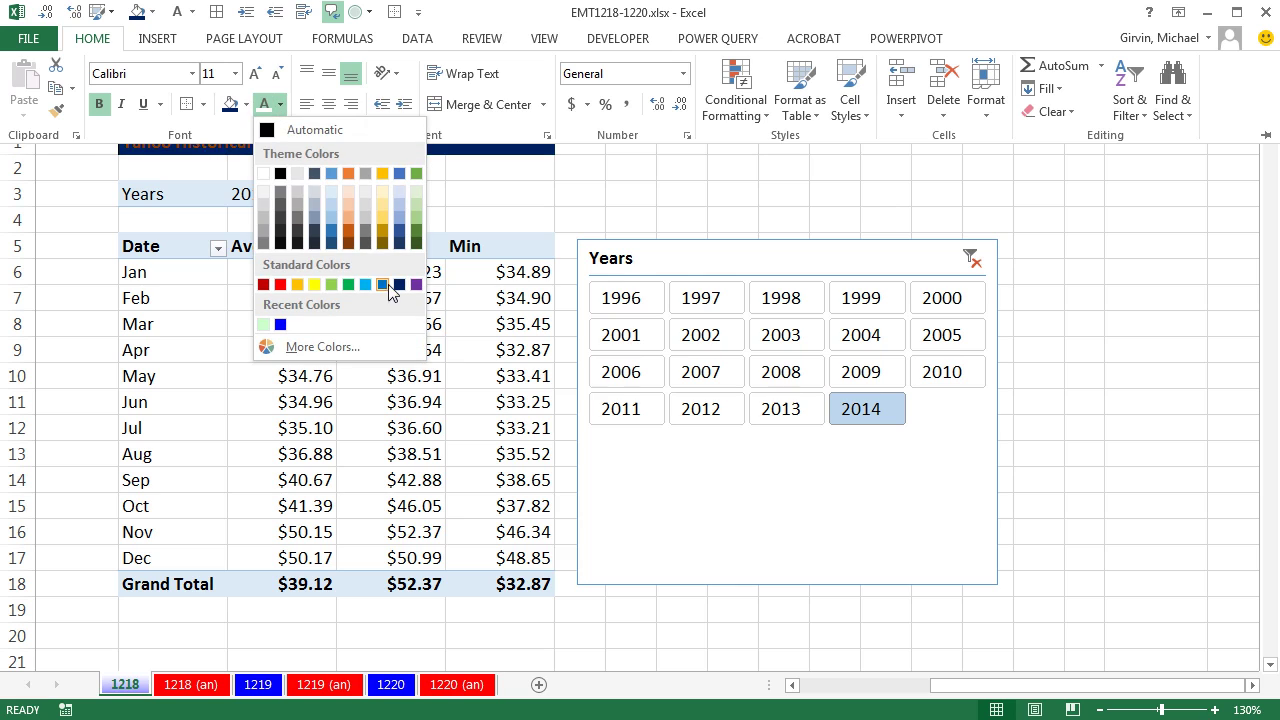
click(264, 173)
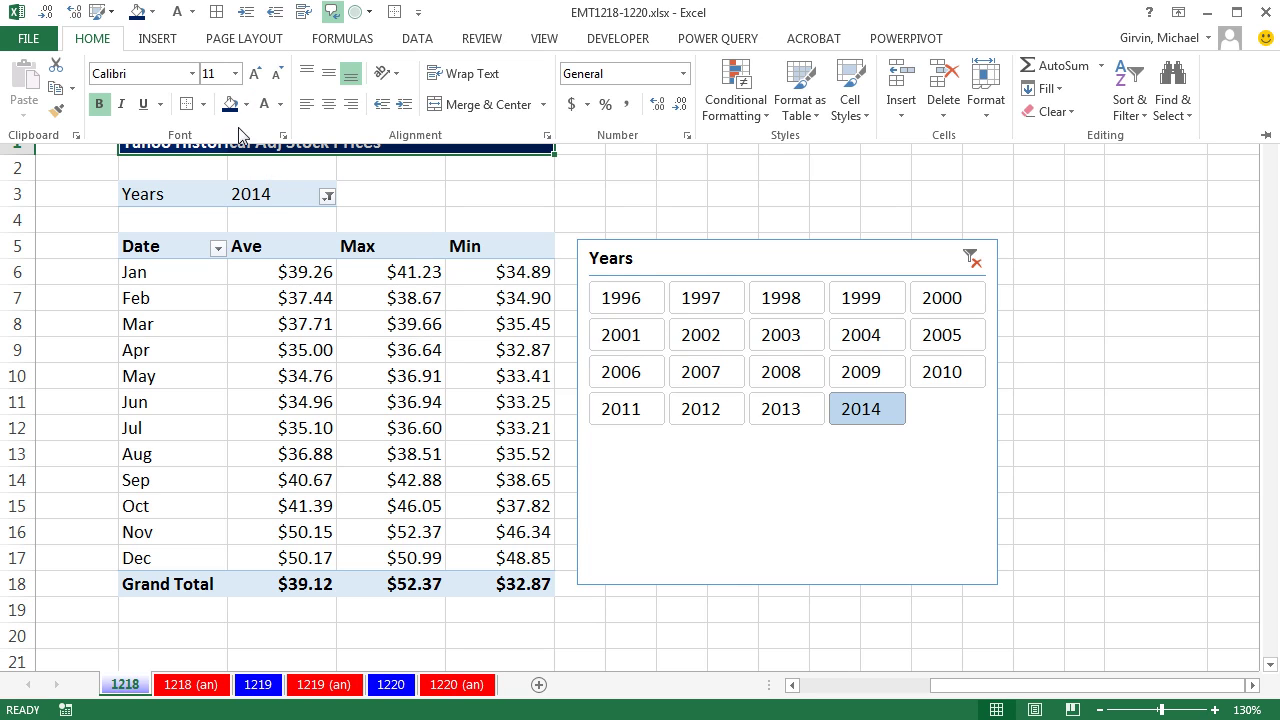
click(204, 104)
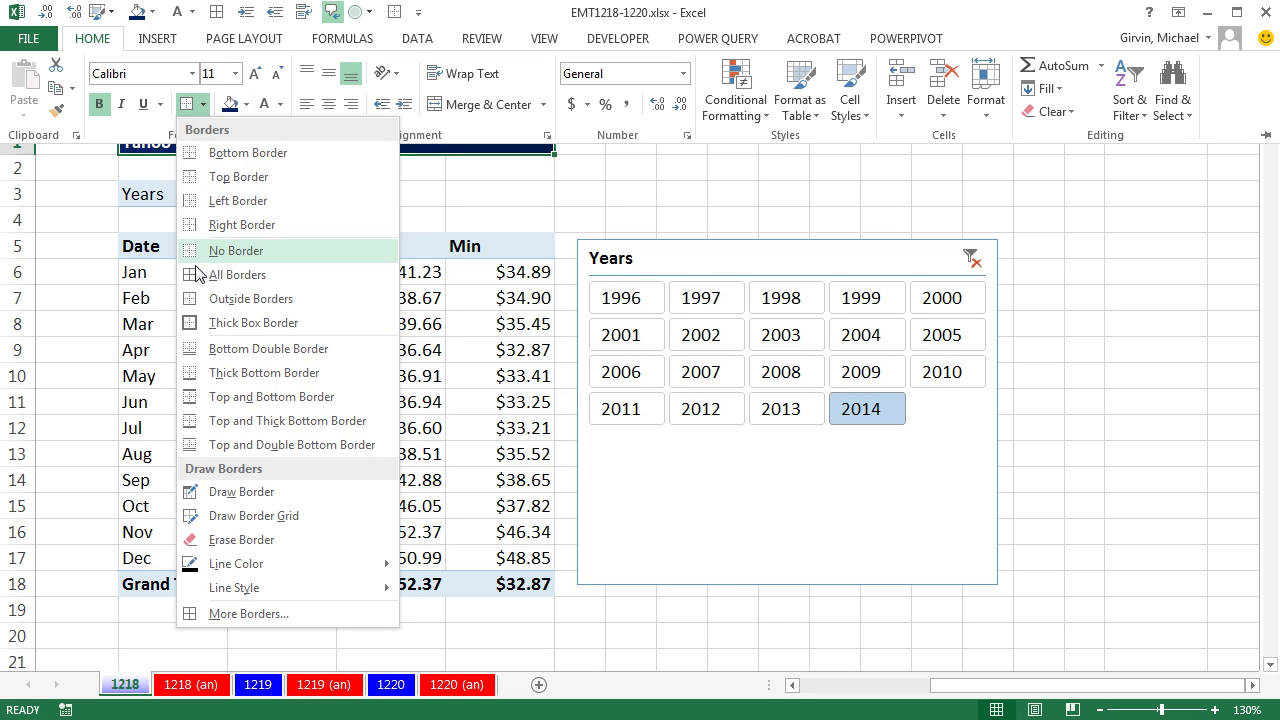
click(193, 308)
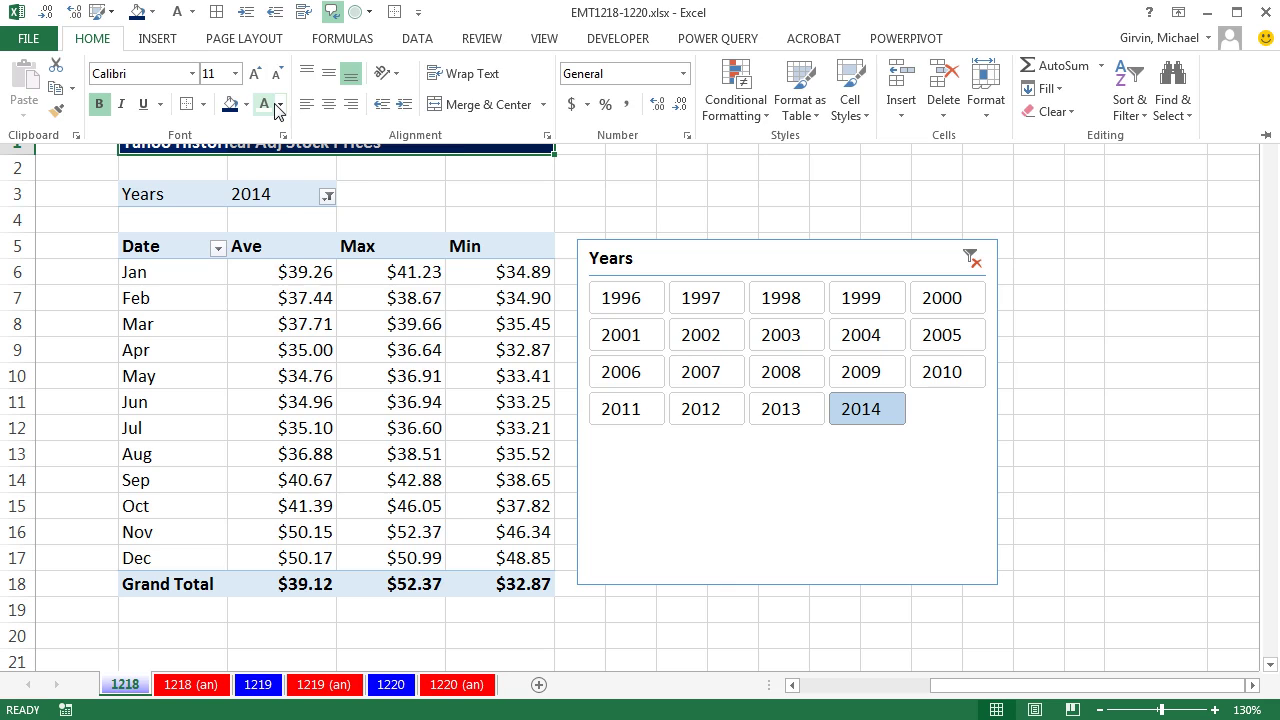
key(Escape)
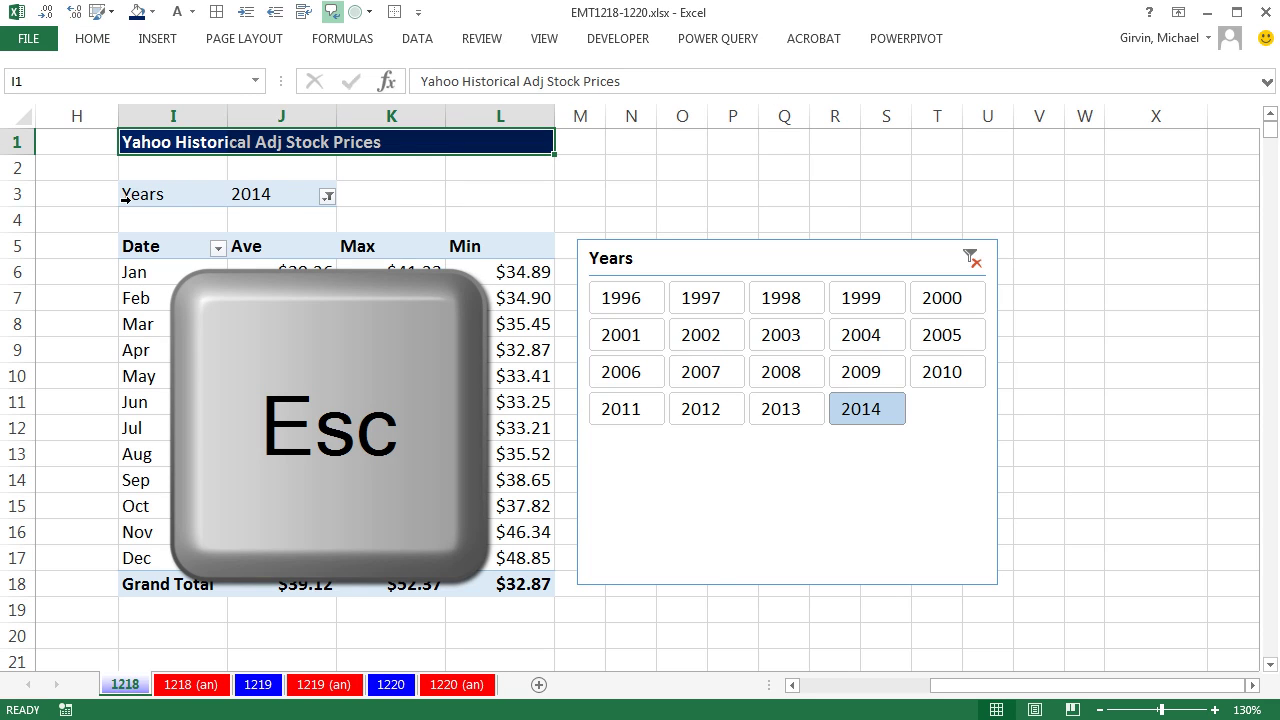
- Filter the PivotTable with the Years slicer to 2013, finishing on 2012, and inspect the monthly prices
click(185, 194)
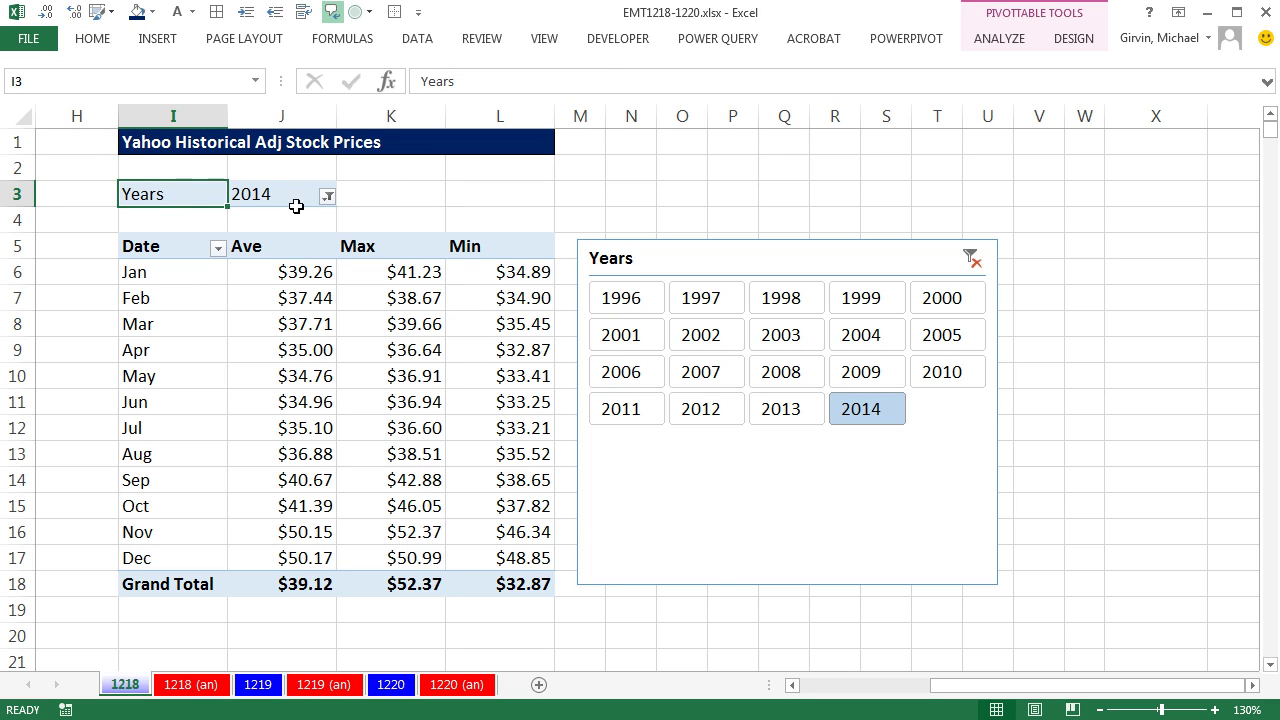
click(782, 422)
click(712, 420)
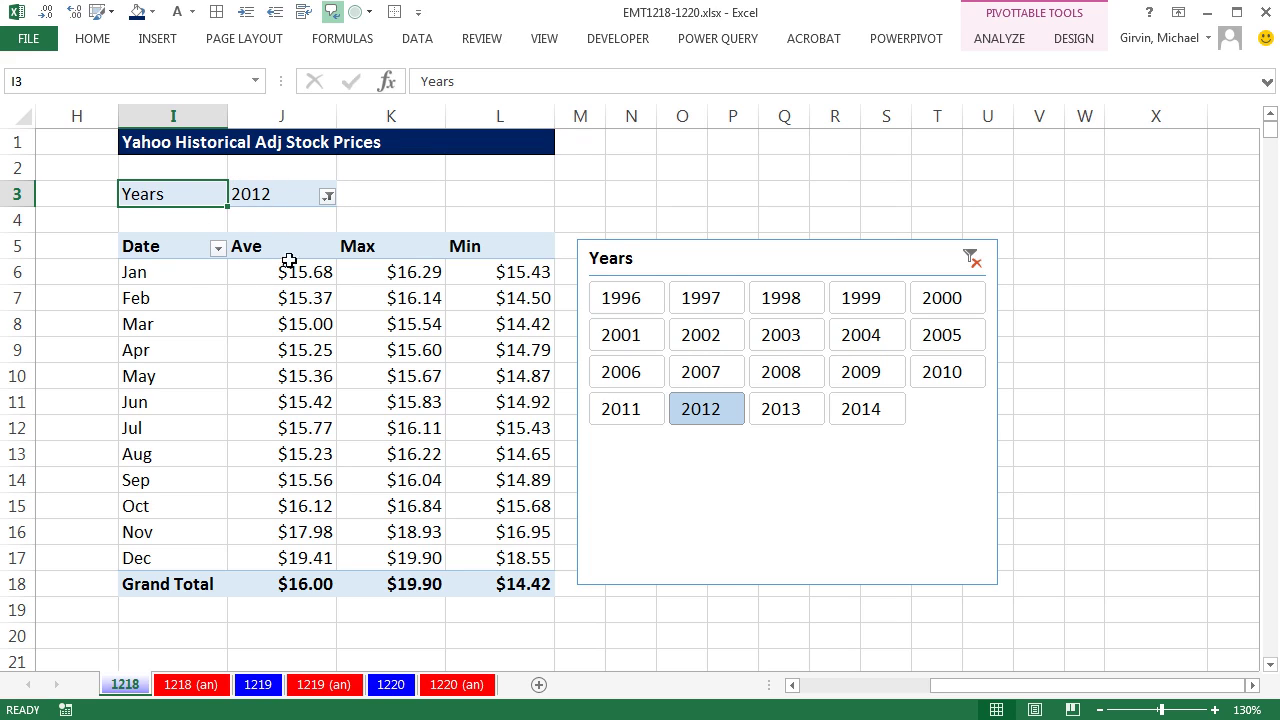
mouse_move(413, 459)
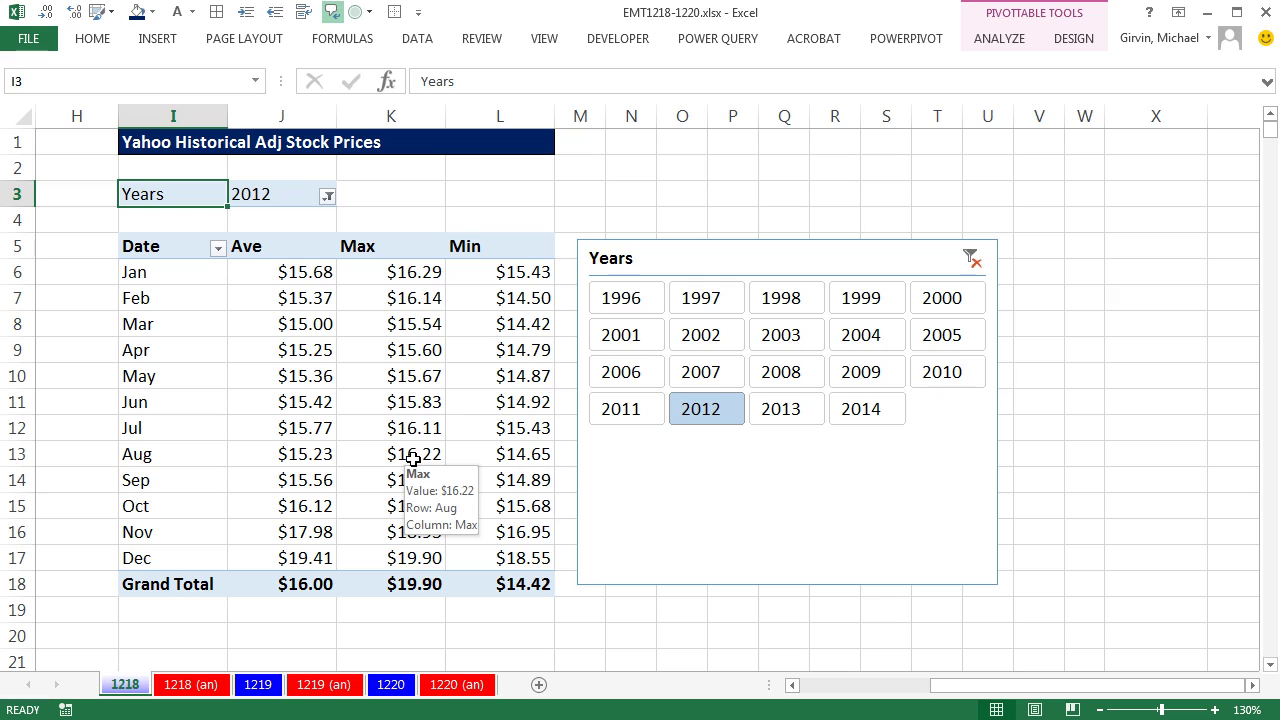